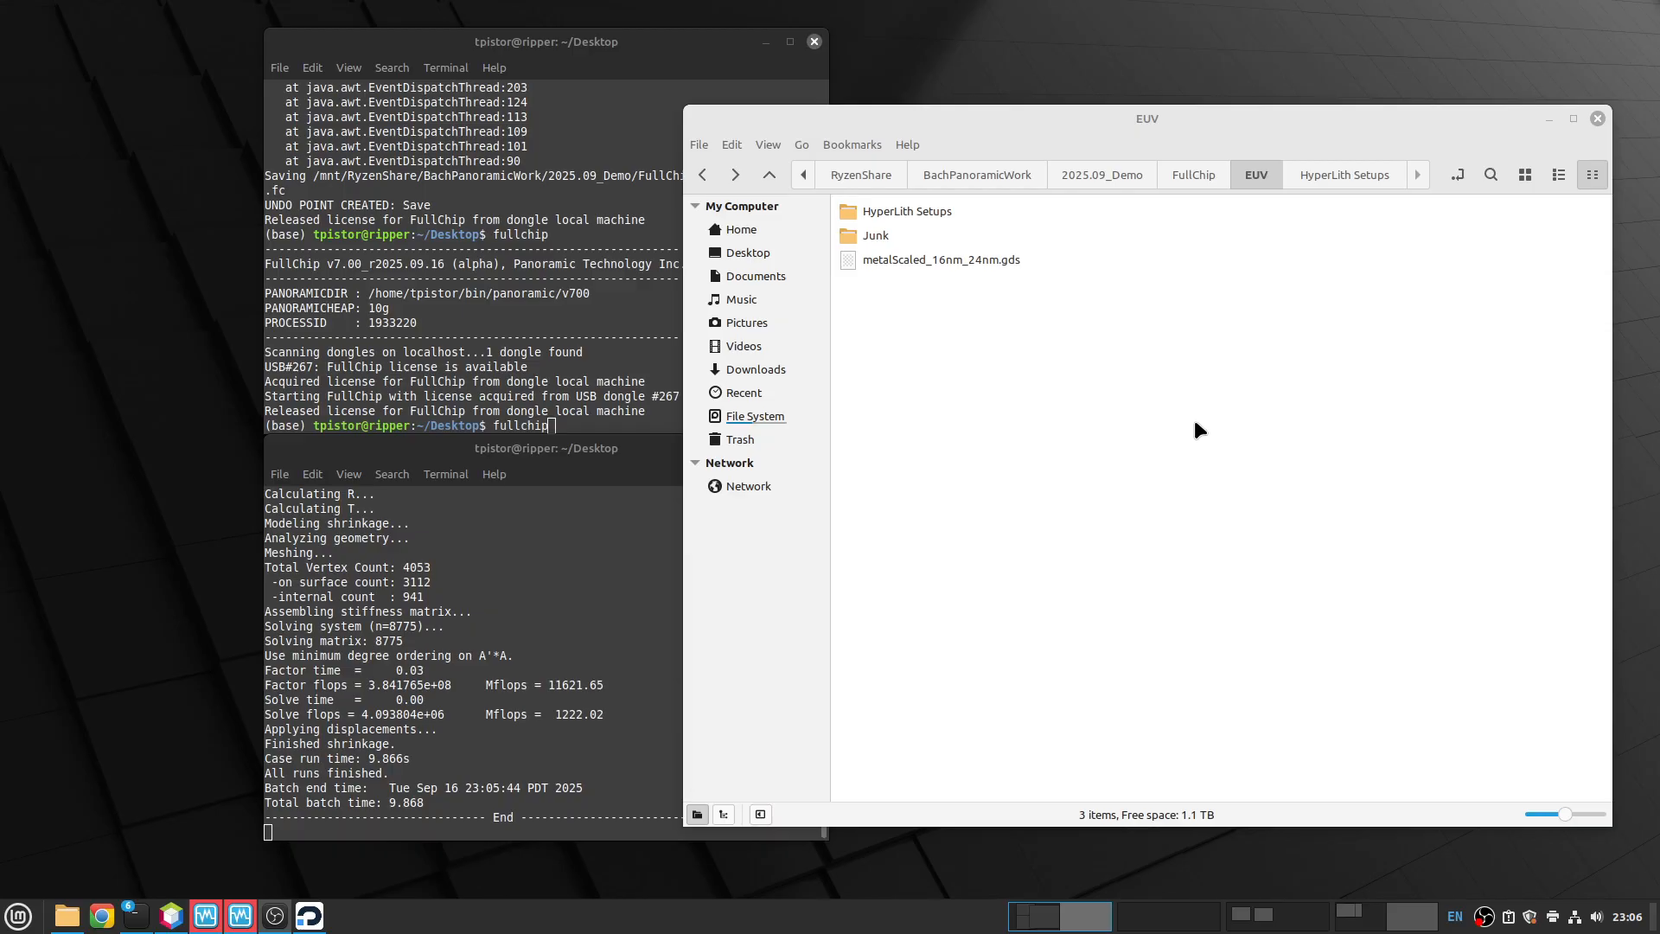
- Switch to the terminal and launch FullChip with the fullchip command
right_click(952, 261)
click(918, 346)
click(471, 223)
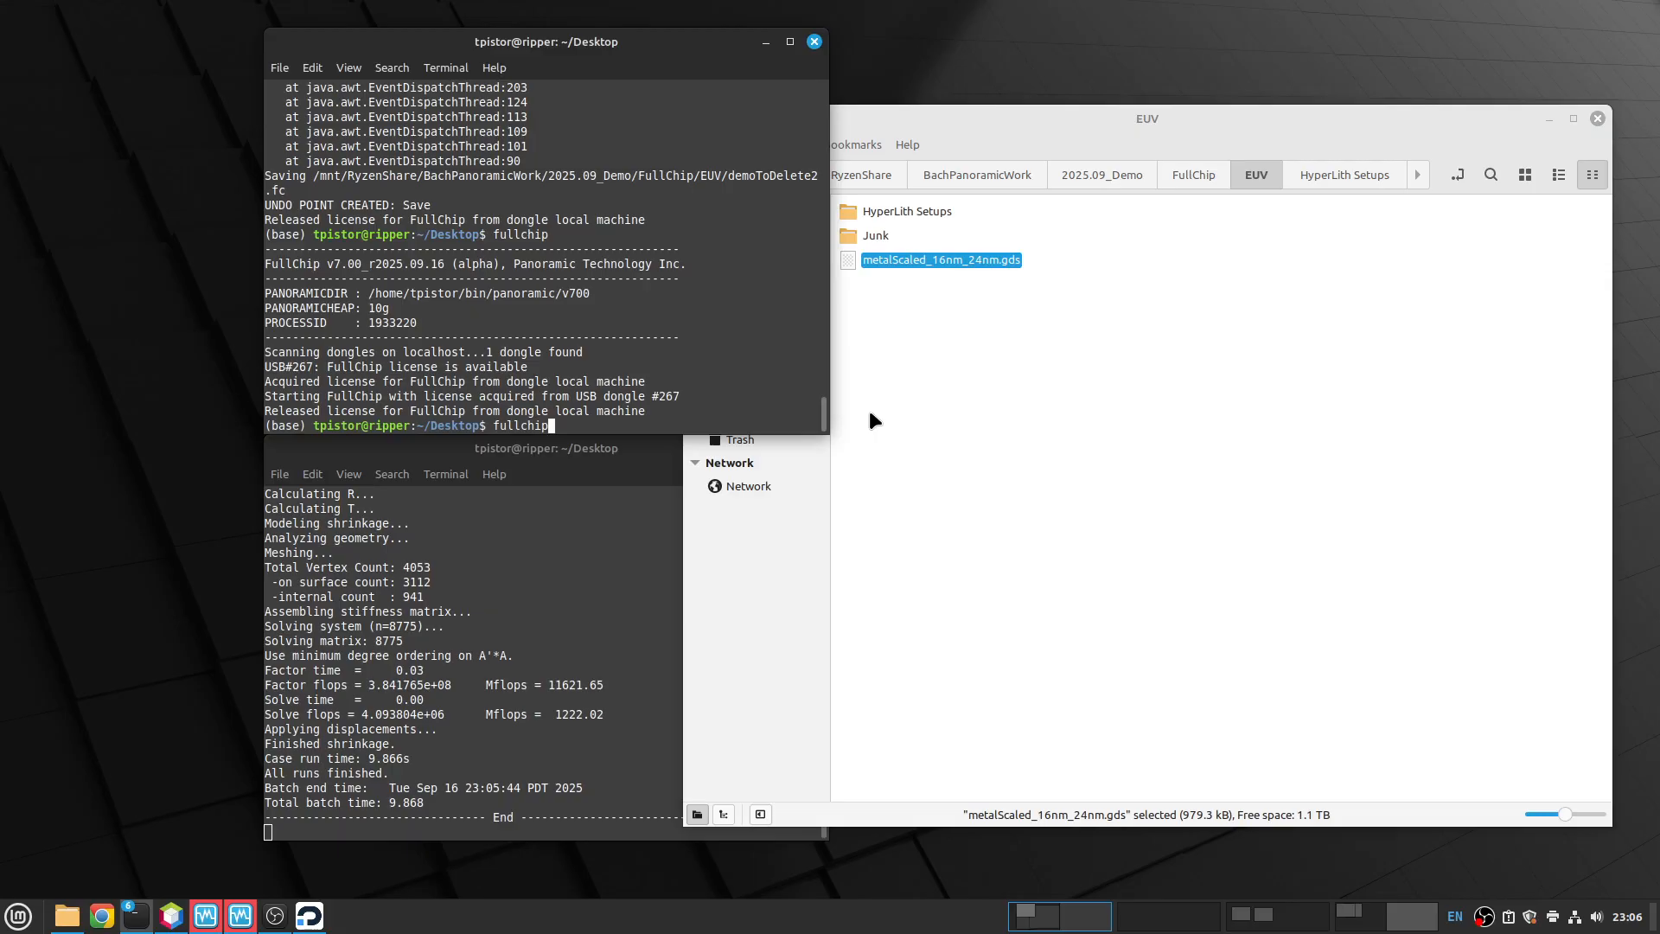
key(Return)
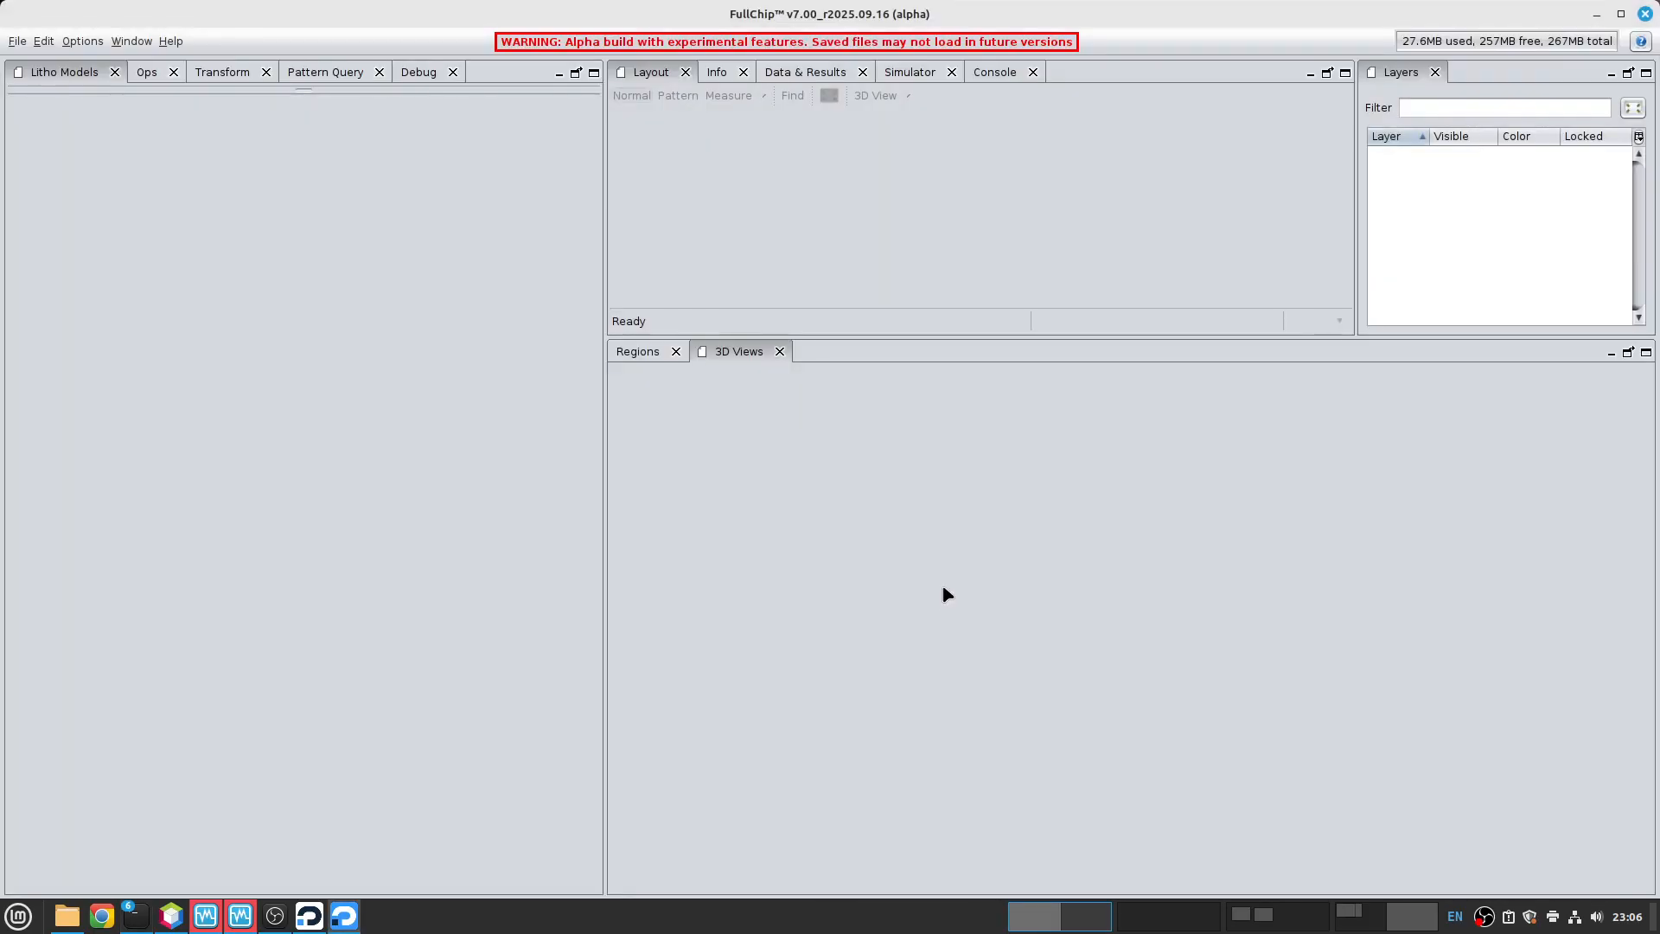
- Create a new project from metalScaled_16nm_24nm.gds, converting it to metalScaled_16nm_24nm.ldb with an output DB unit of 0.25 nm
click(17, 42)
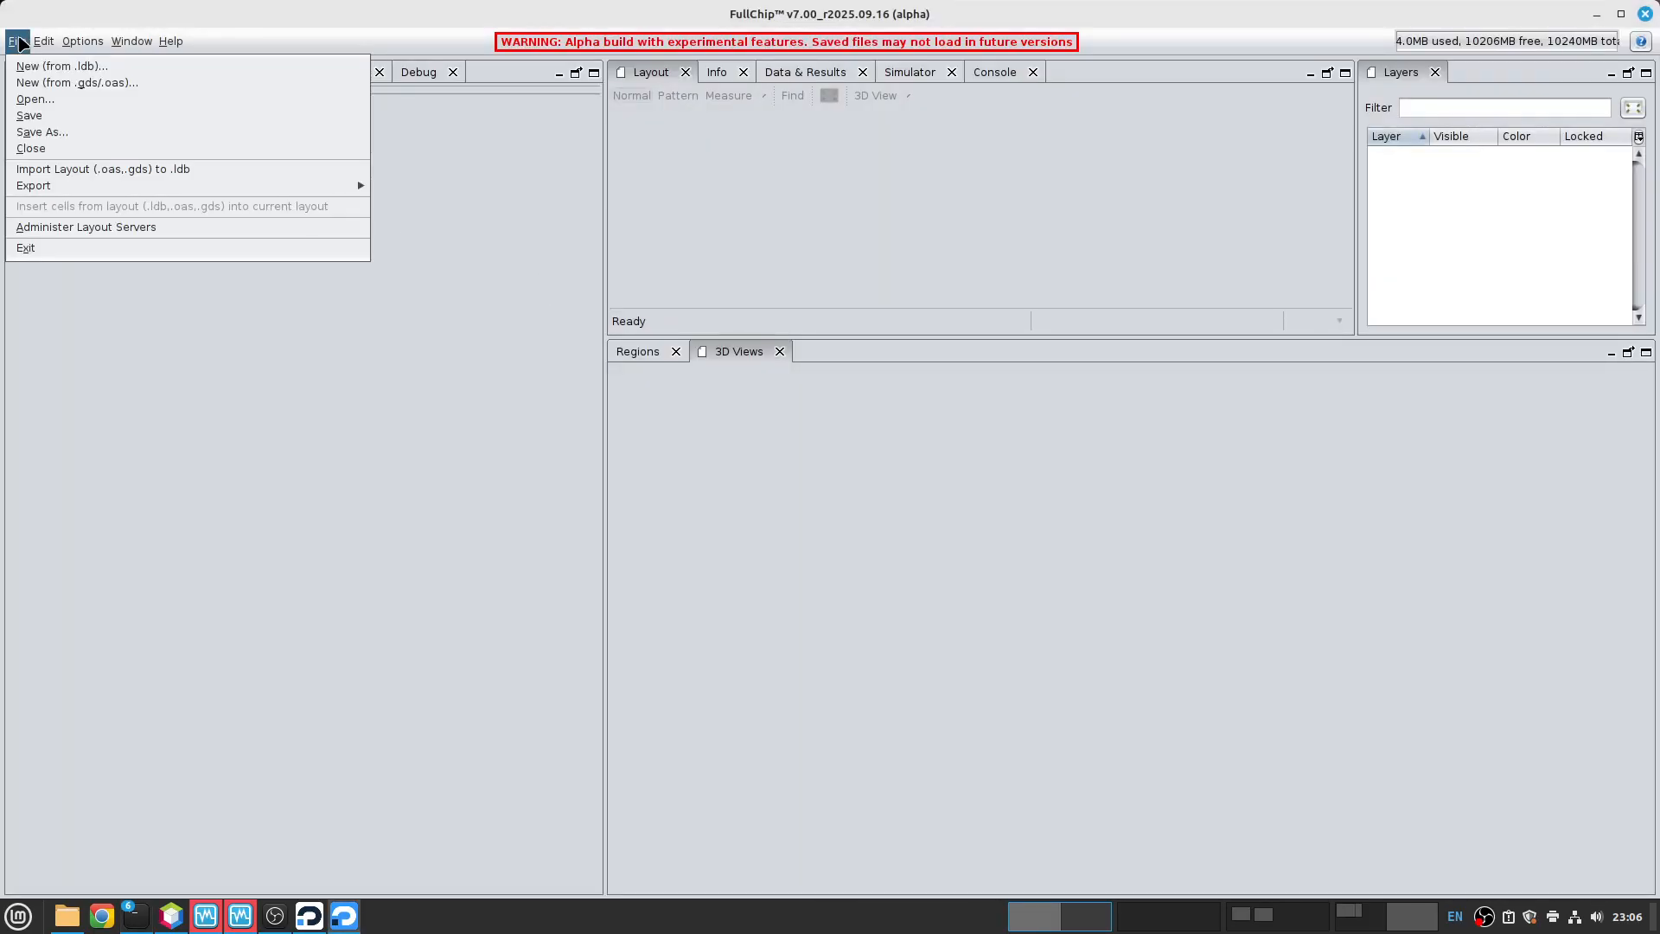
click(67, 83)
click(641, 389)
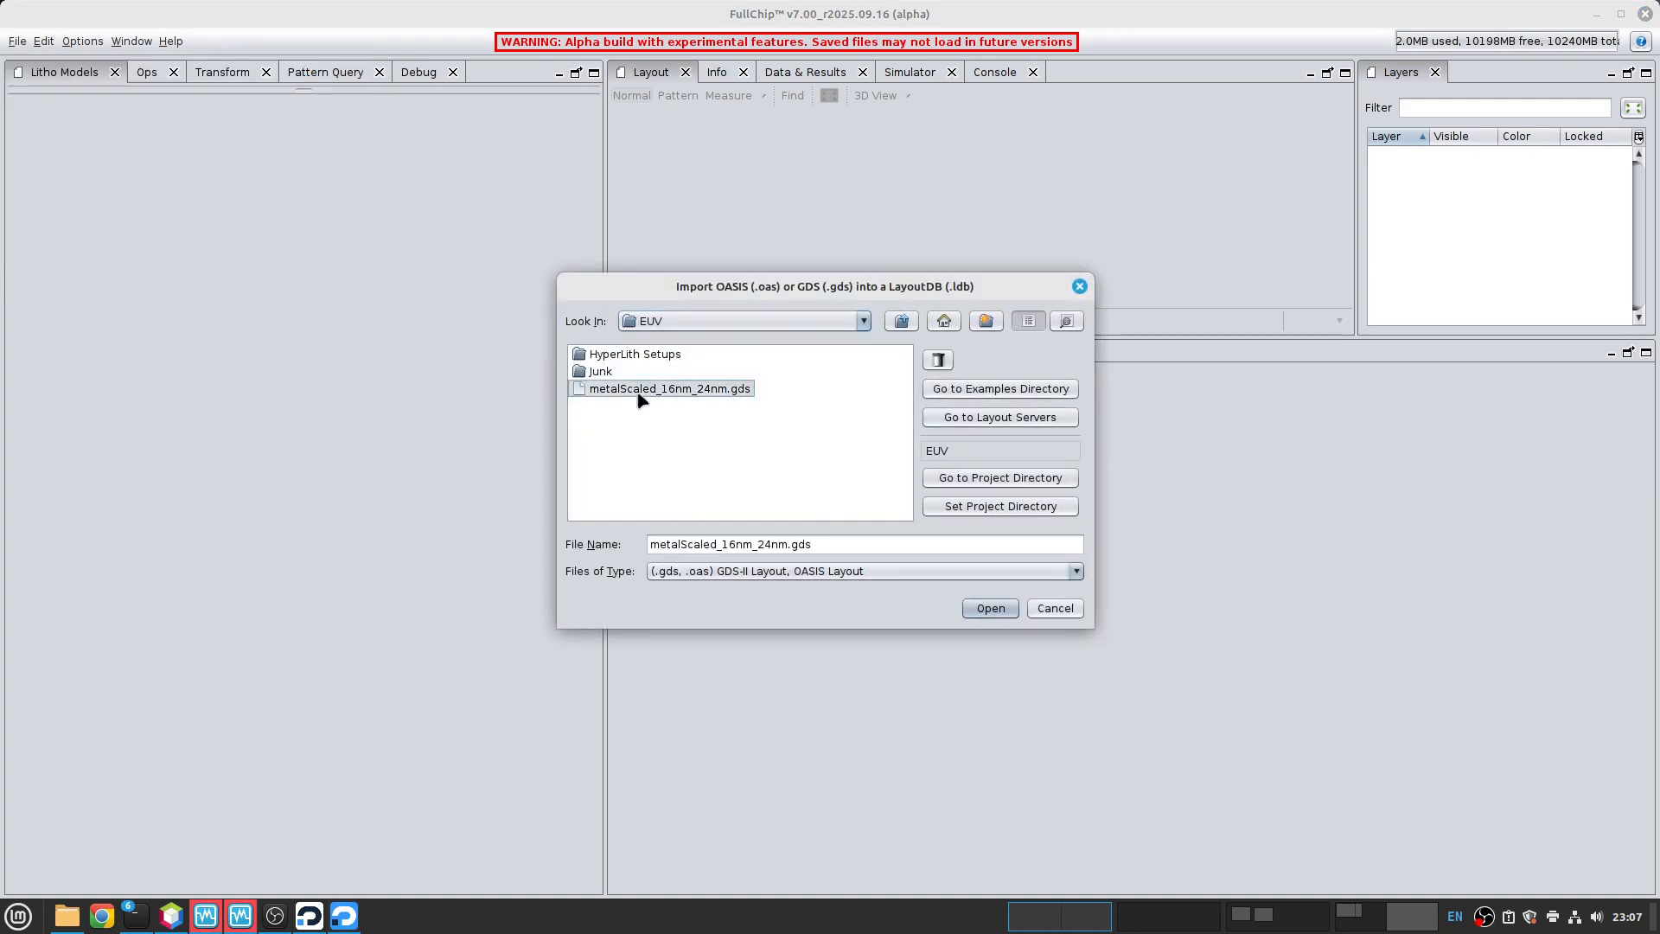
click(984, 608)
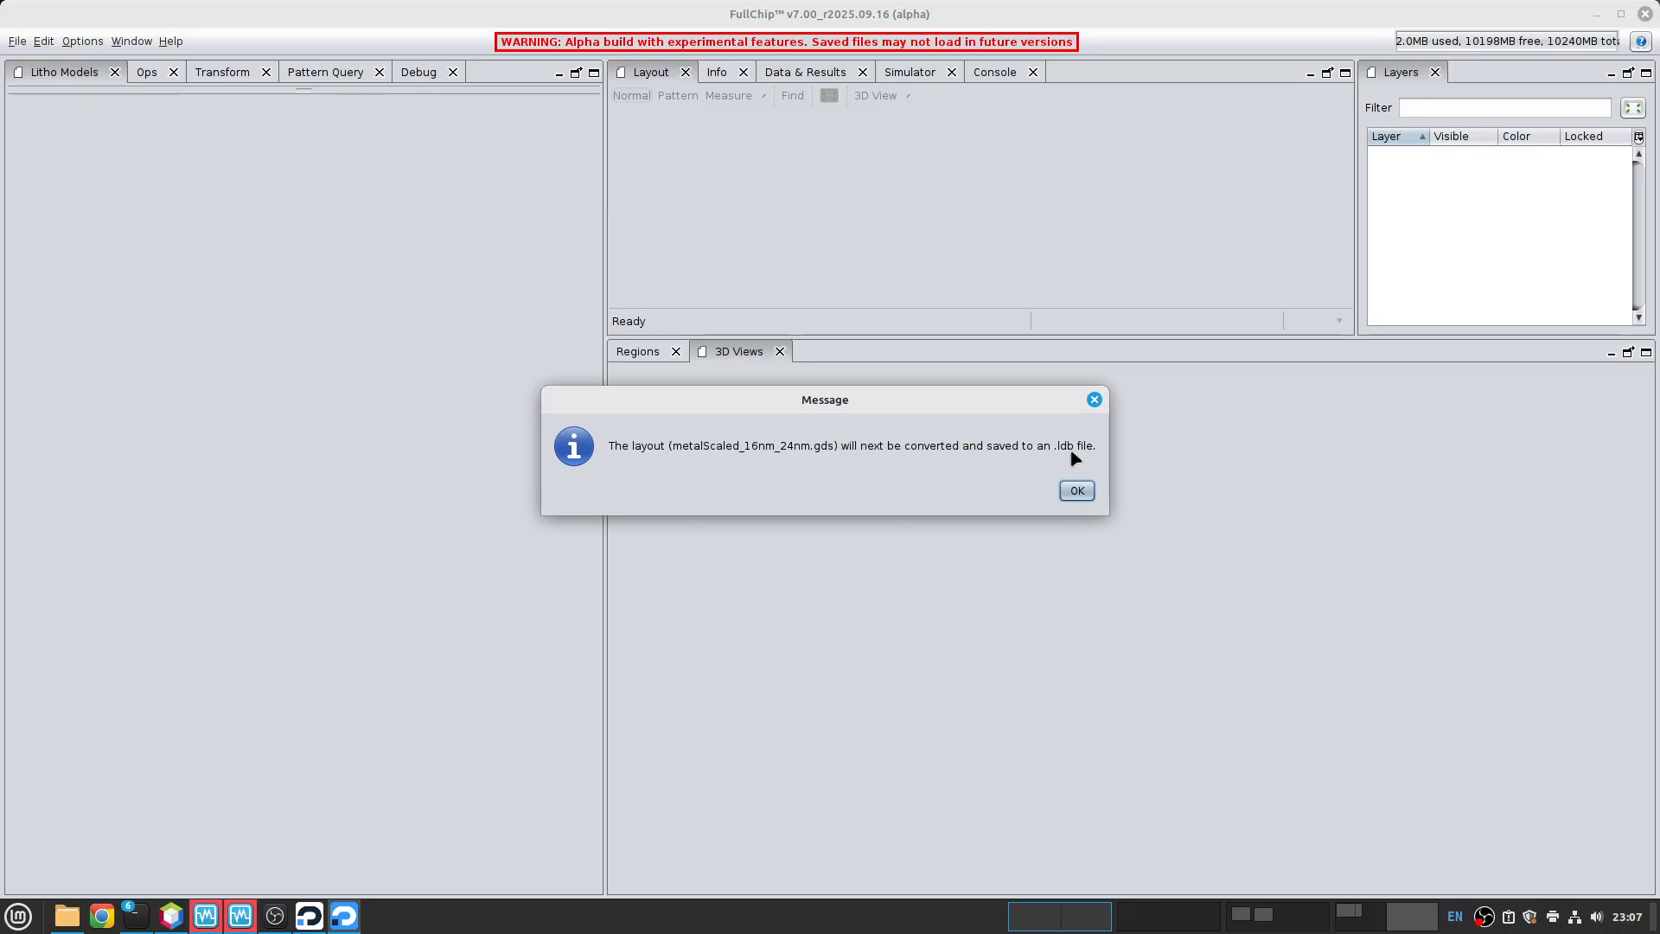
click(1077, 491)
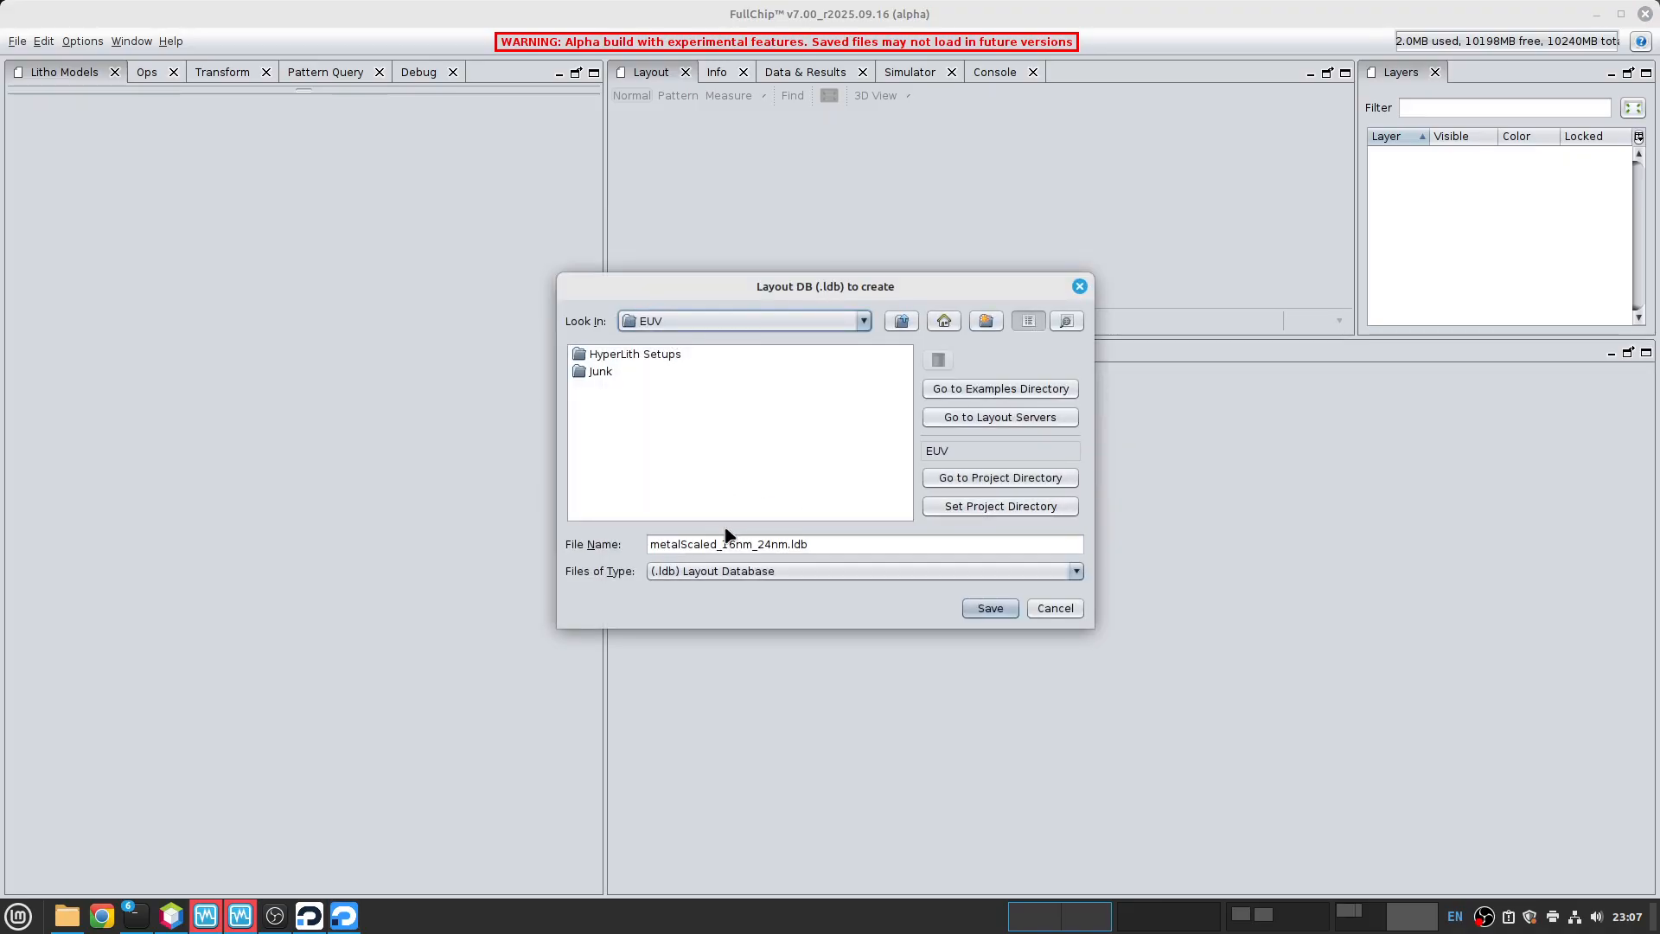
click(985, 608)
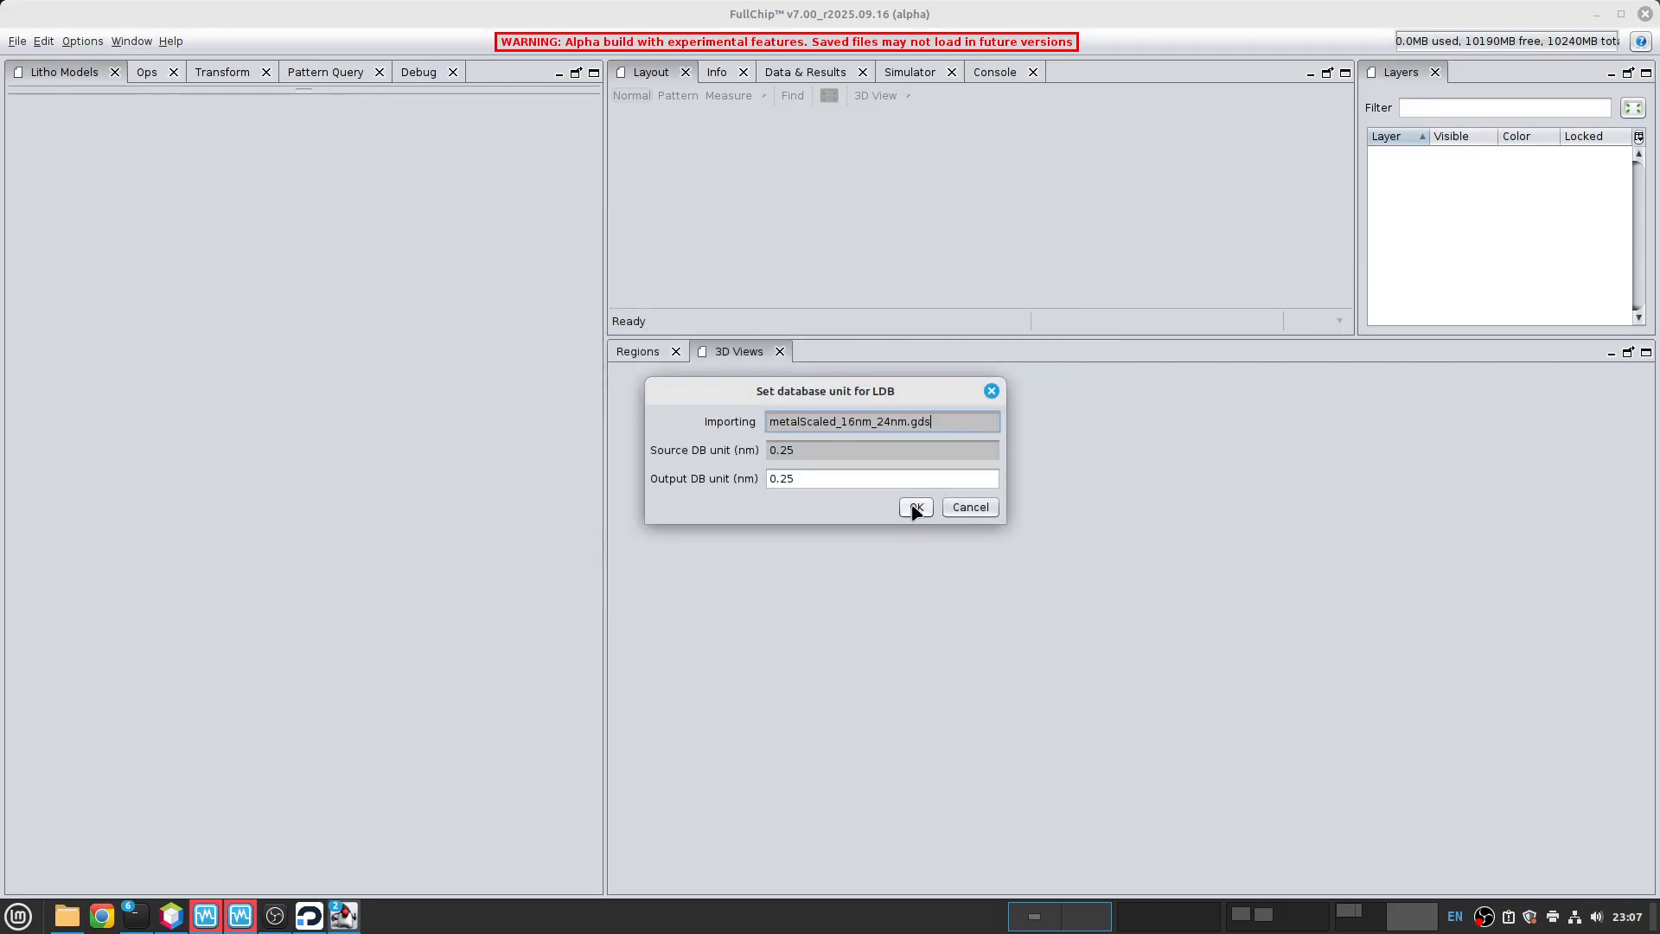
click(916, 507)
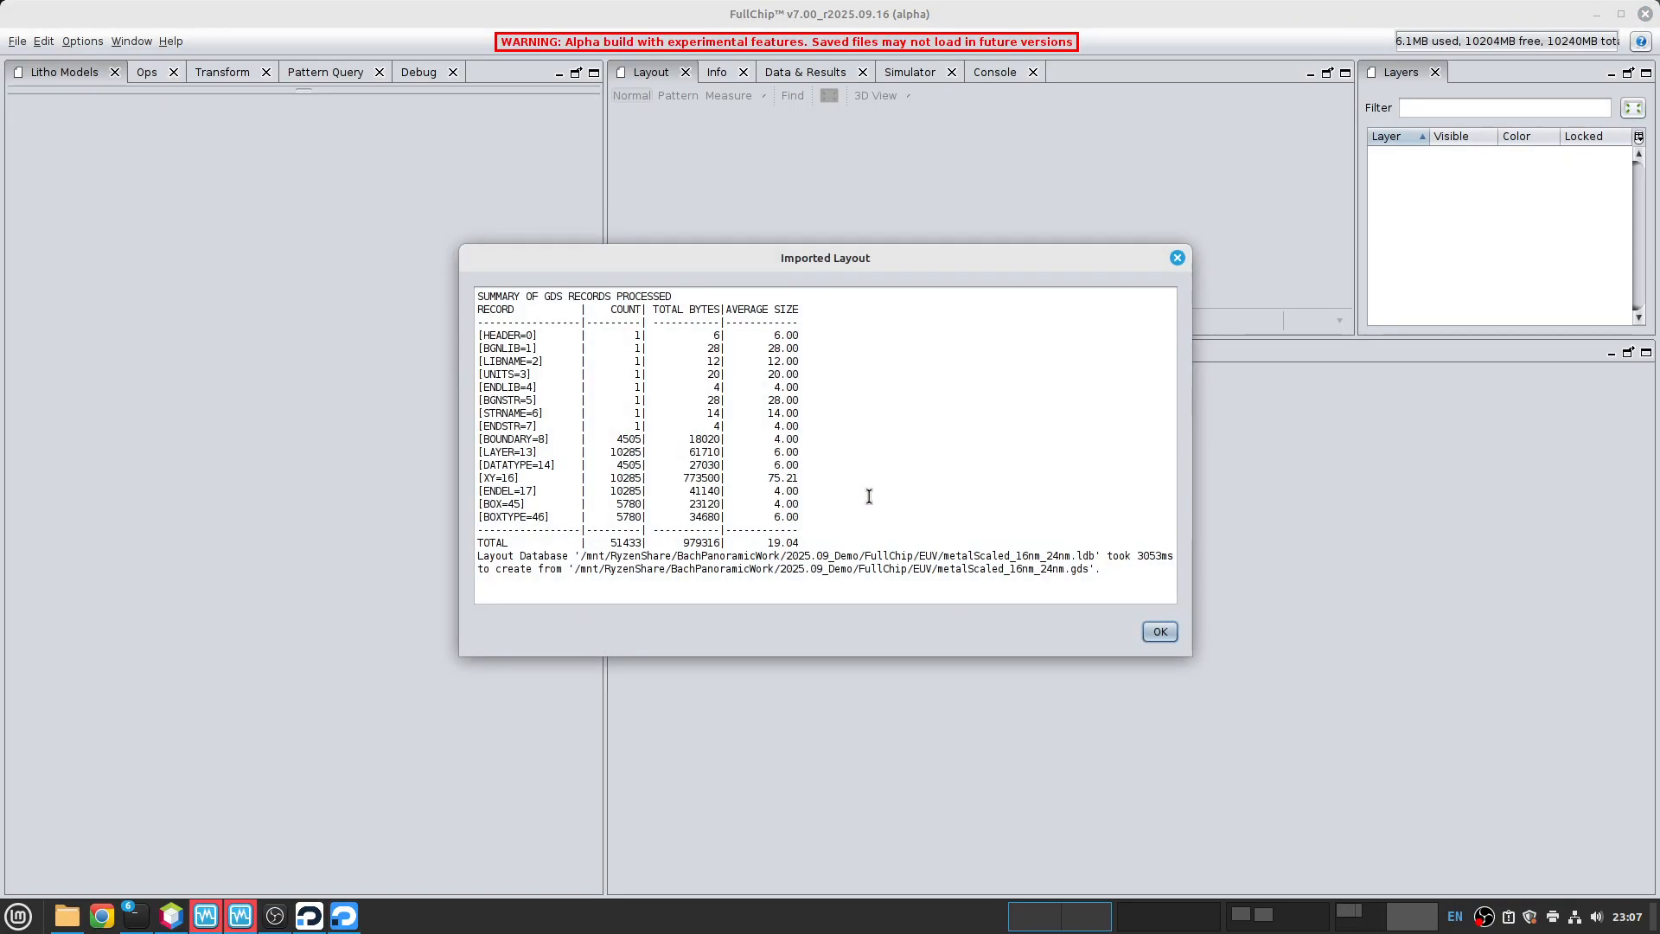
click(1168, 638)
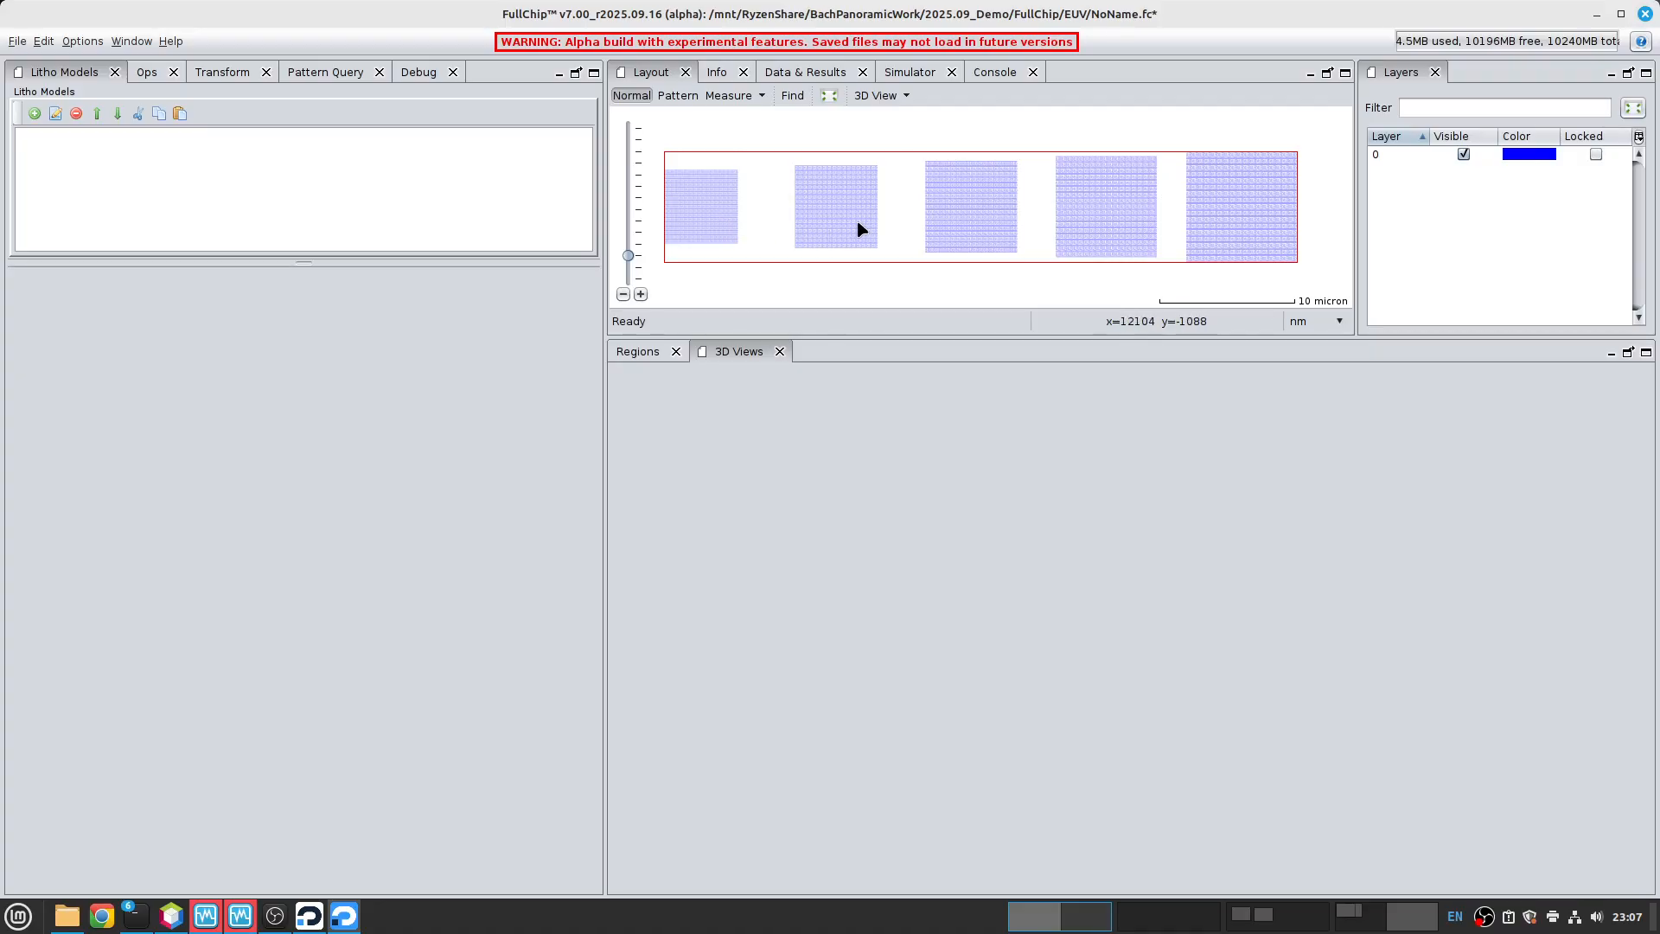
- Inspect the metal pattern blocks of the imported layout up close
scroll(850, 229, up, 4)
scroll(850, 227, down, 4)
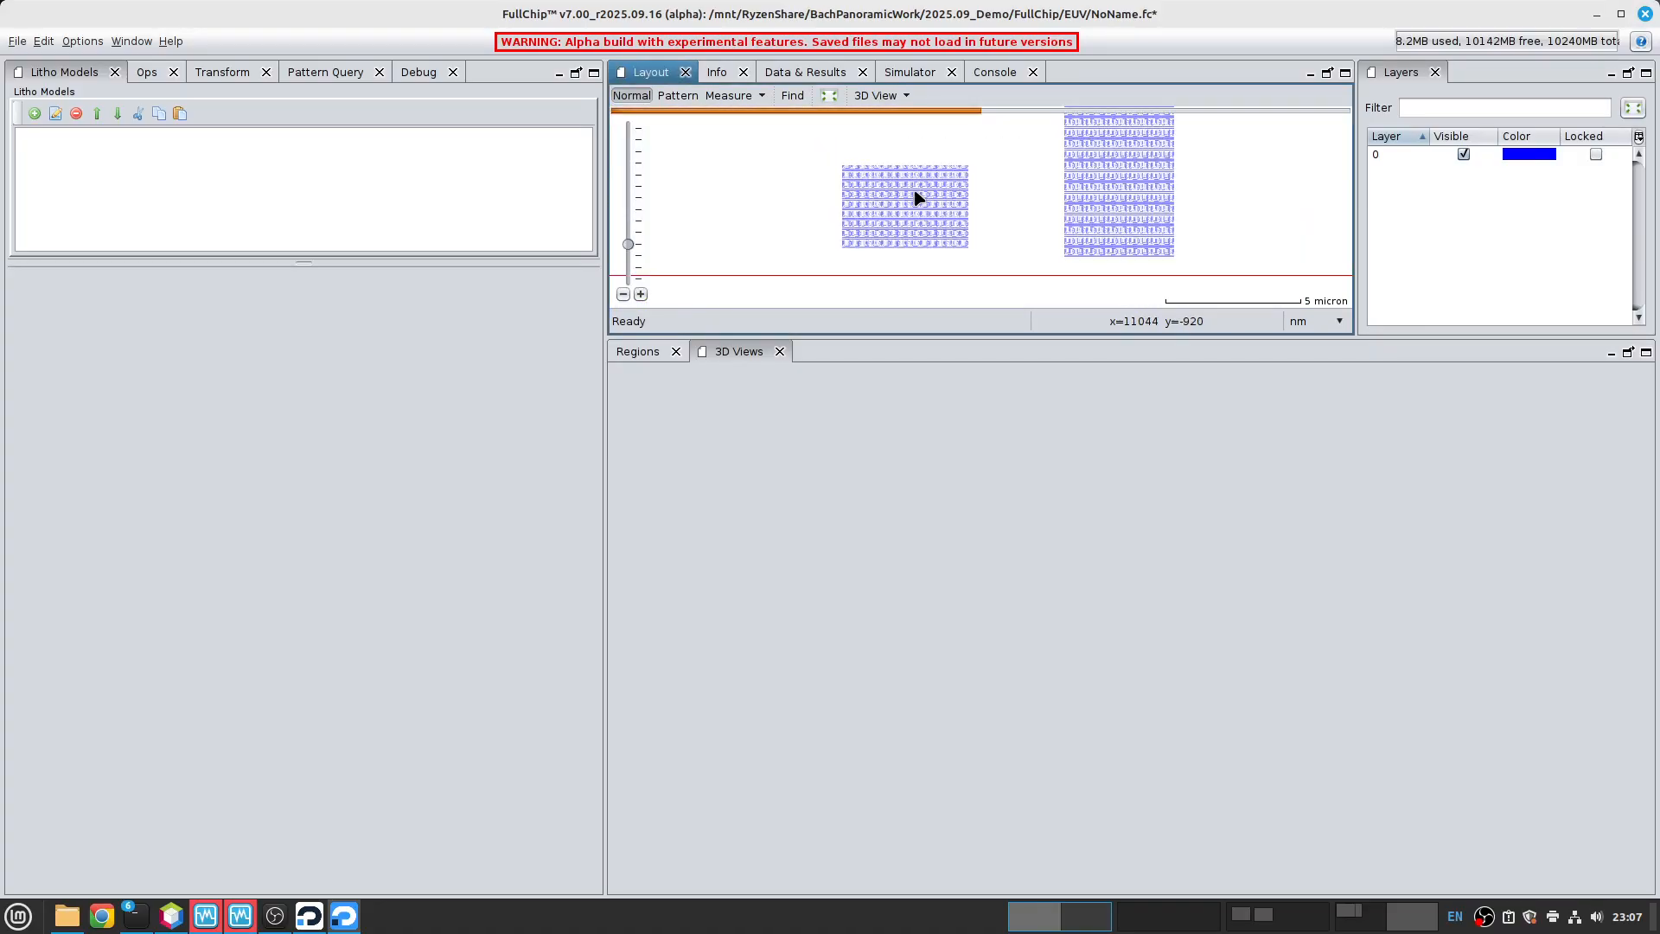
scroll(1030, 220, down, 1)
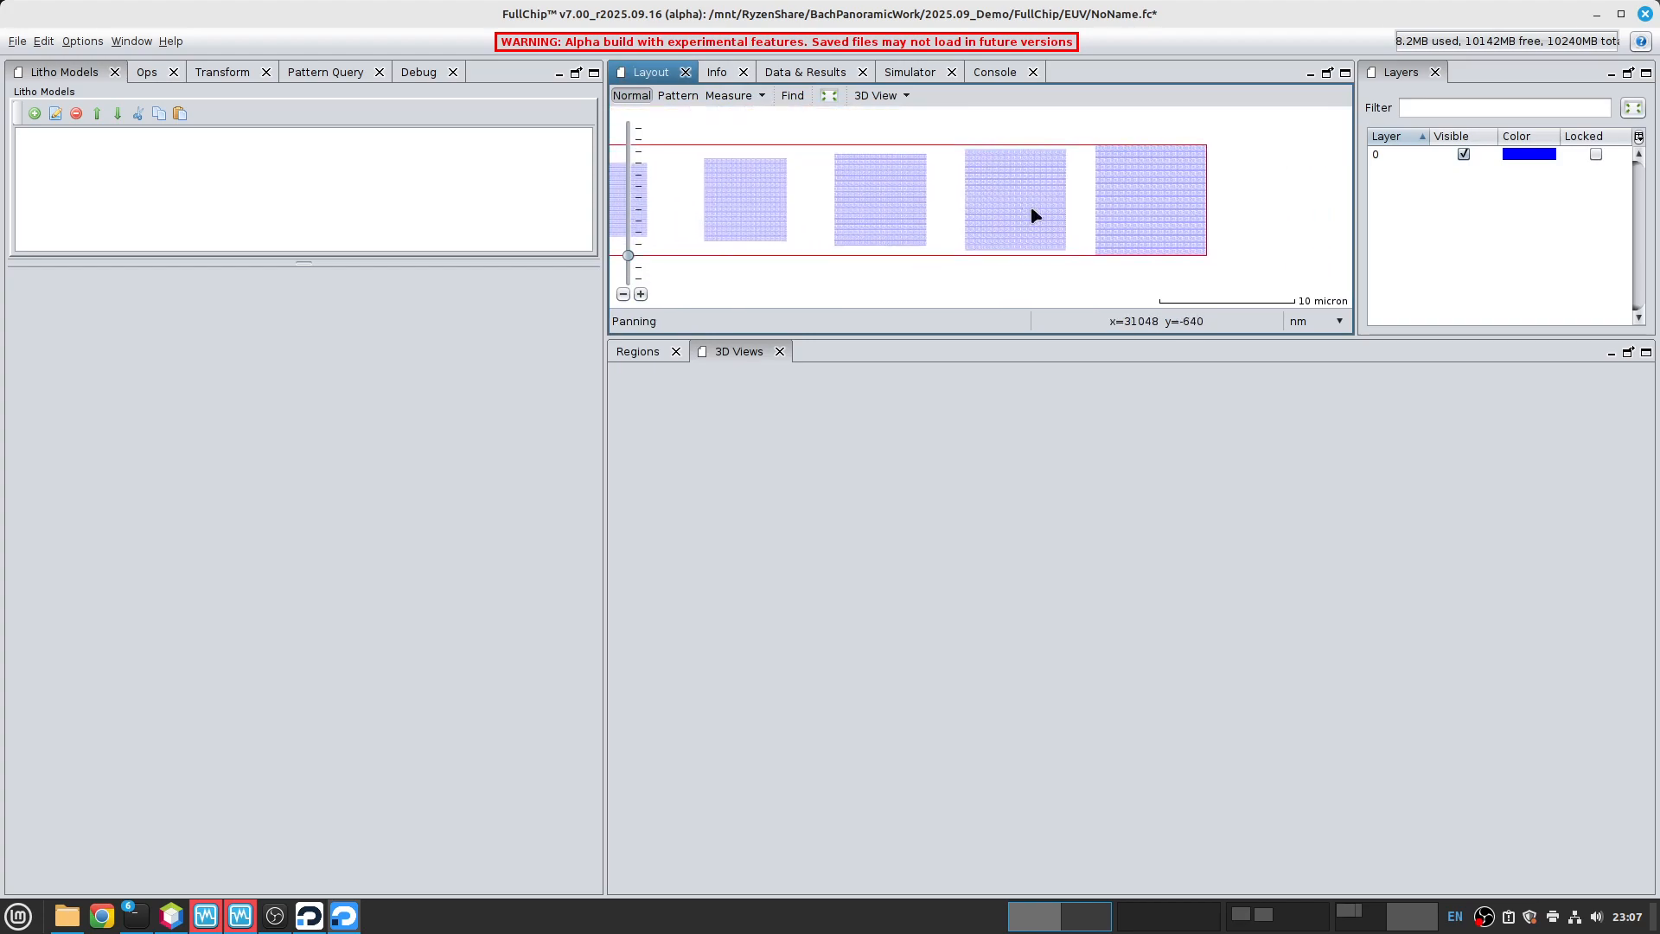
scroll(1032, 206, up, 3)
drag(1031, 206, 1032, 243)
scroll(1033, 242, down, 2)
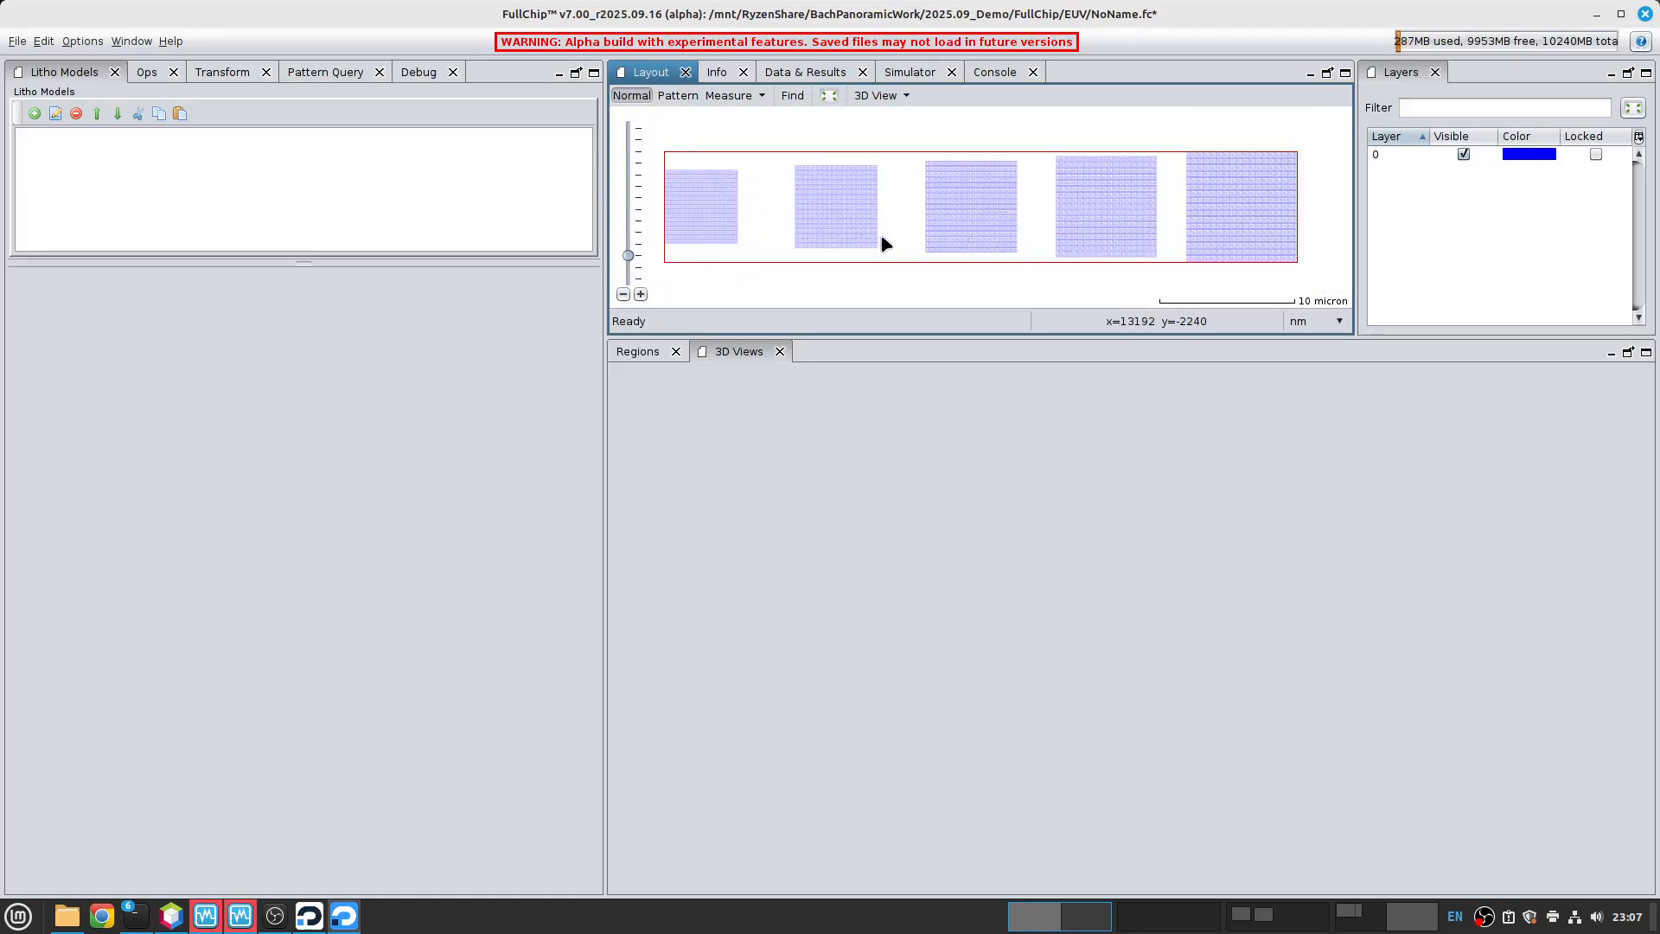
- Add a HyperLith litho model and load EUV_0.33NA_TRIG_FPM_NTD_Shrinakge_ChemicalFlare.hlin from the HyperLith Setups folder into it
click(35, 115)
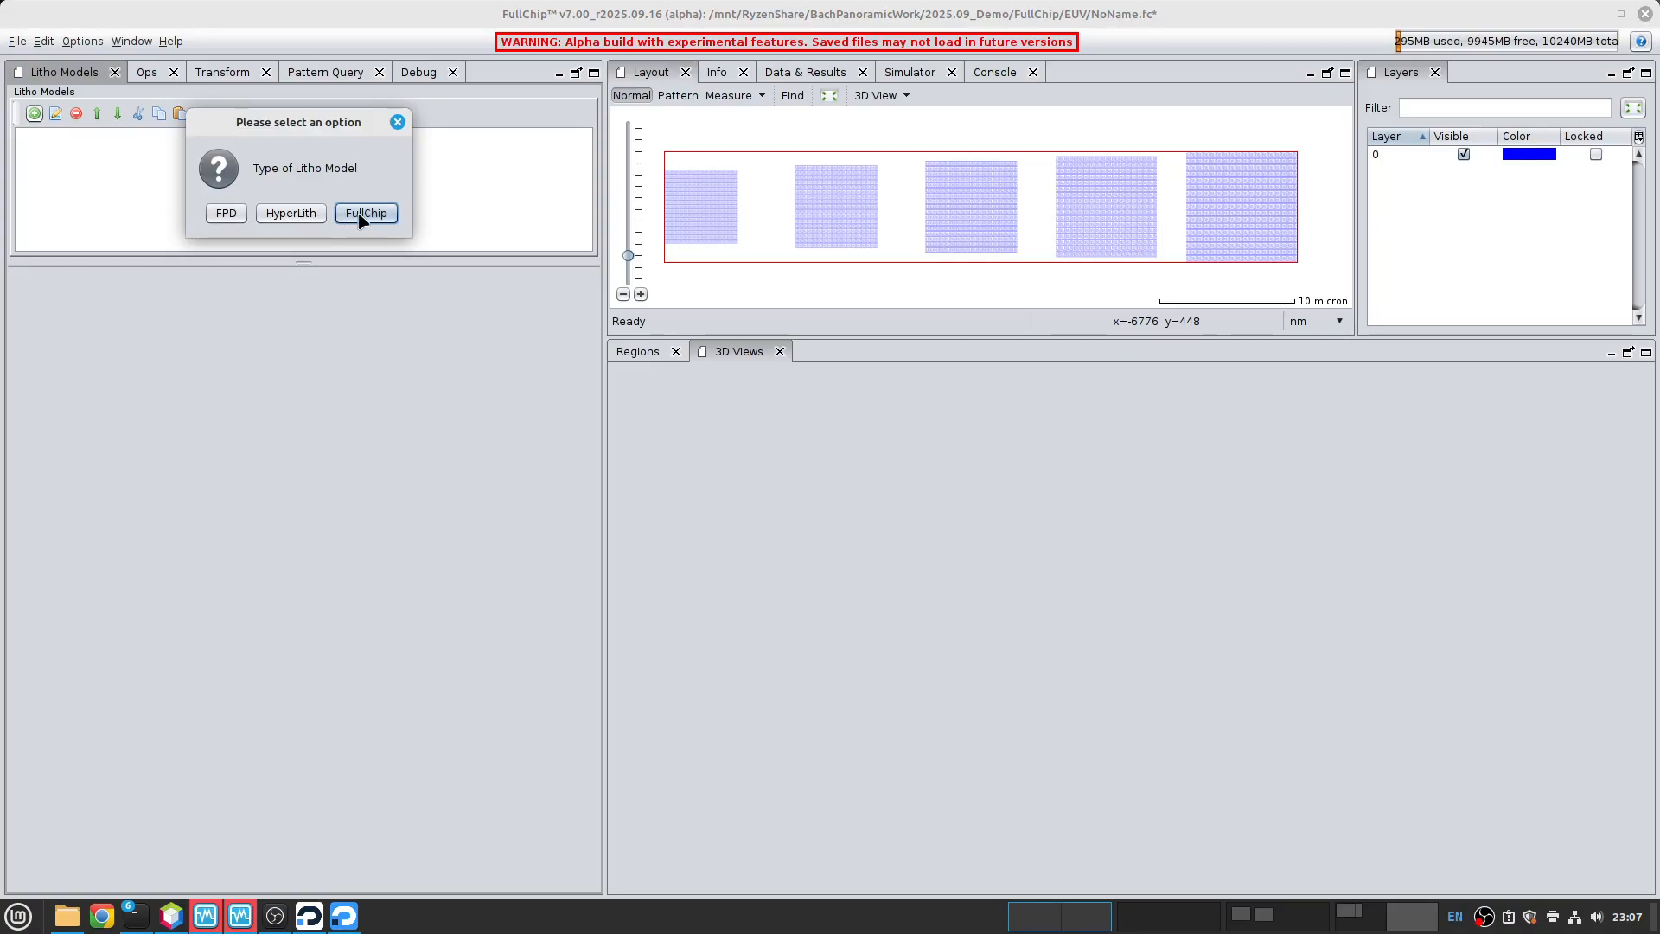
click(294, 214)
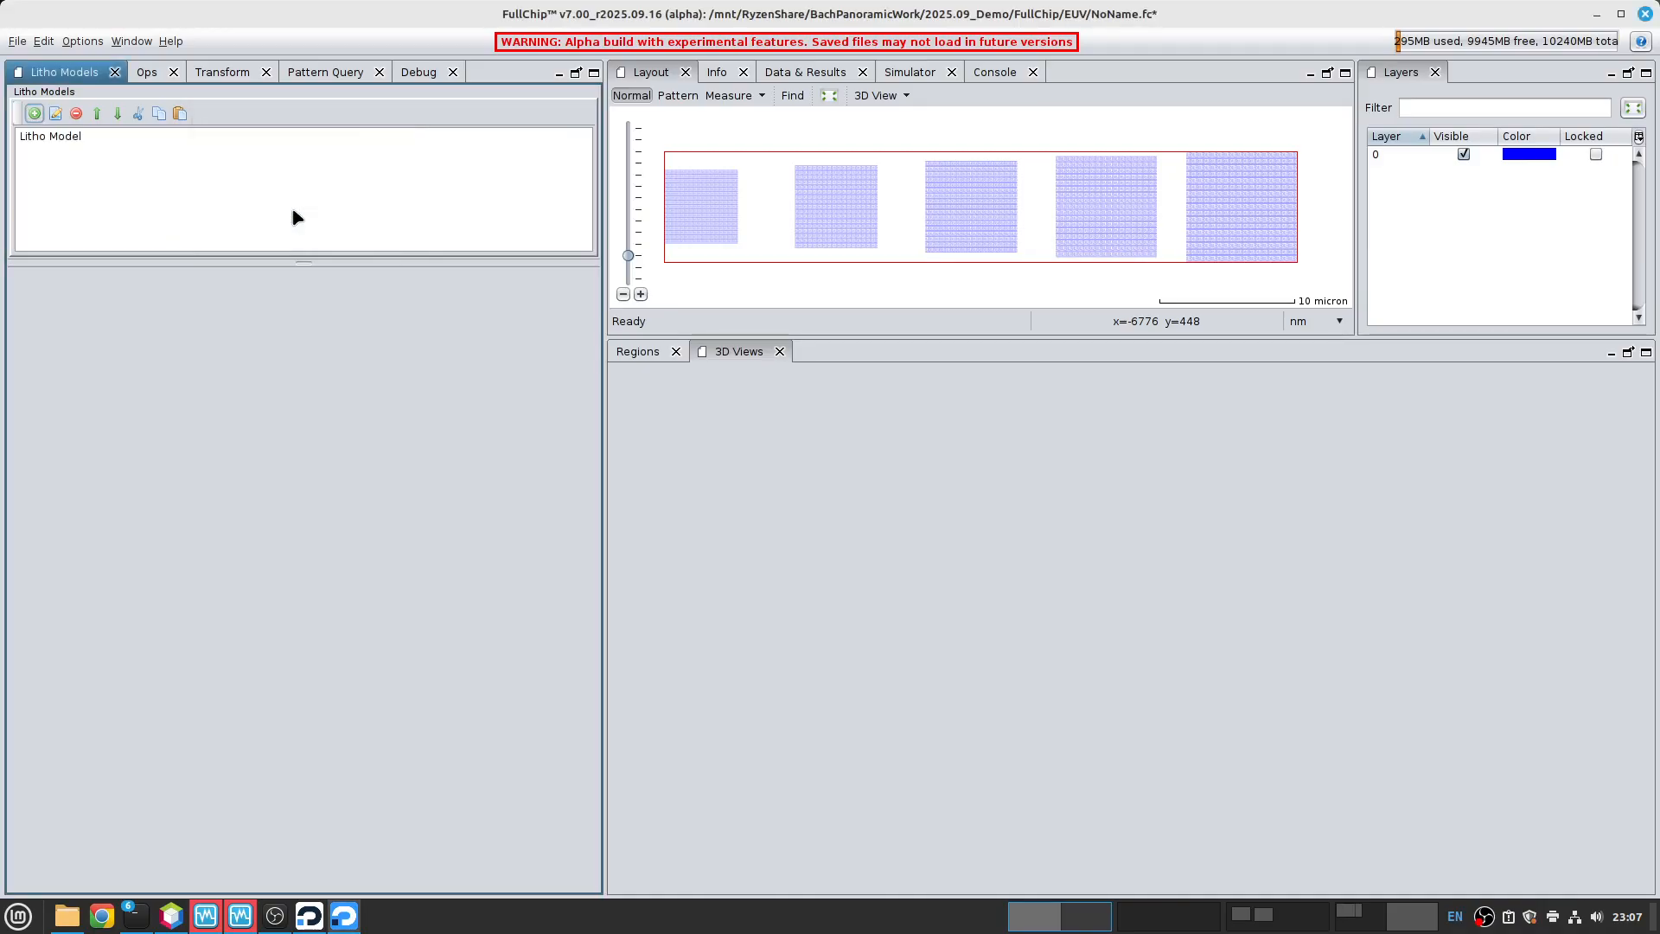
click(39, 138)
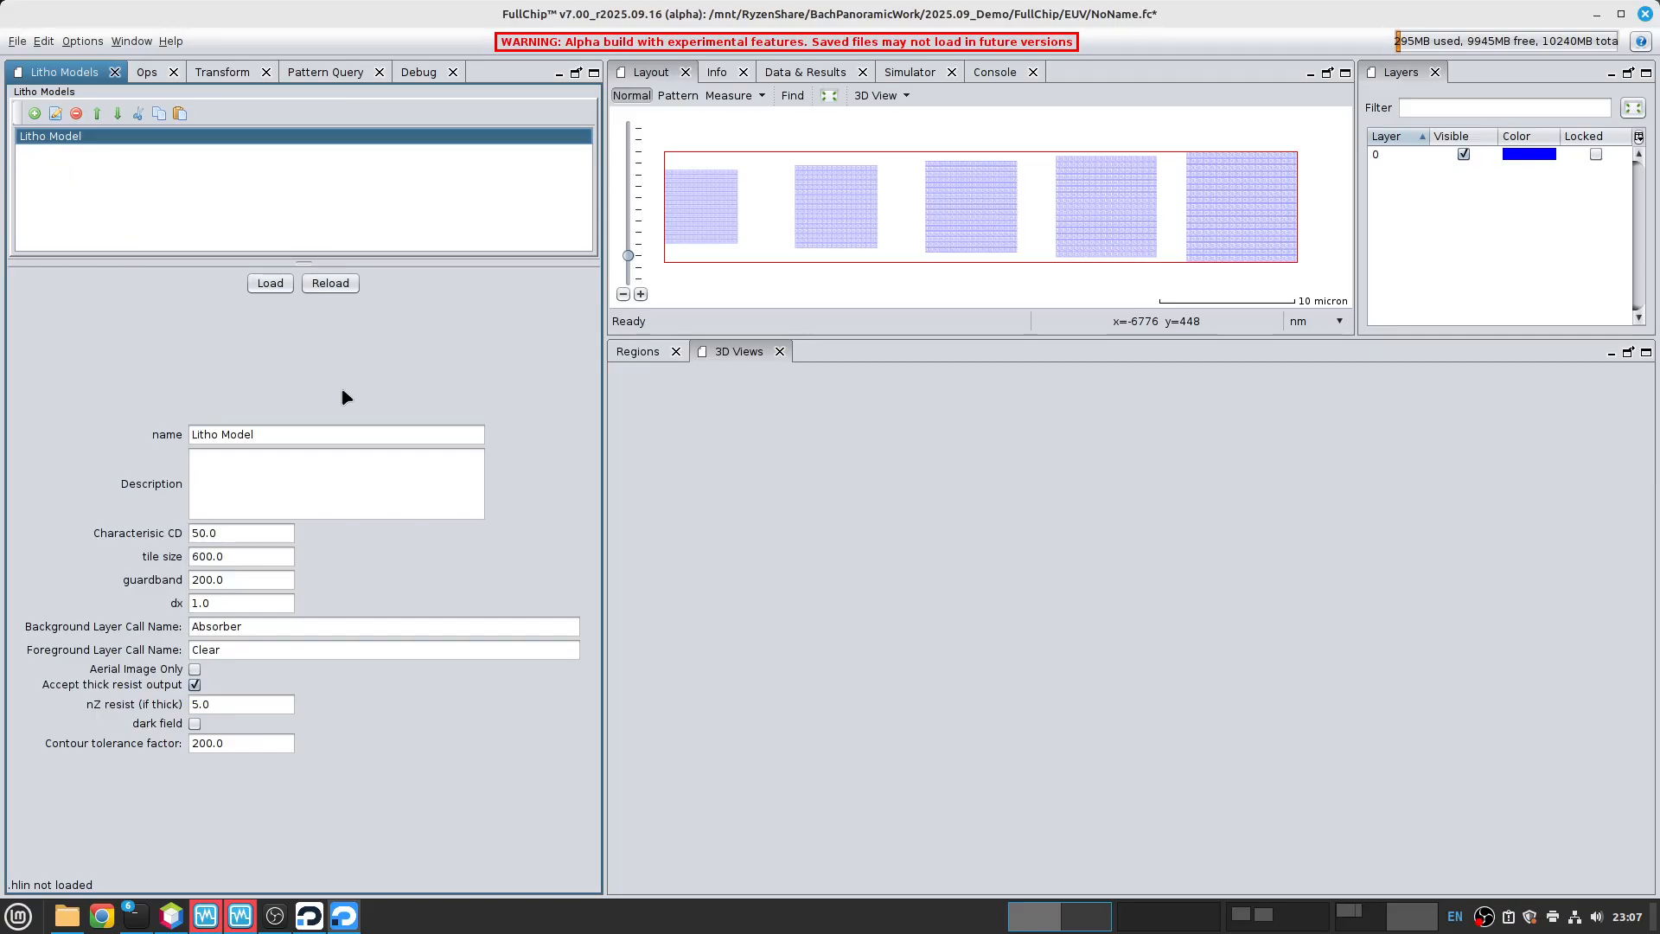
click(270, 285)
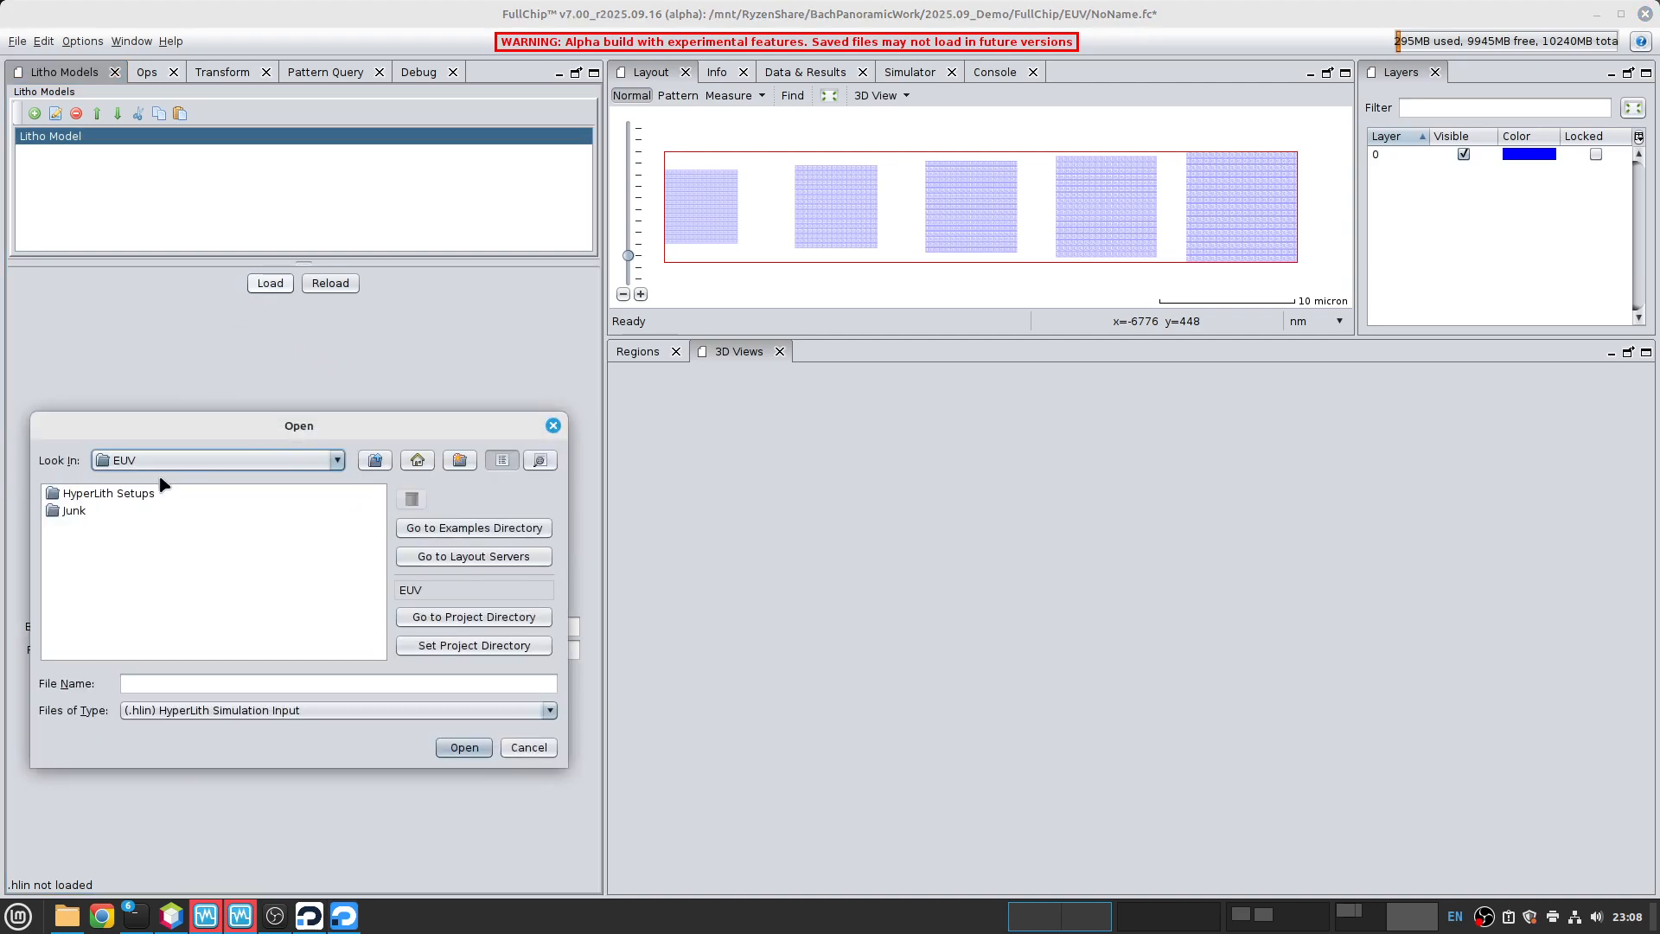
double_click(136, 494)
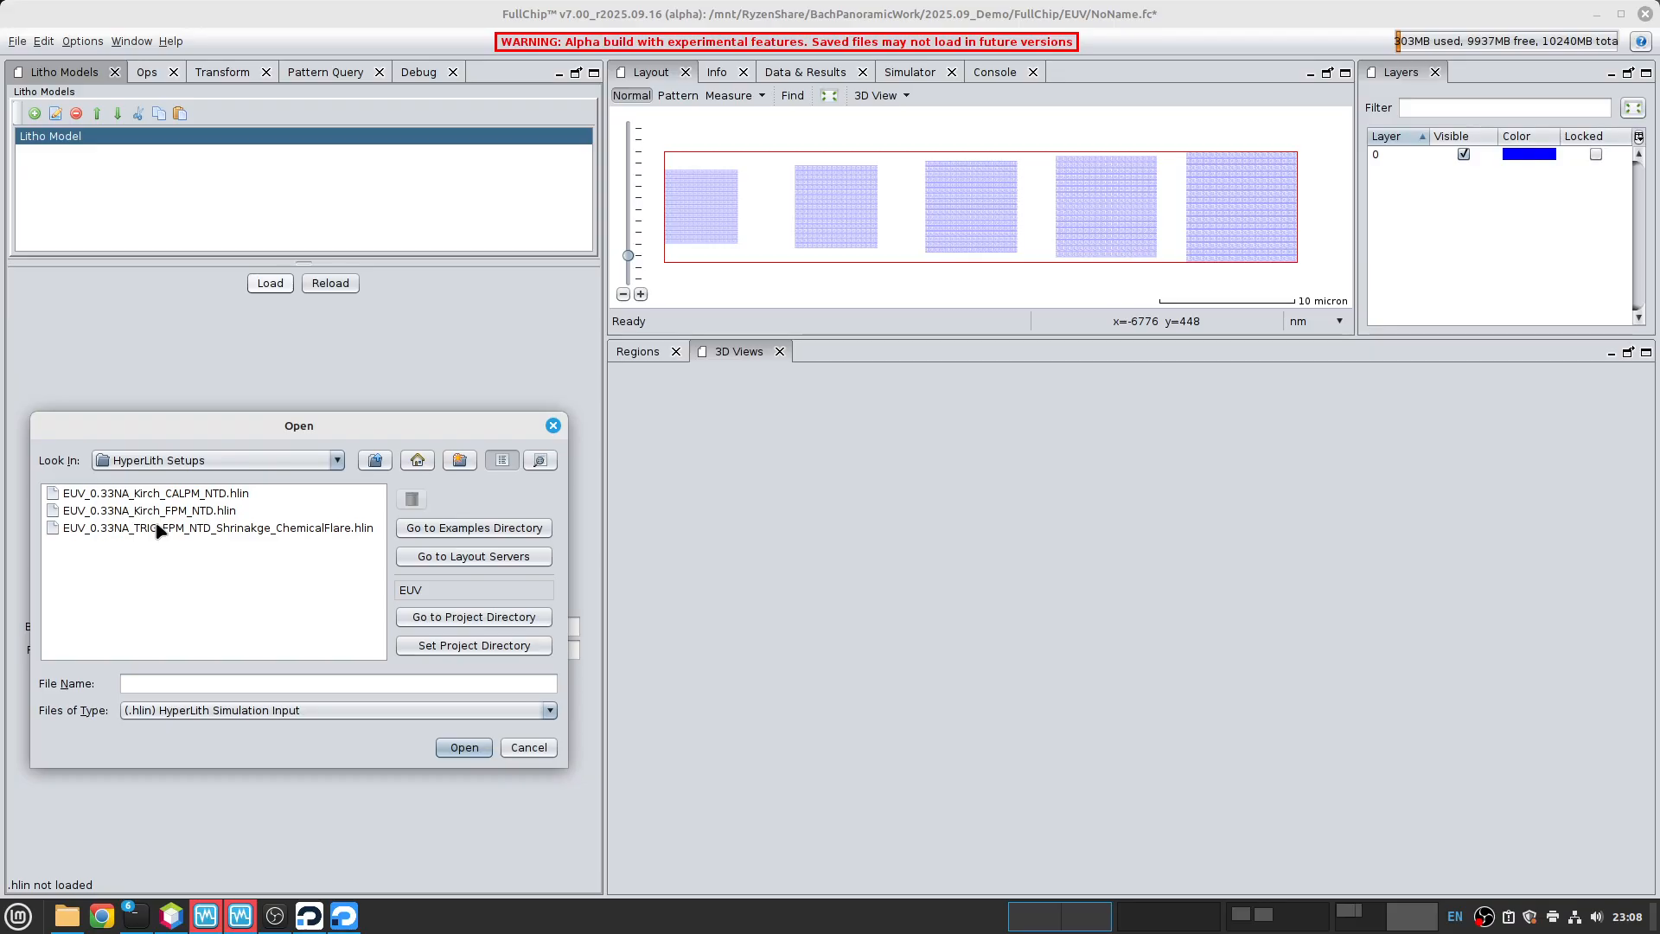
click(309, 529)
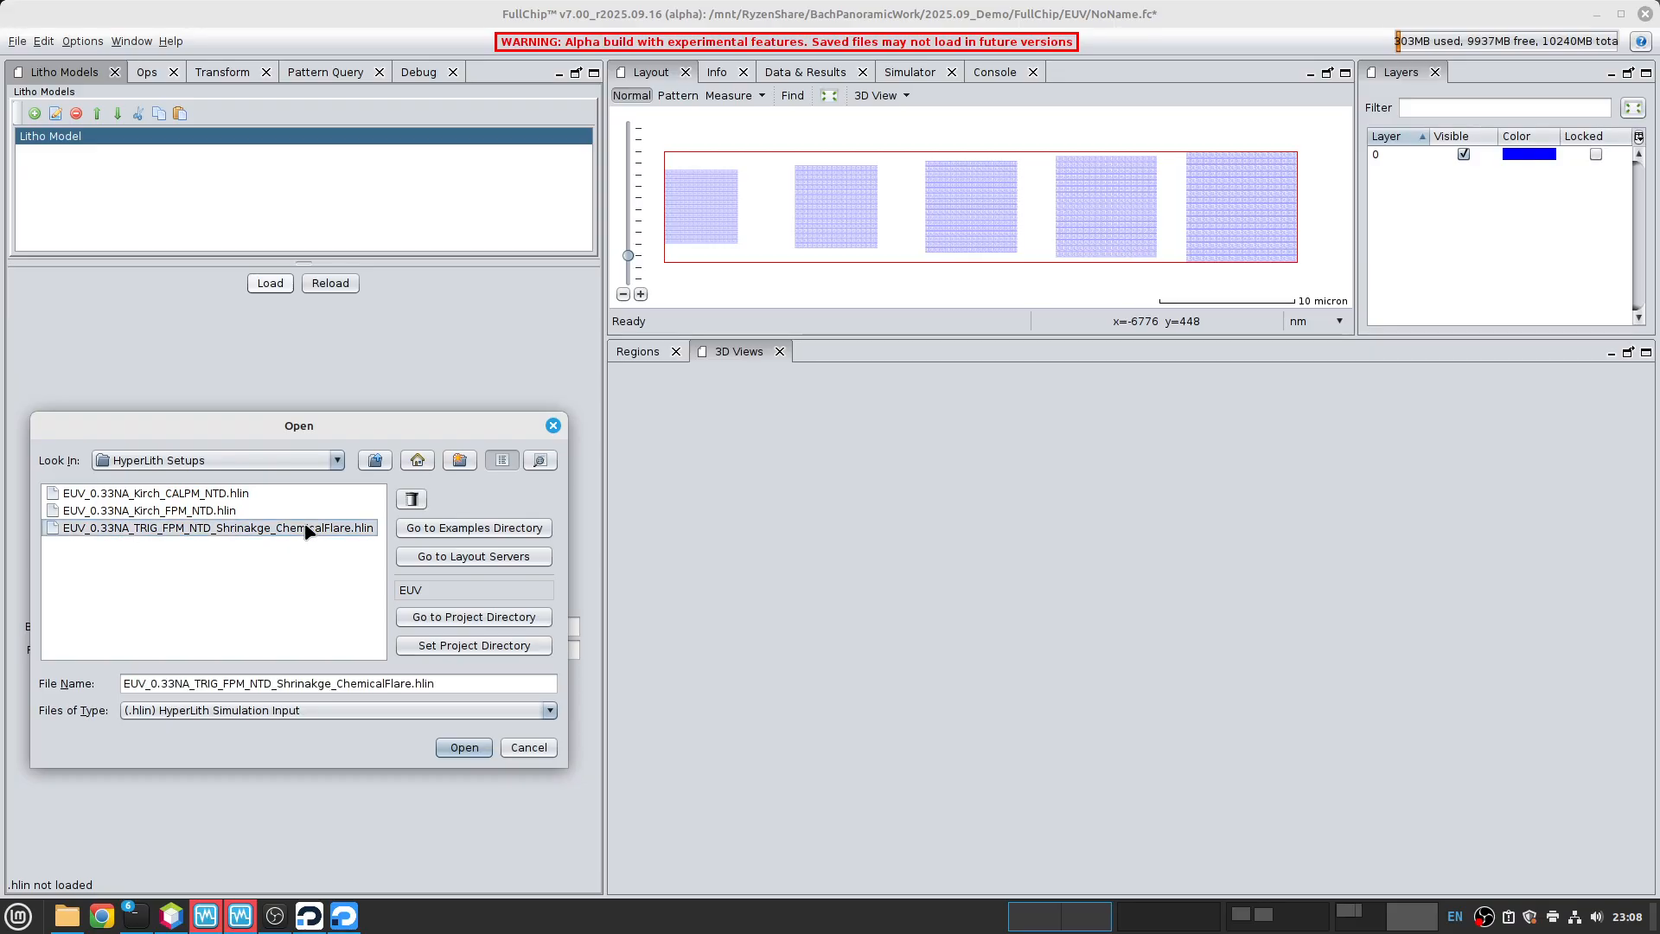
click(464, 747)
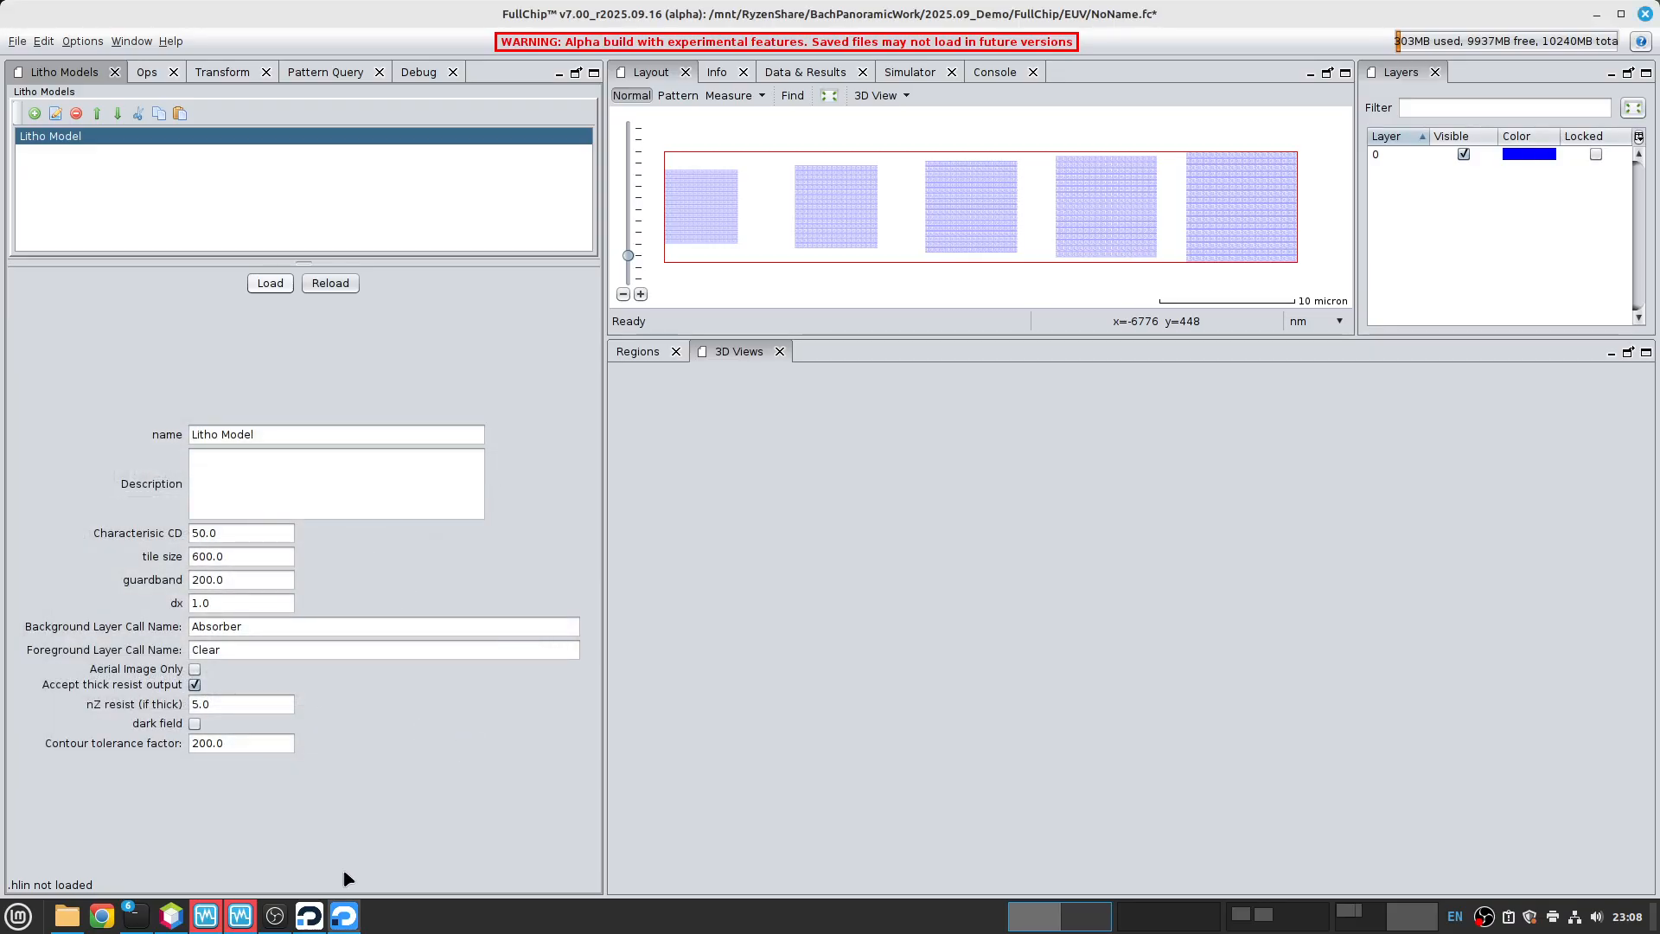
- Switch to HyperLith, review the setup's mask technology, stepper, wafer film stack and live 3D results, and return to FullChip
click(306, 922)
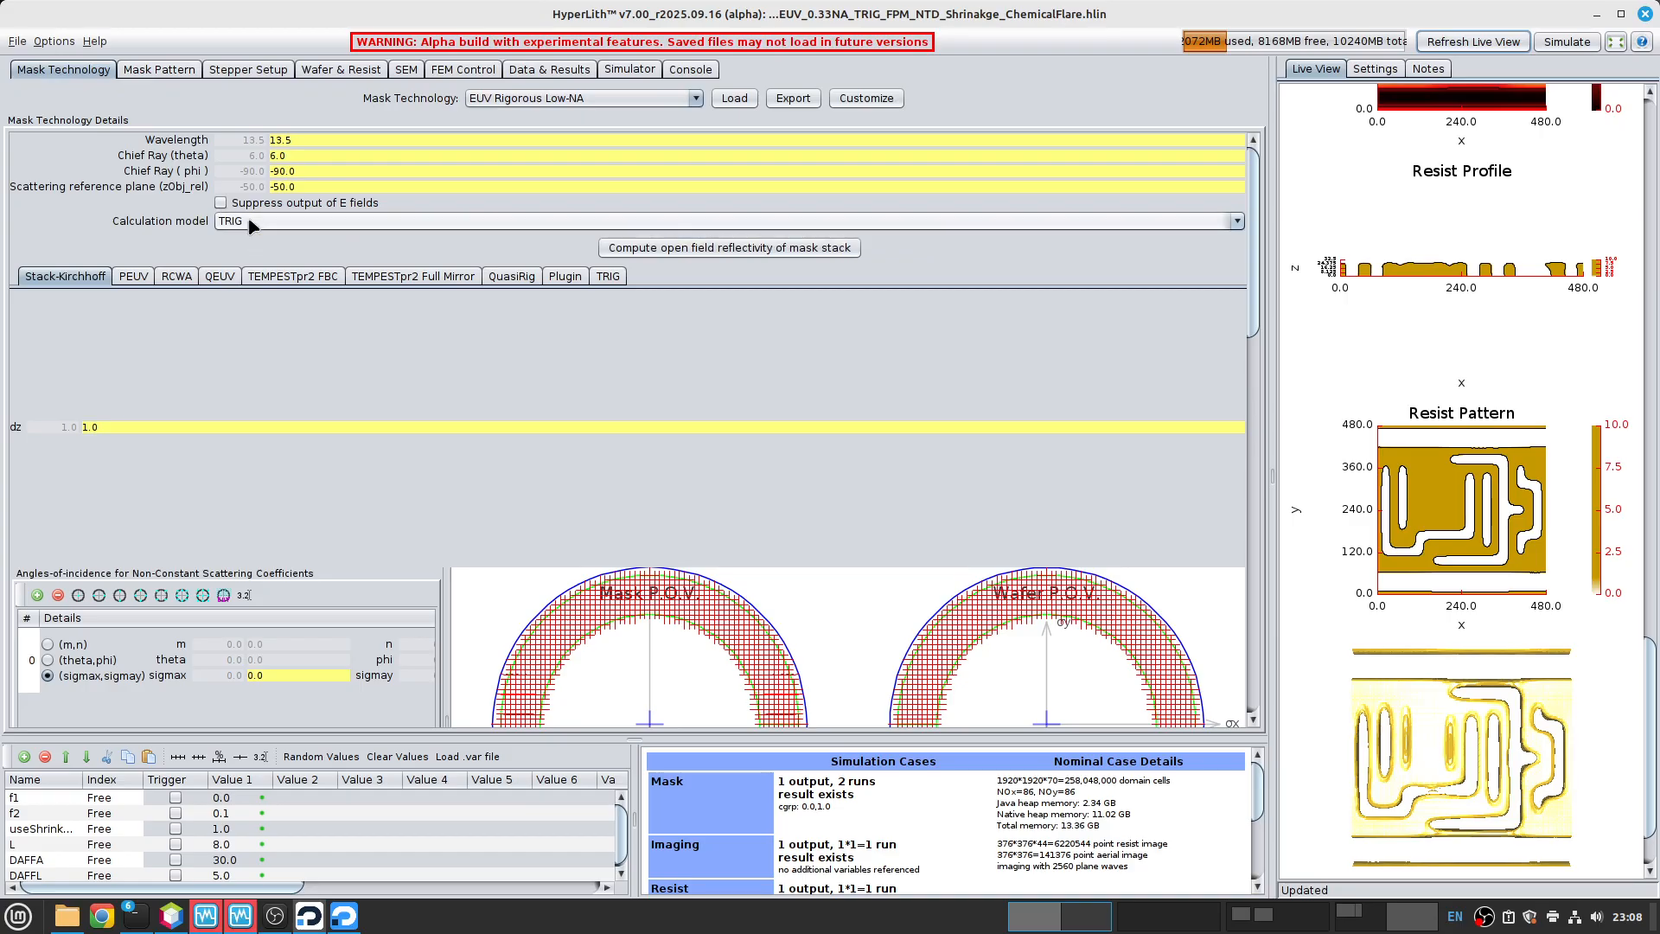
click(264, 72)
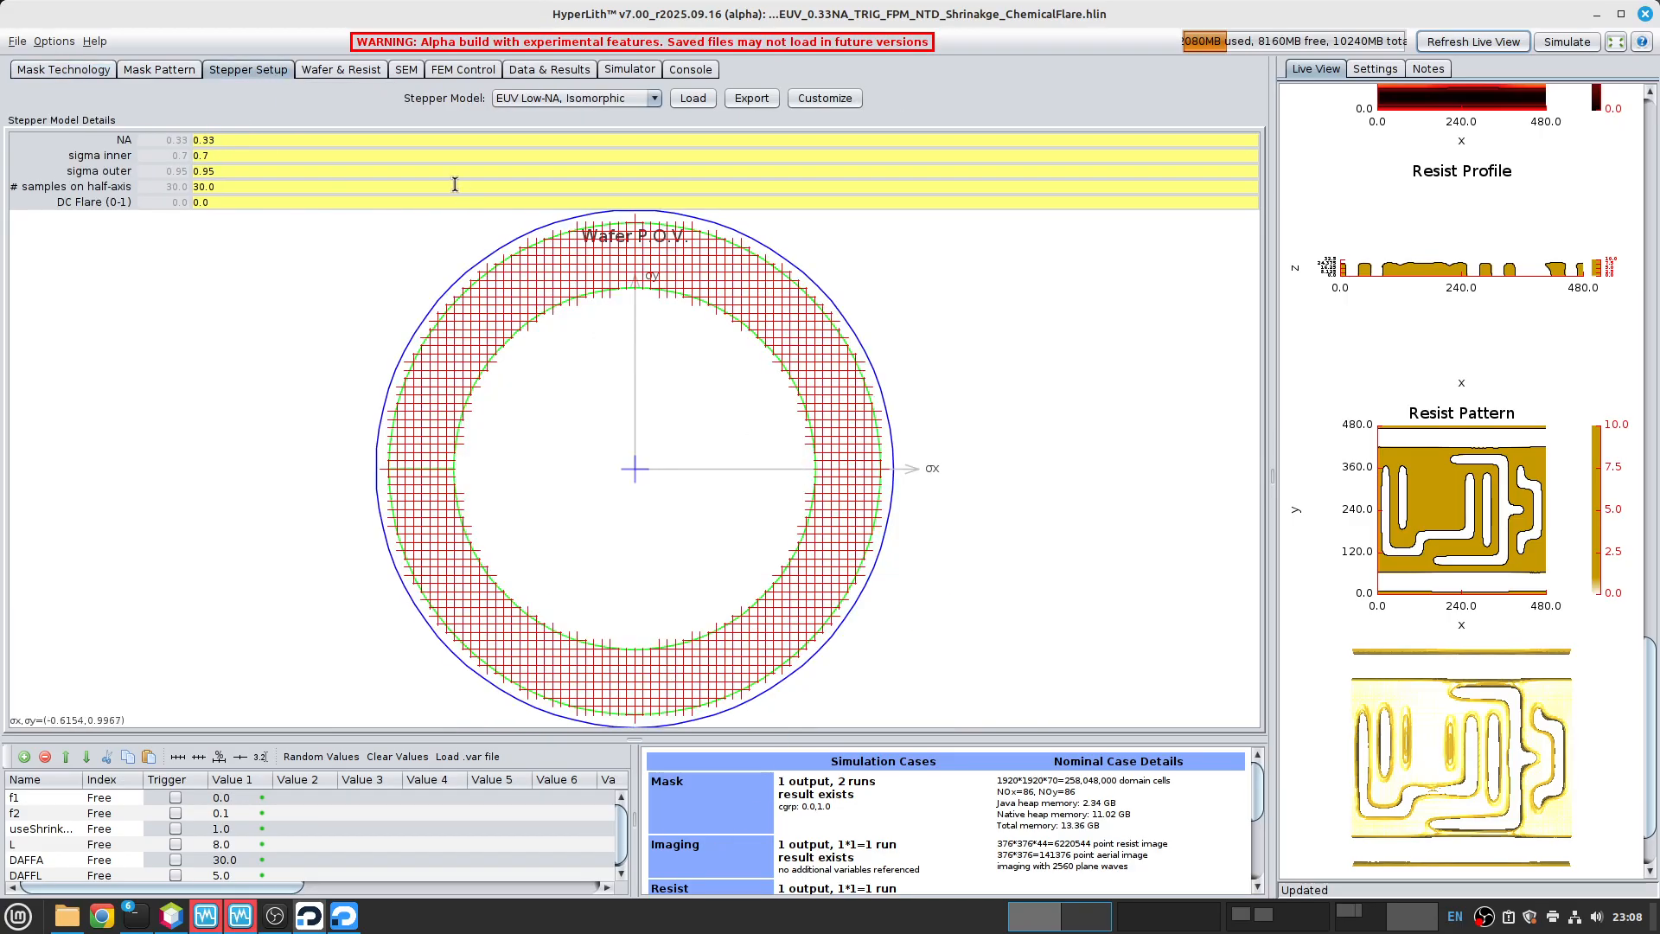
click(372, 71)
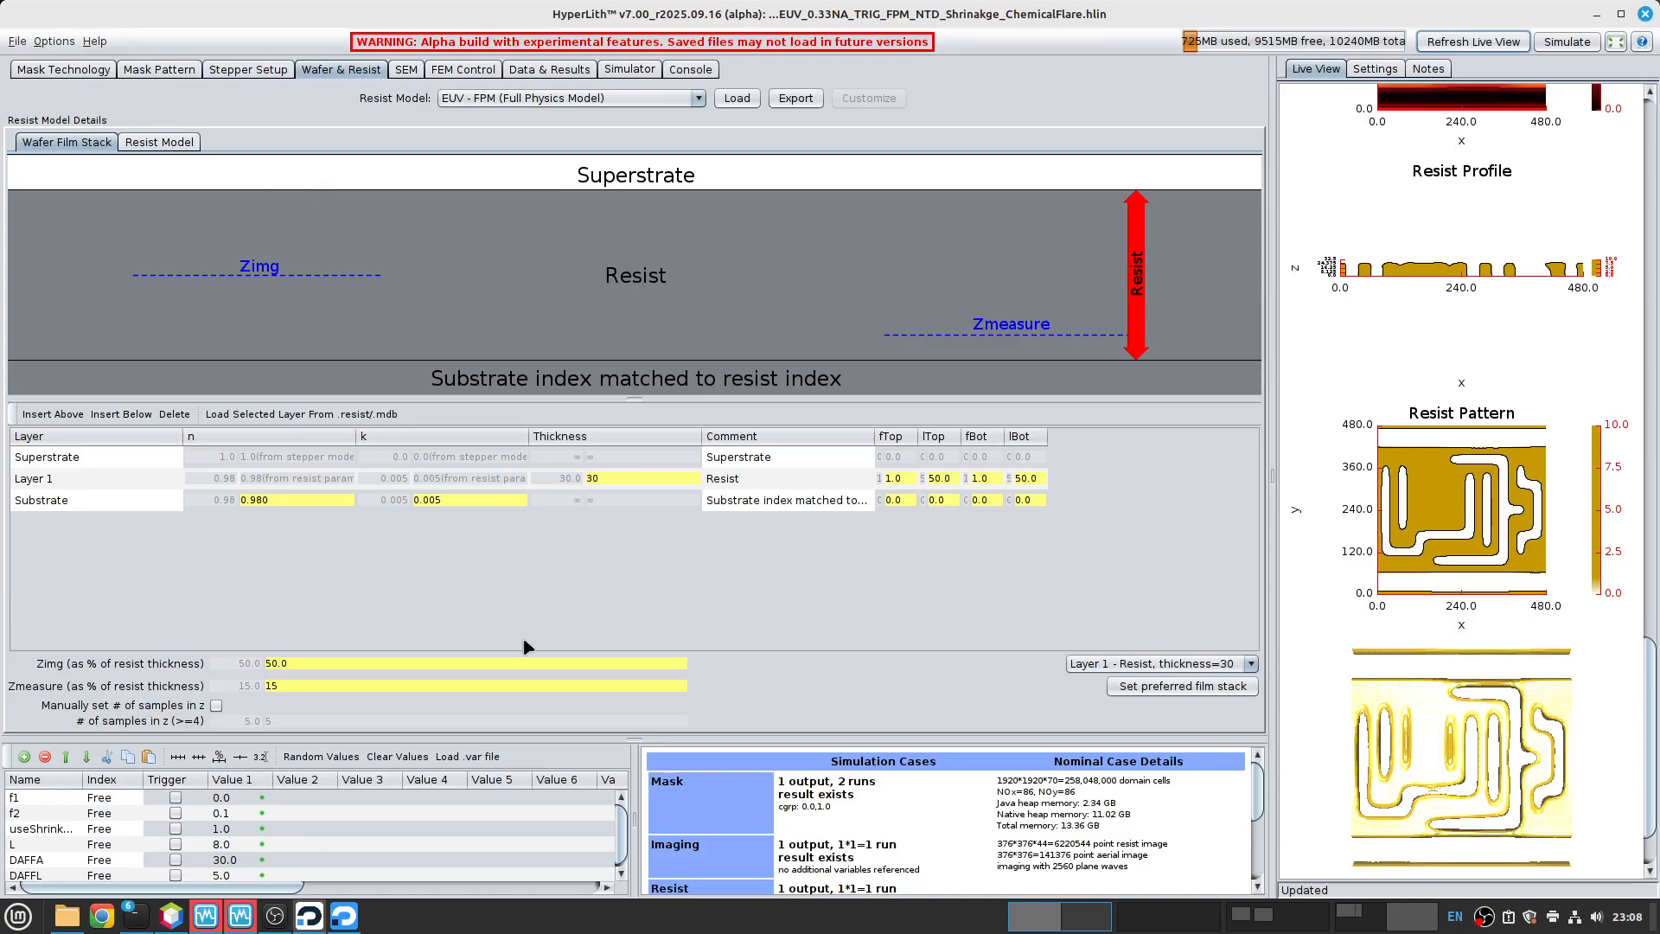
drag(1443, 758, 1432, 722)
scroll(1462, 283, up, 20)
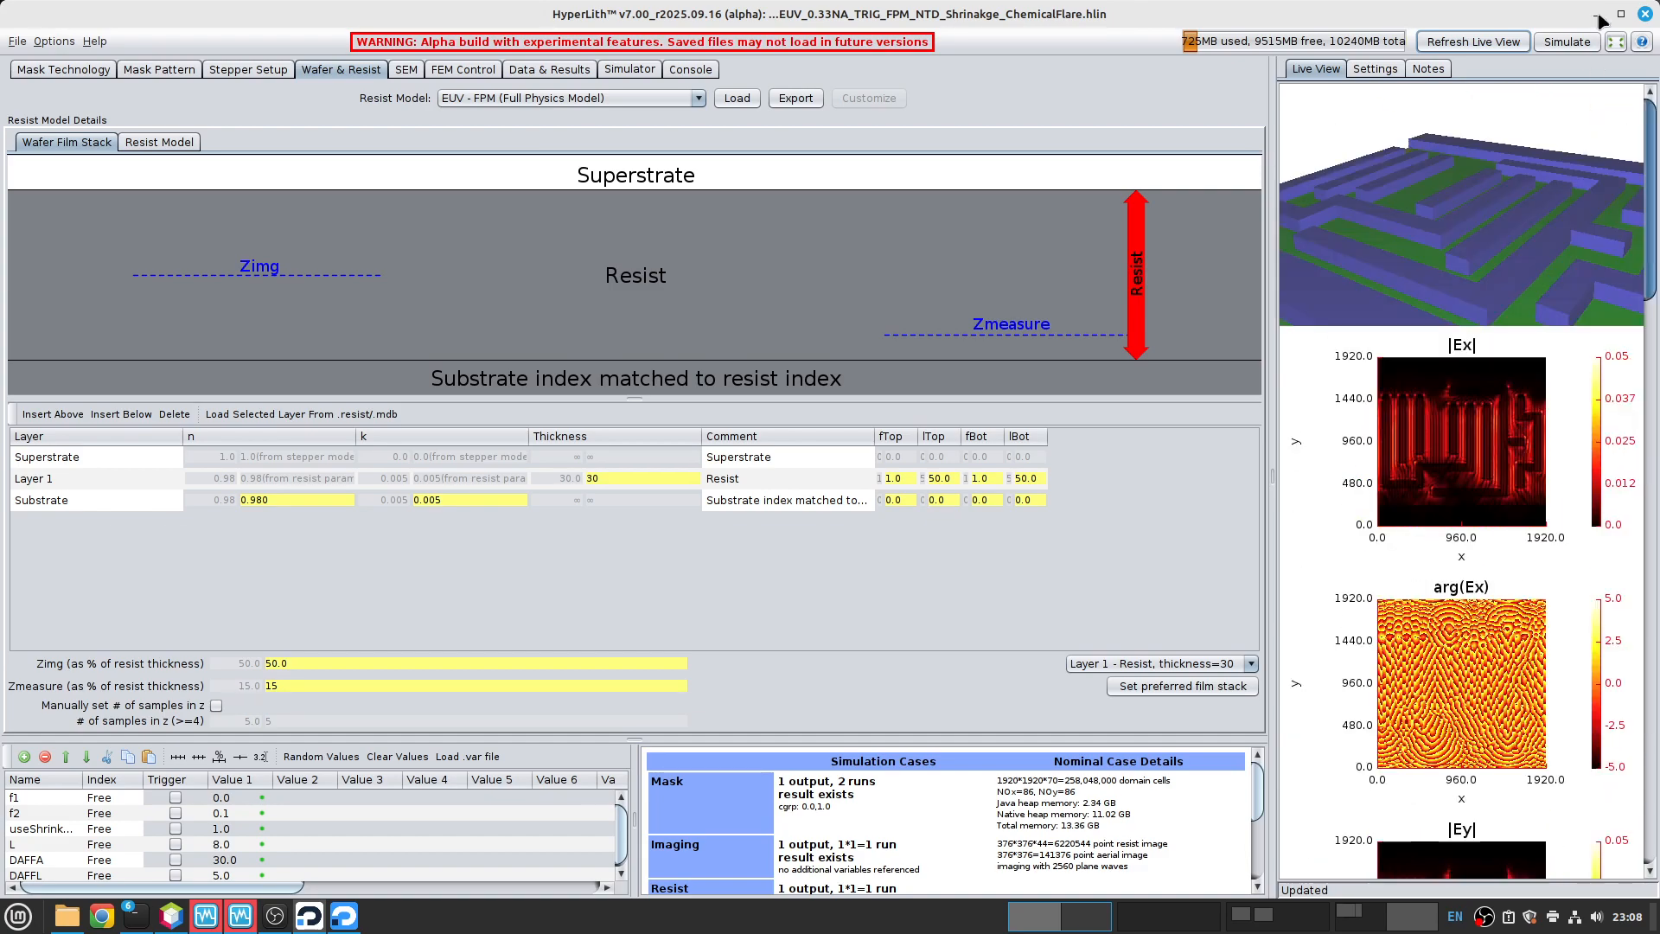
drag(1458, 276, 1460, 306)
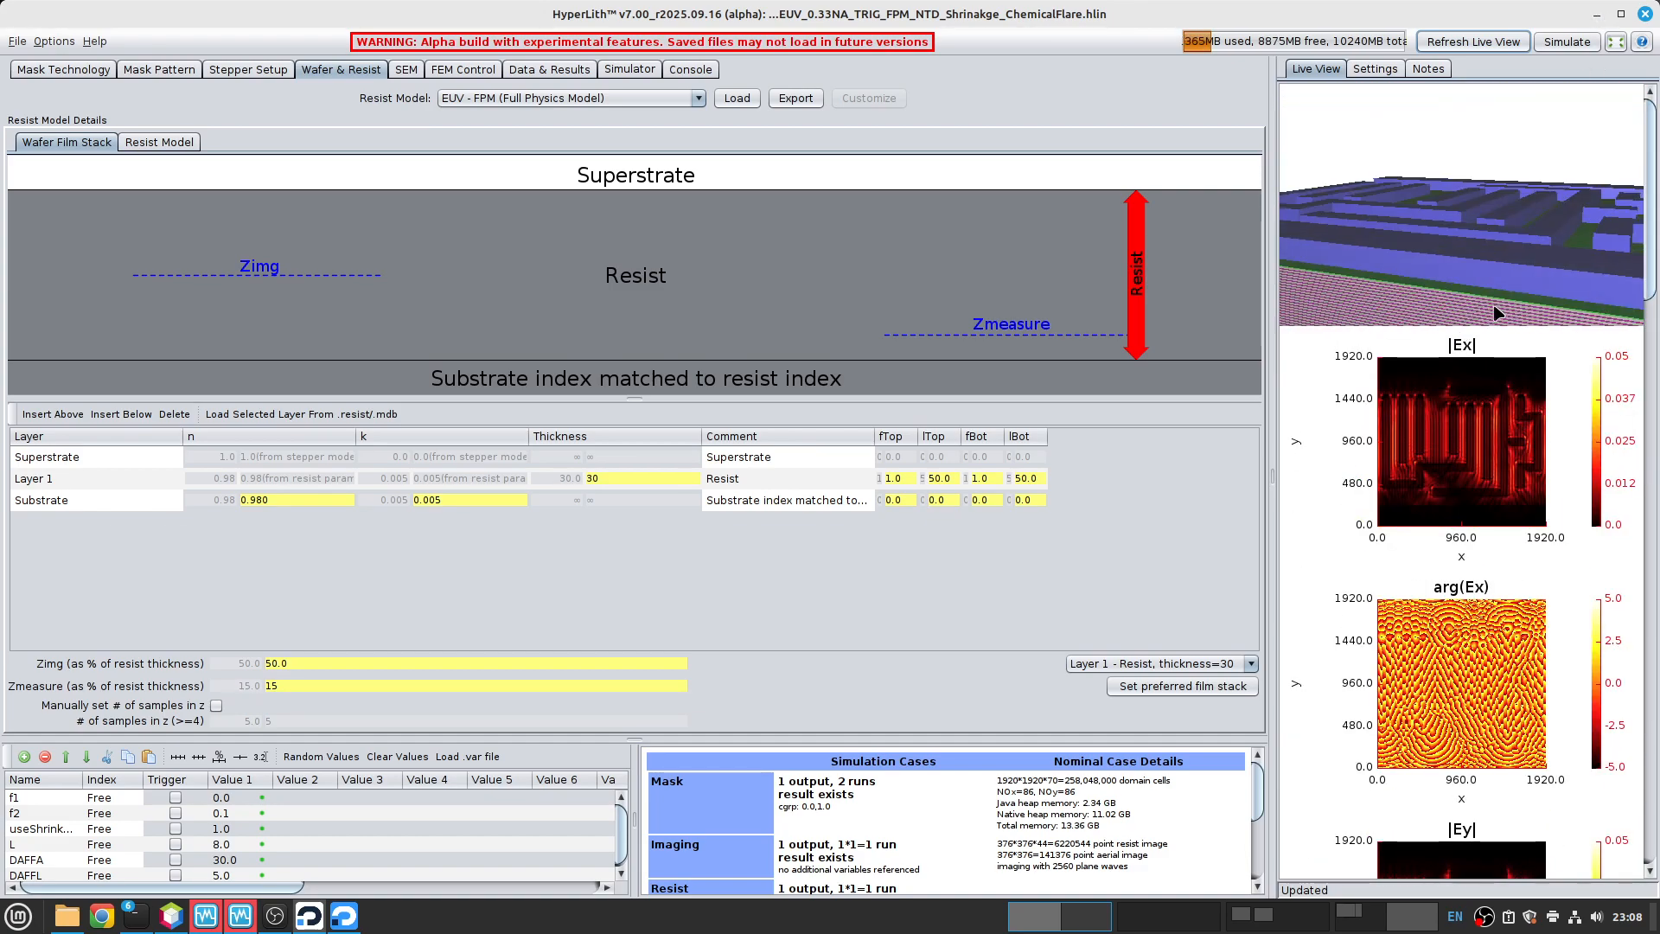
drag(1648, 264, 1655, 873)
drag(1461, 706, 1460, 692)
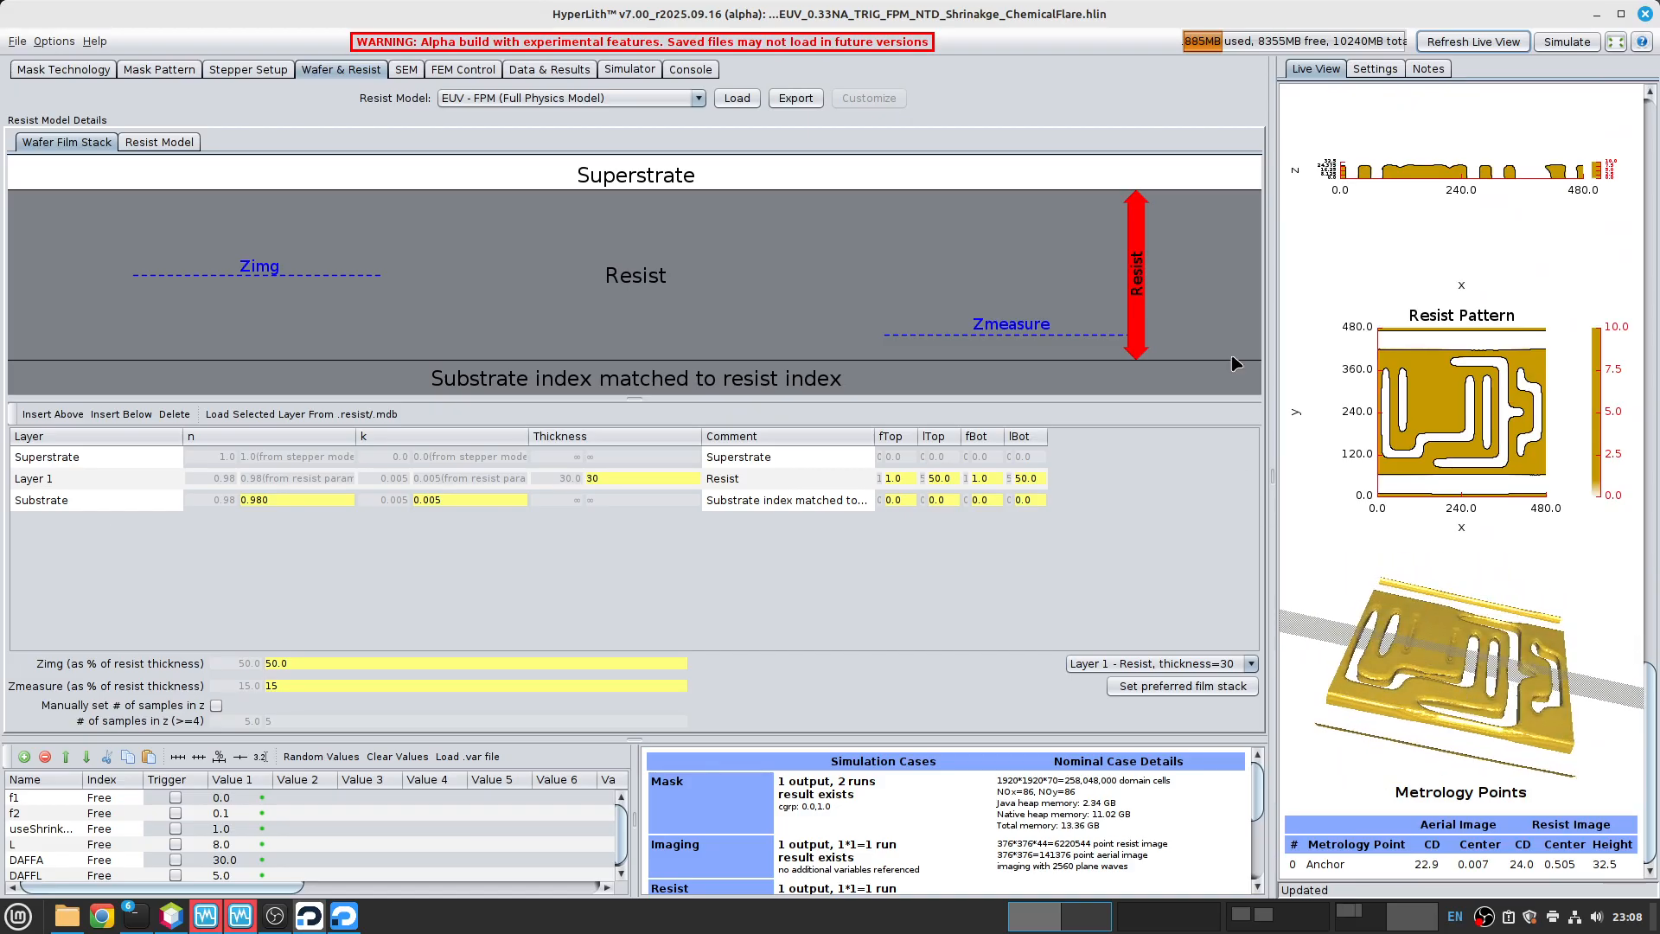
click(1598, 15)
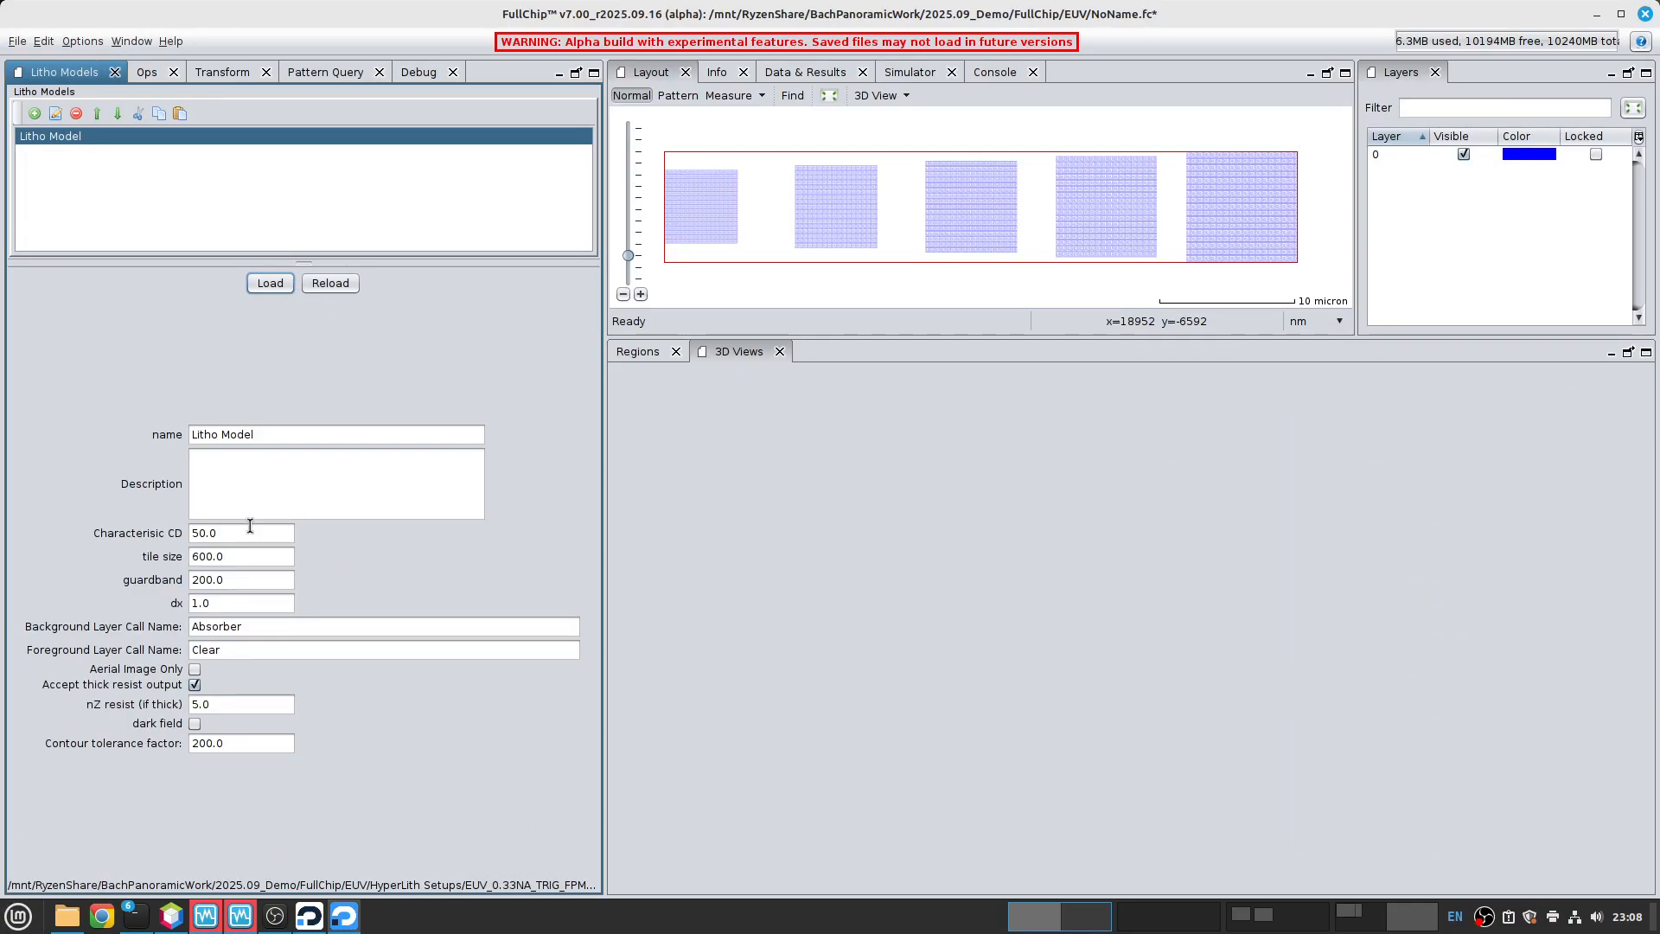
- Set the litho model's characteristic CD to 22
click(219, 533)
double_click(219, 532)
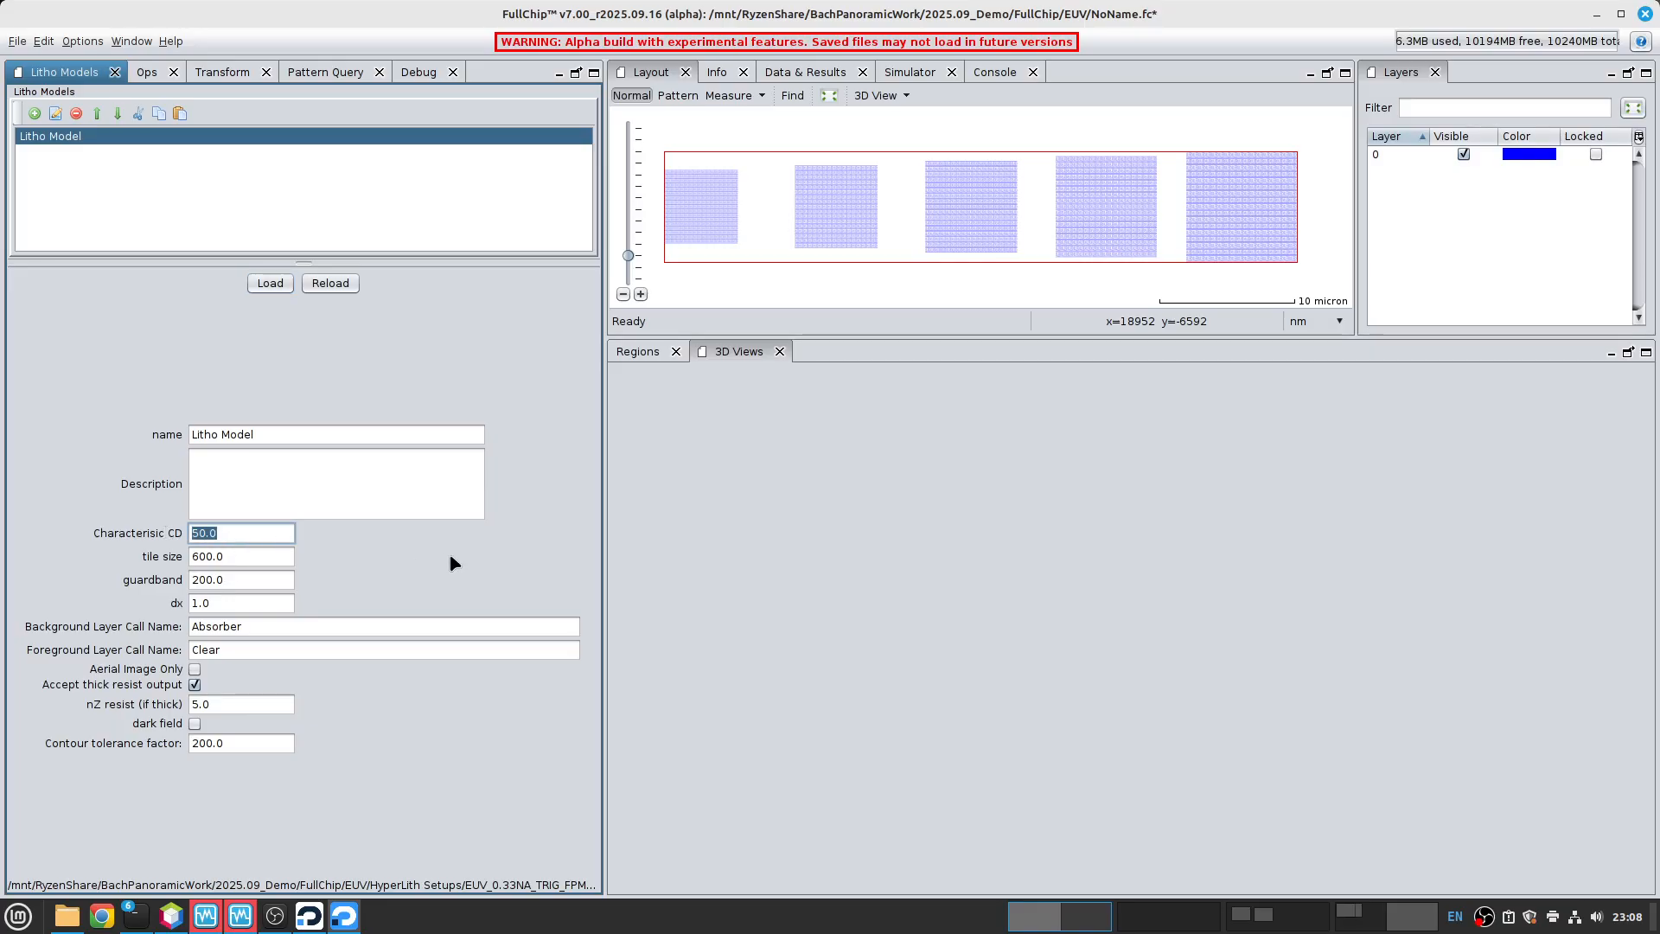
text(22)
key(Tab)
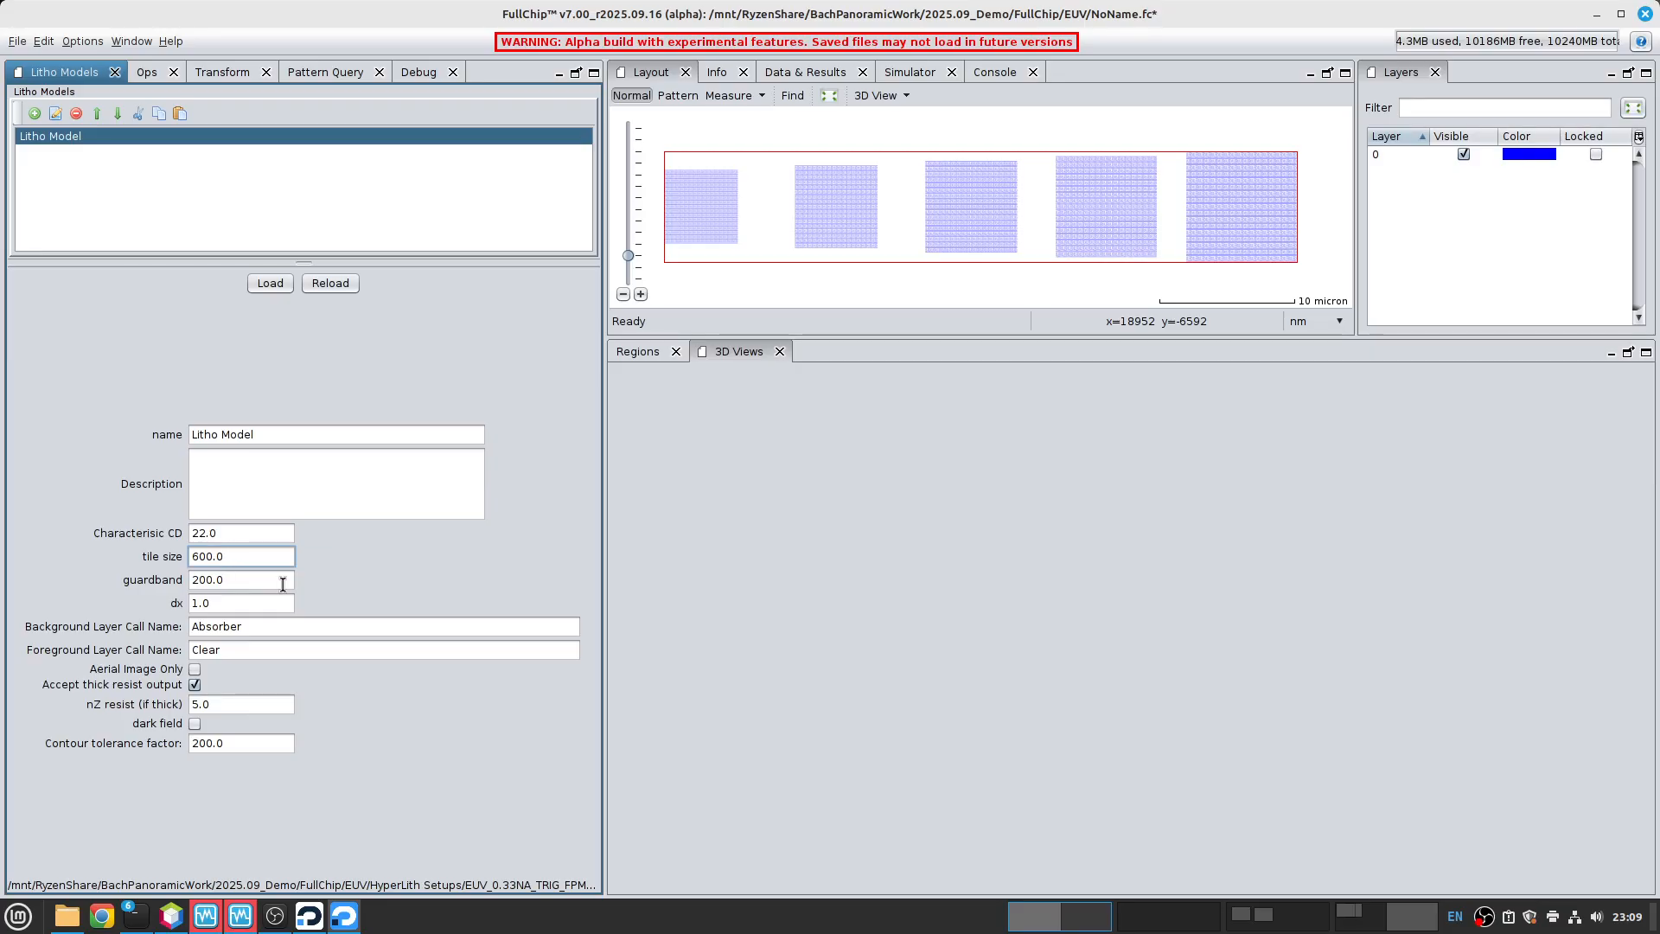
- Swap the litho model's layer call names, setting the background to Clear and the foreground to Absorber
click(270, 626)
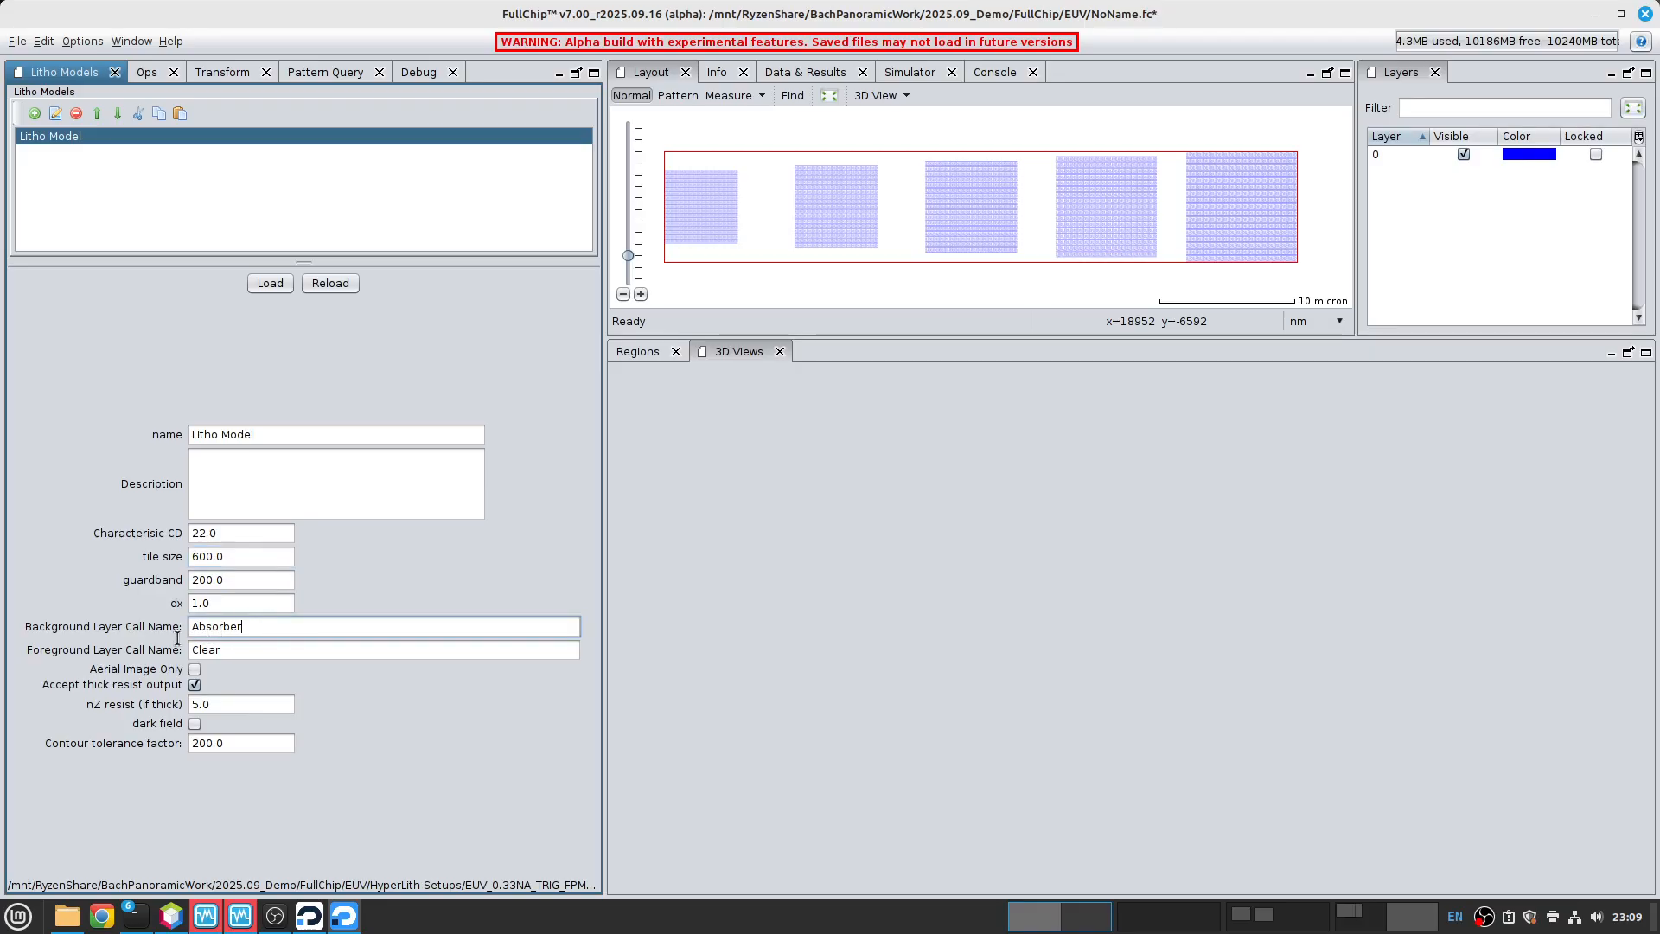
text(Clear)
click(326, 647)
key(BackSpace)
key(BackSpace)
key(BackSpace)
key(BackSpace)
key(BackSpace)
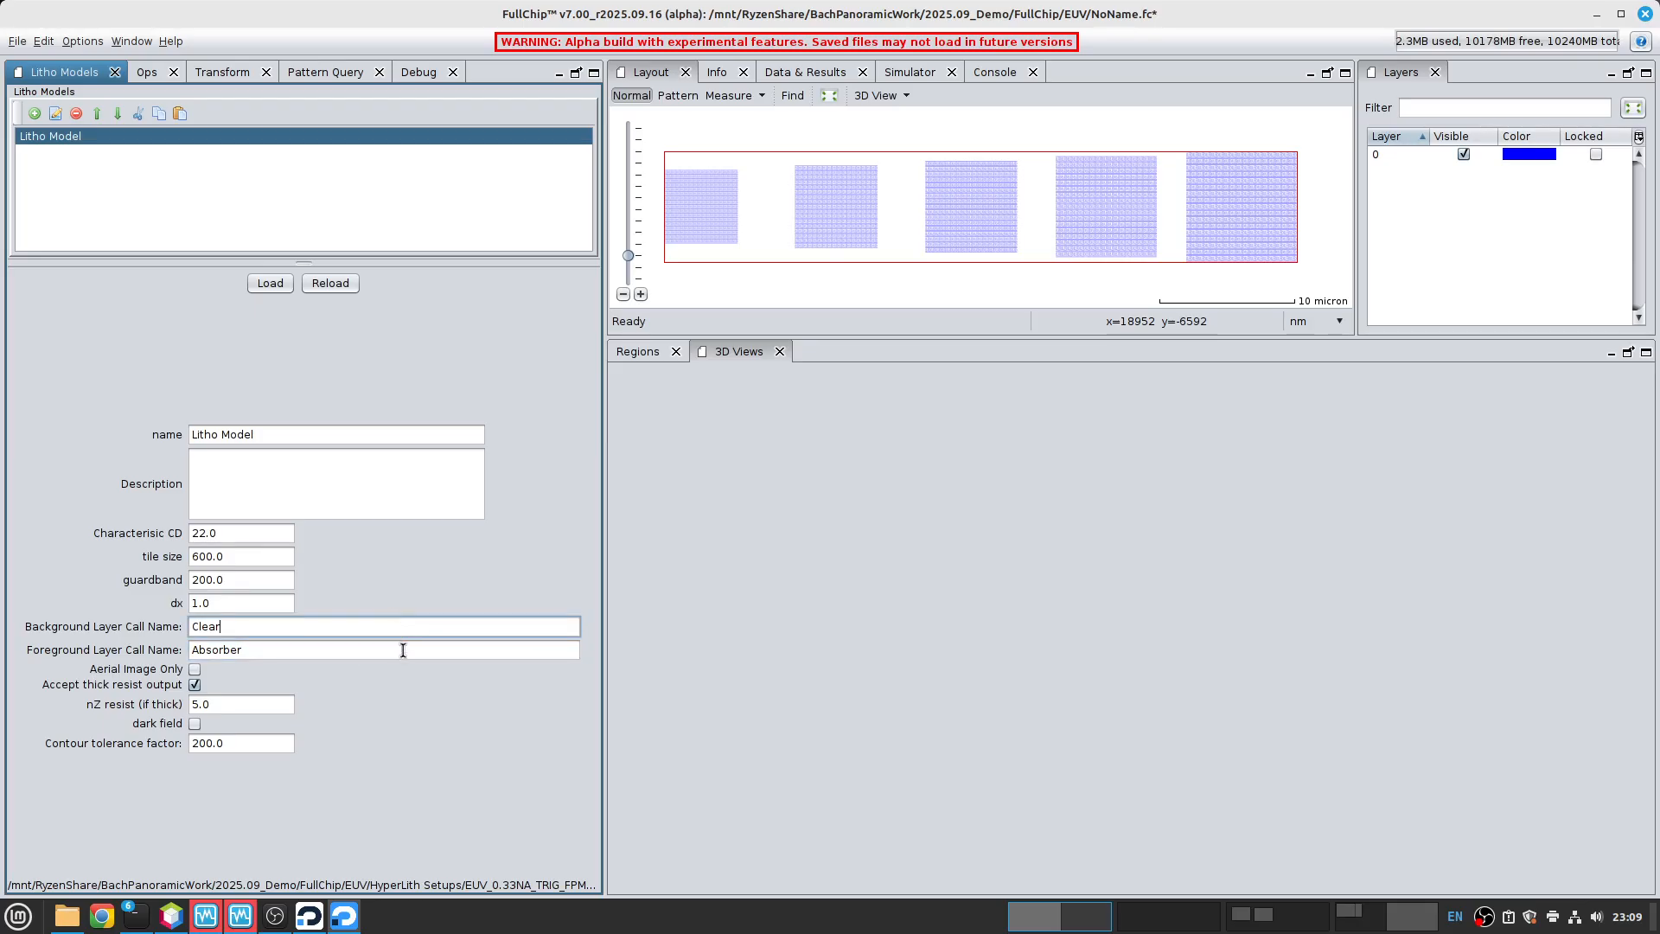
click(315, 626)
click(316, 649)
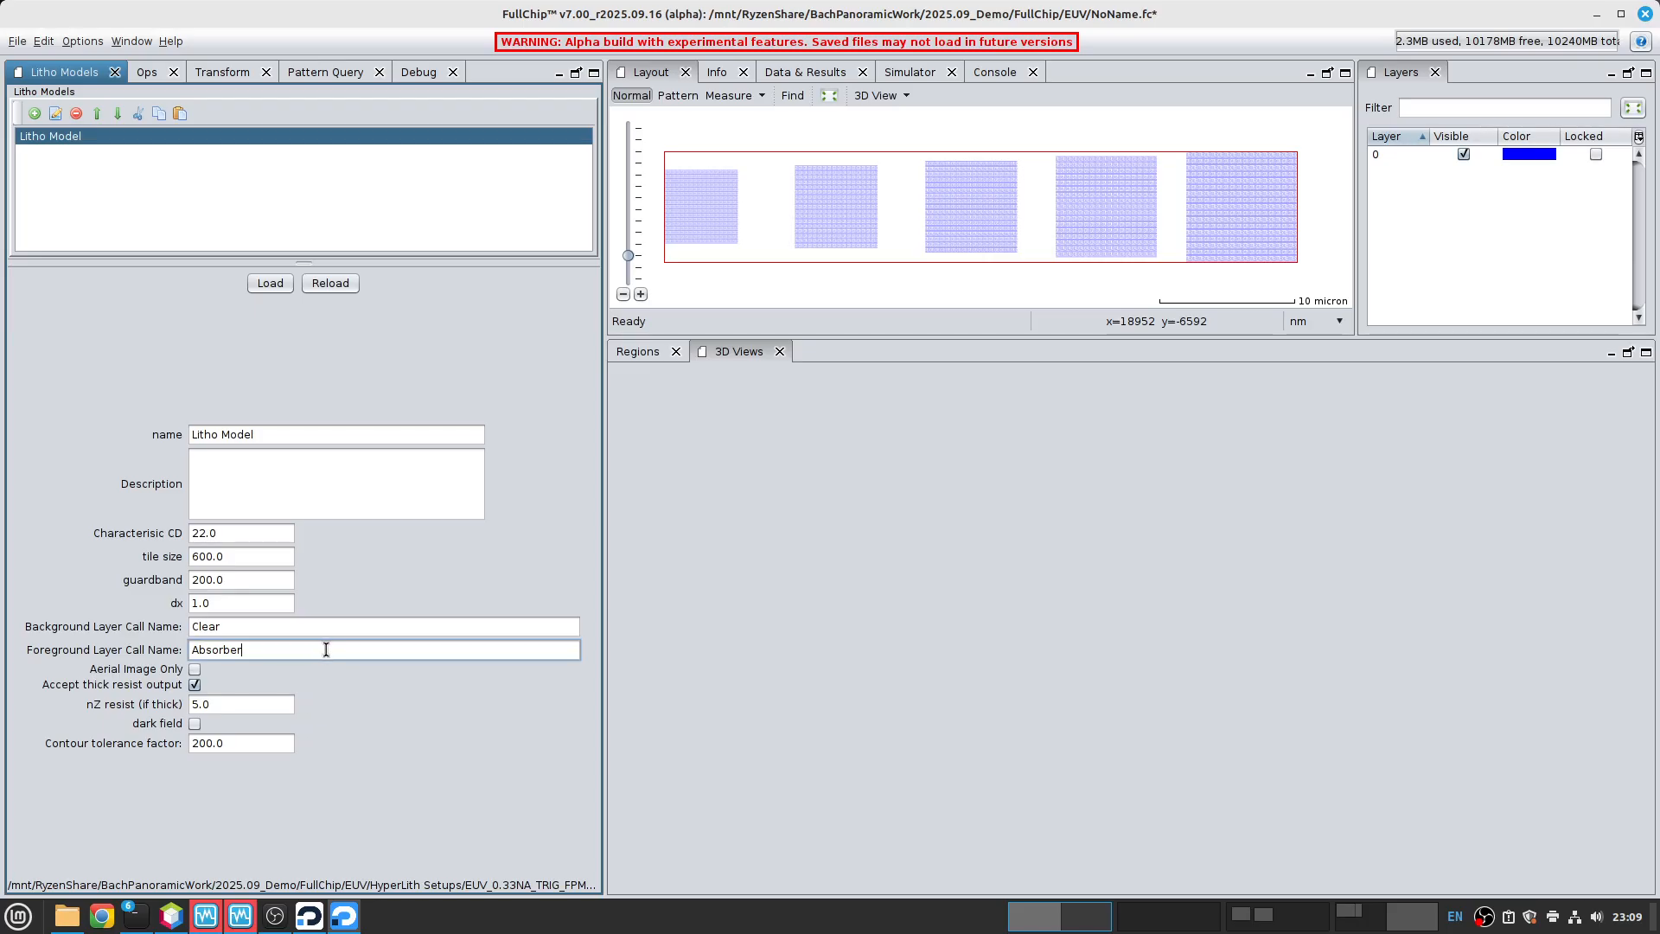
click(236, 705)
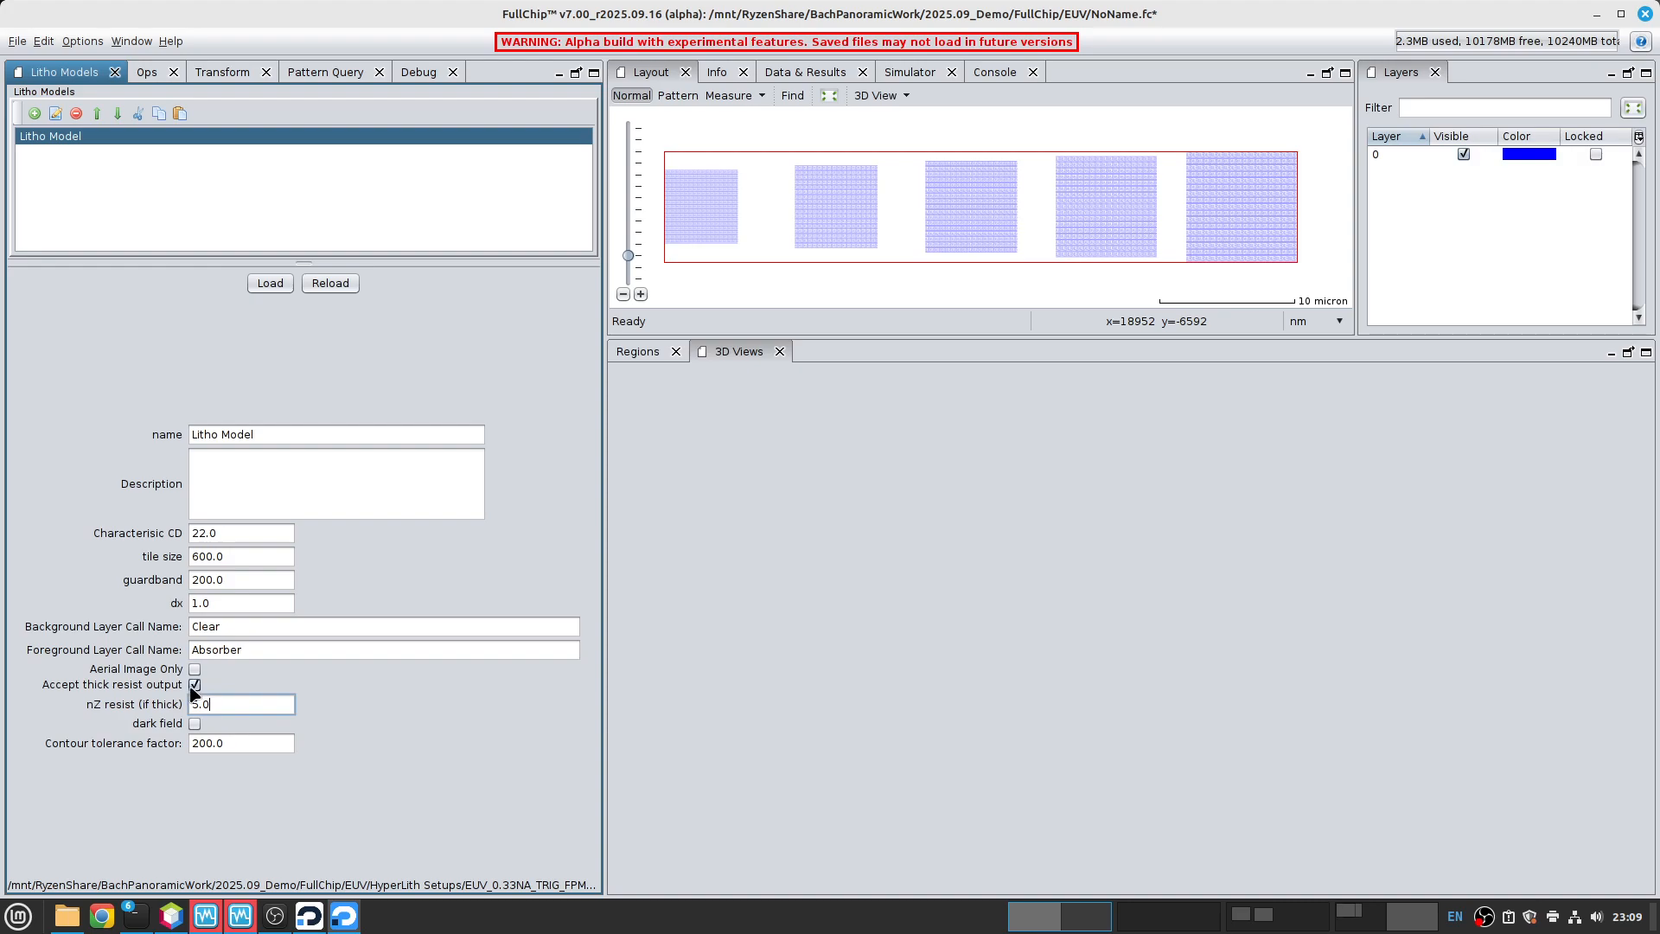
drag(221, 705, 198, 705)
- Add a Verify / Simulate operation to the Ops list and select it for editing
click(153, 75)
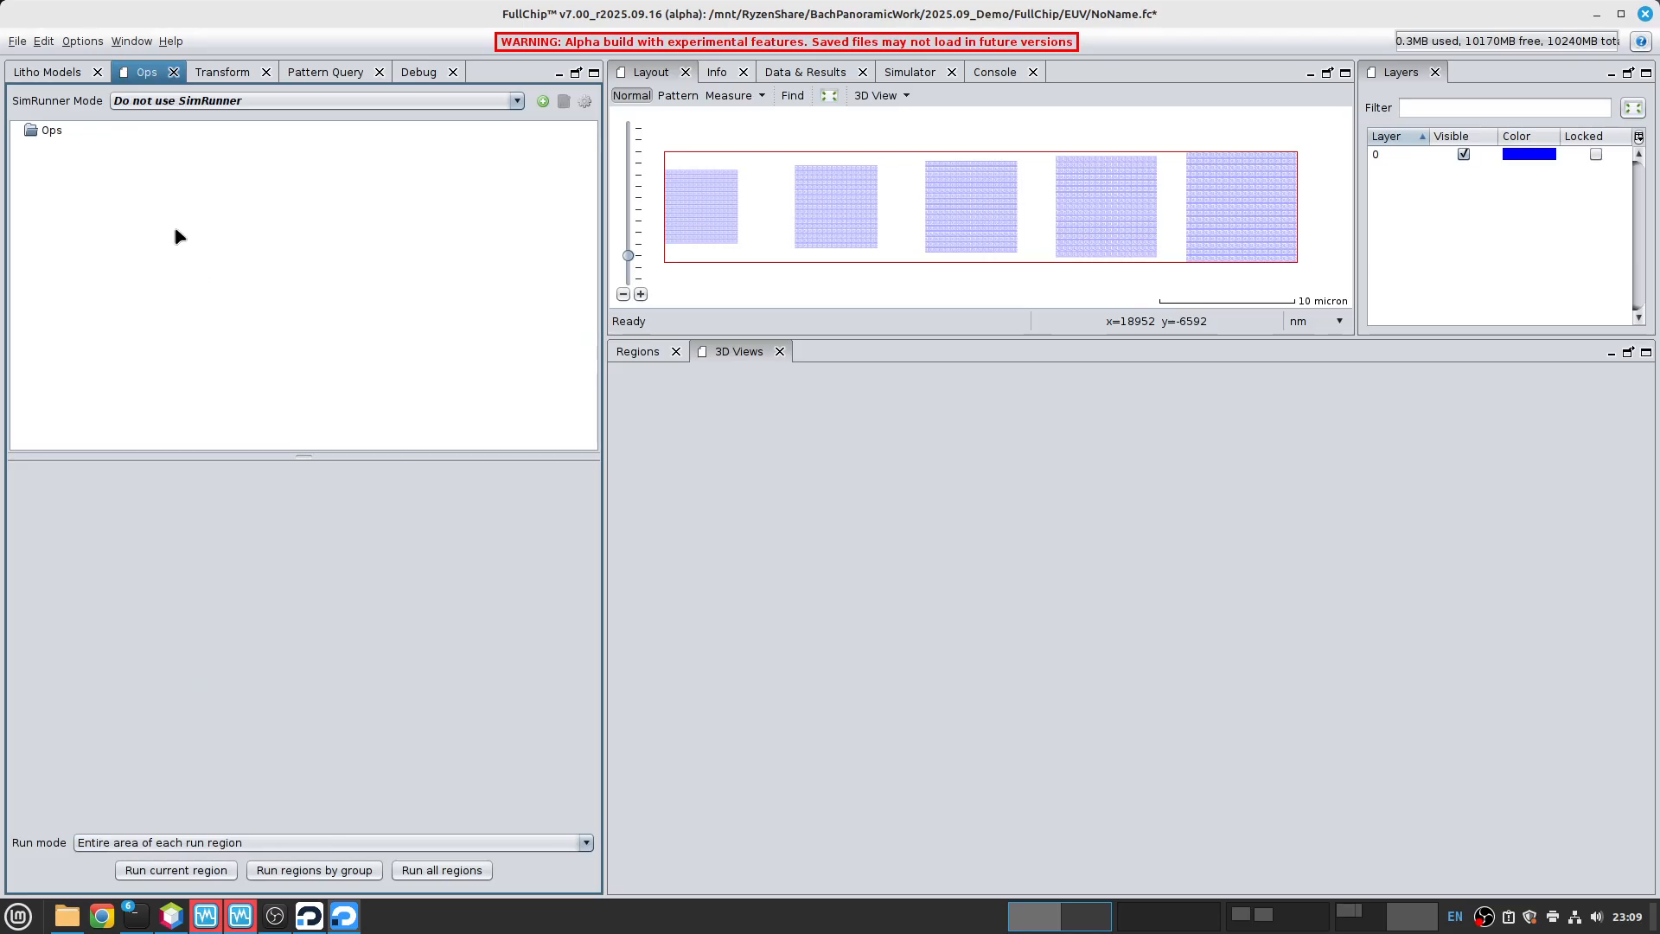
click(50, 129)
right_click(50, 129)
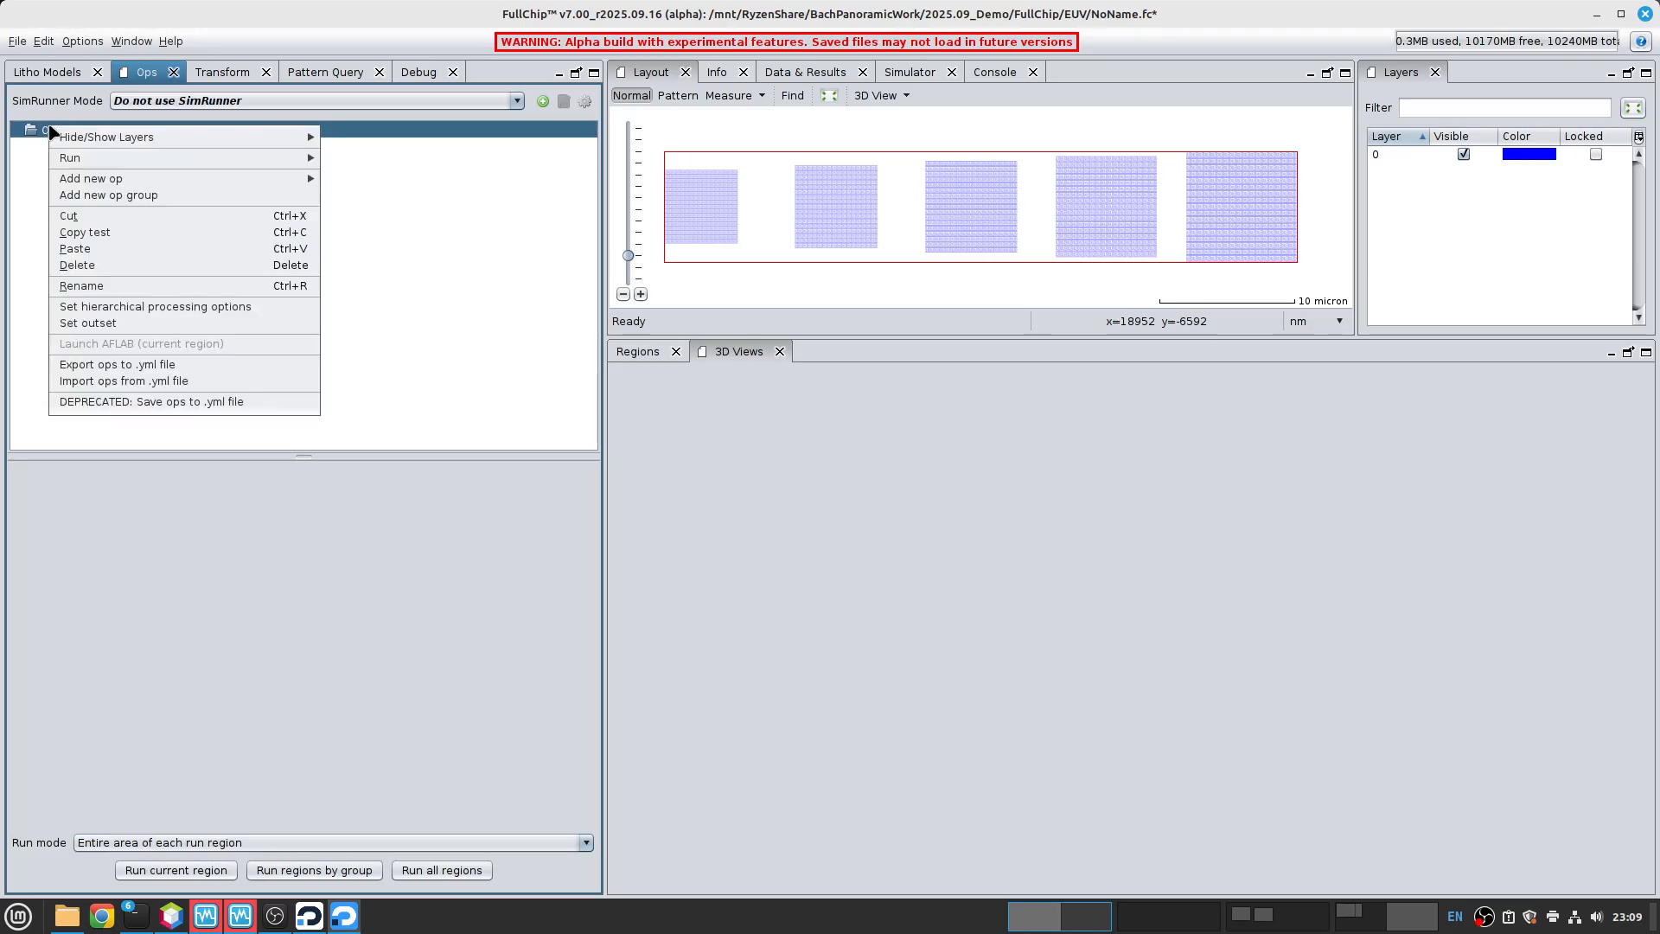
mouse_move(84, 185)
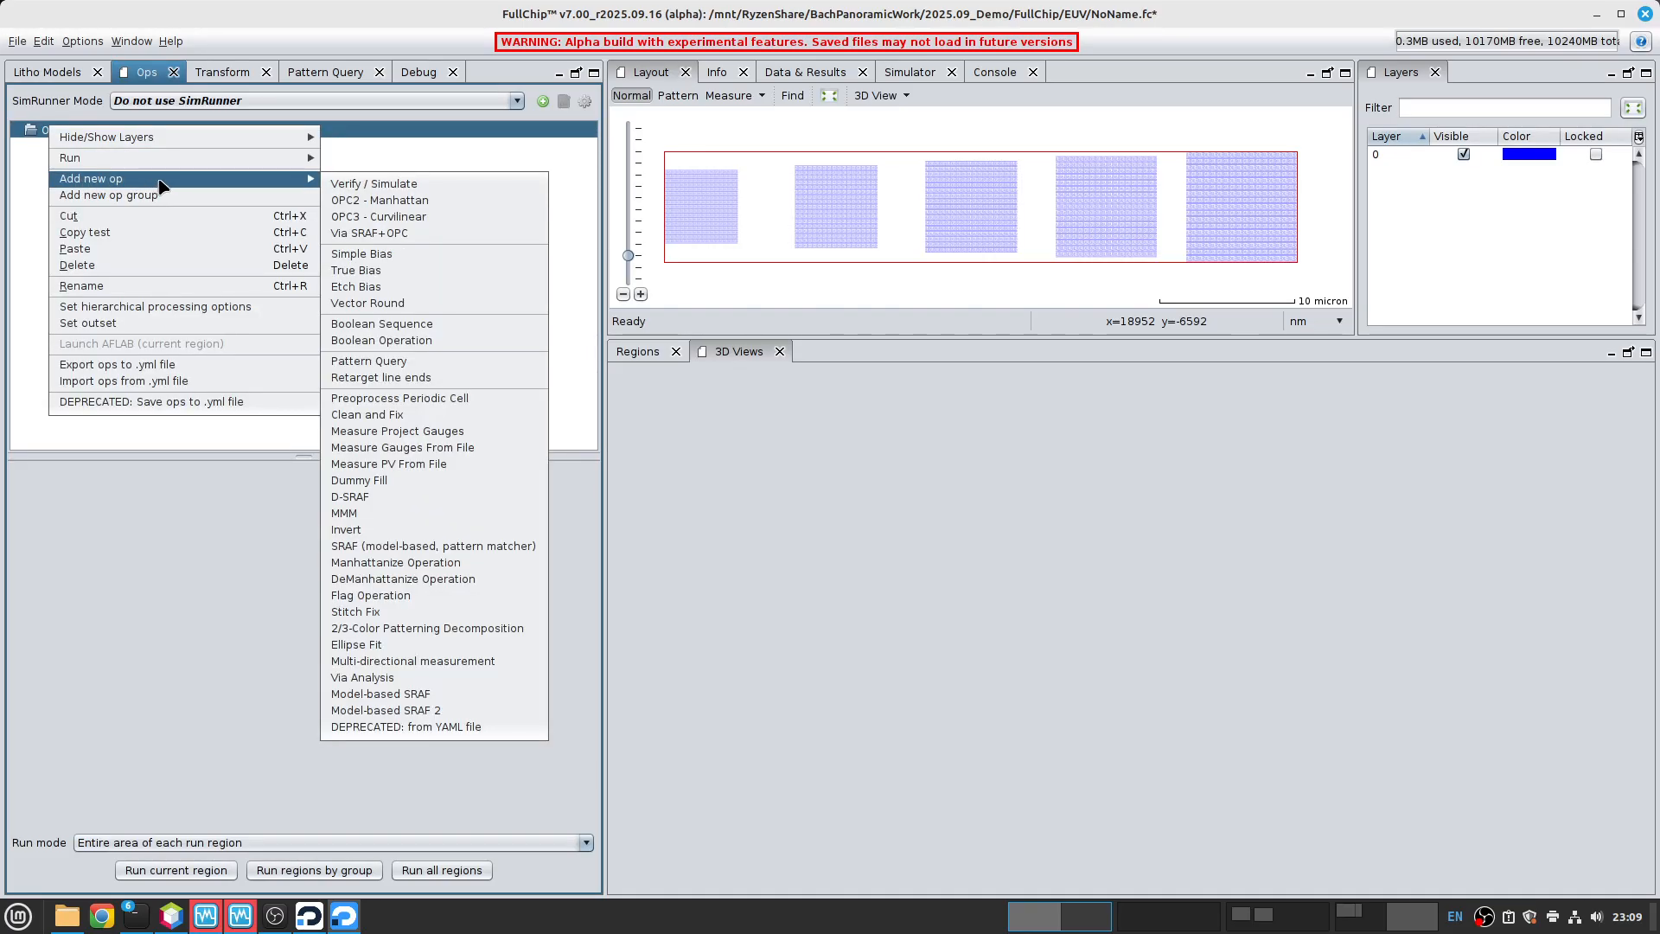
click(370, 184)
click(104, 146)
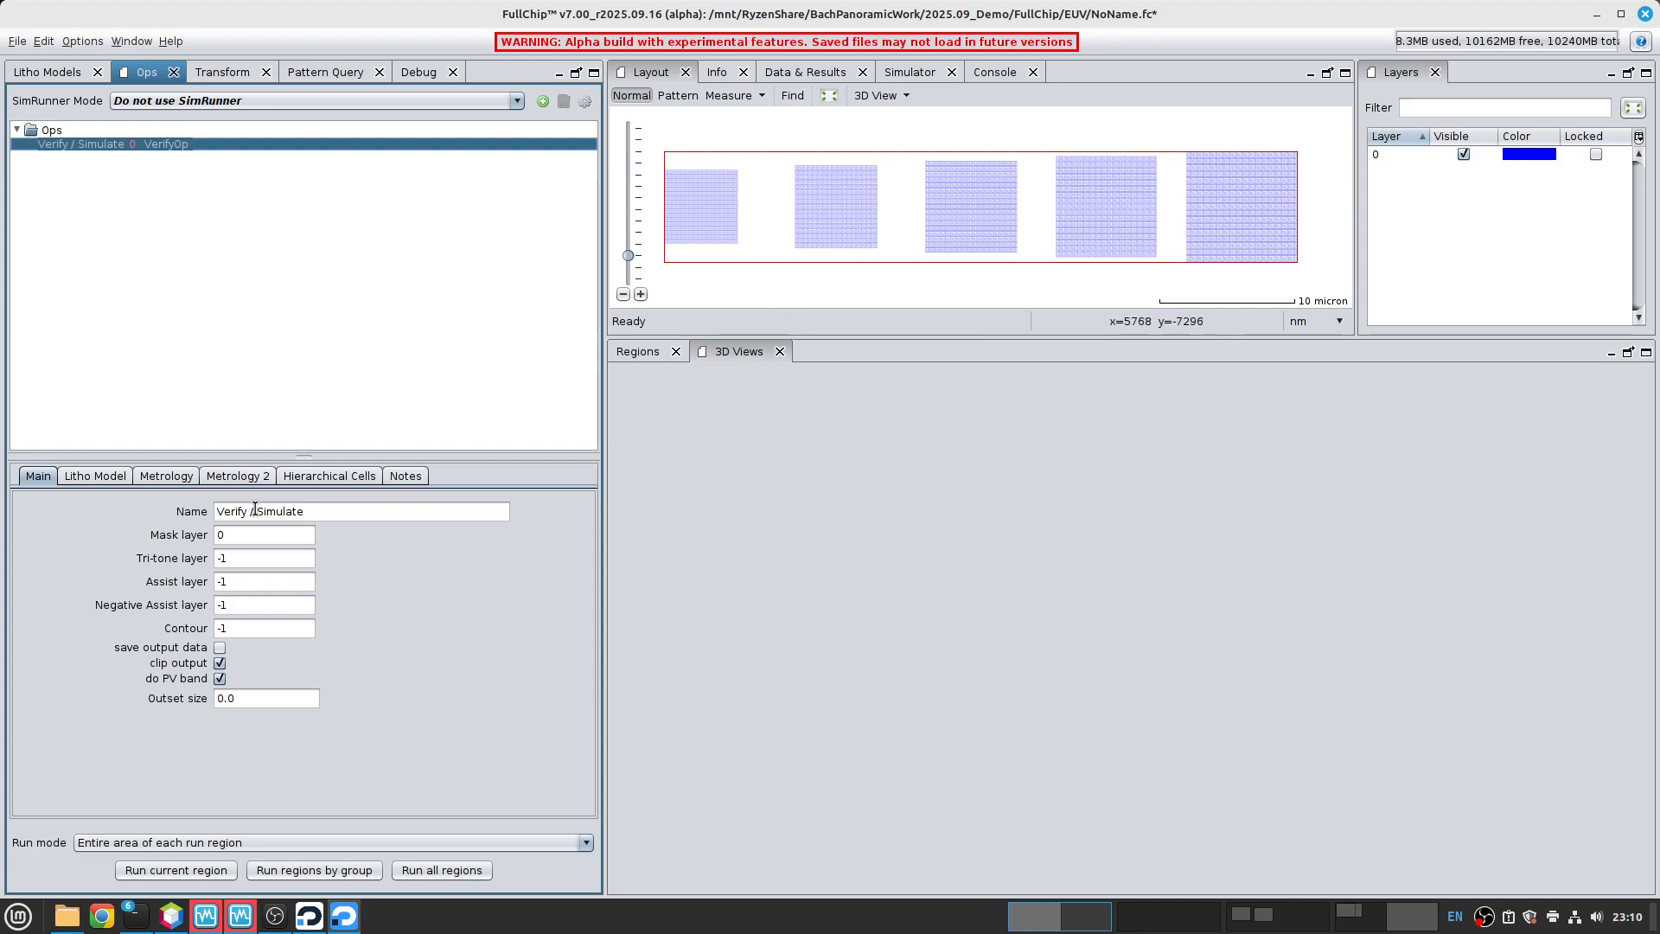
- Set the Verify / Simulate operation's contour layer to 0/10 and turn off its PV band
drag(267, 638, 209, 632)
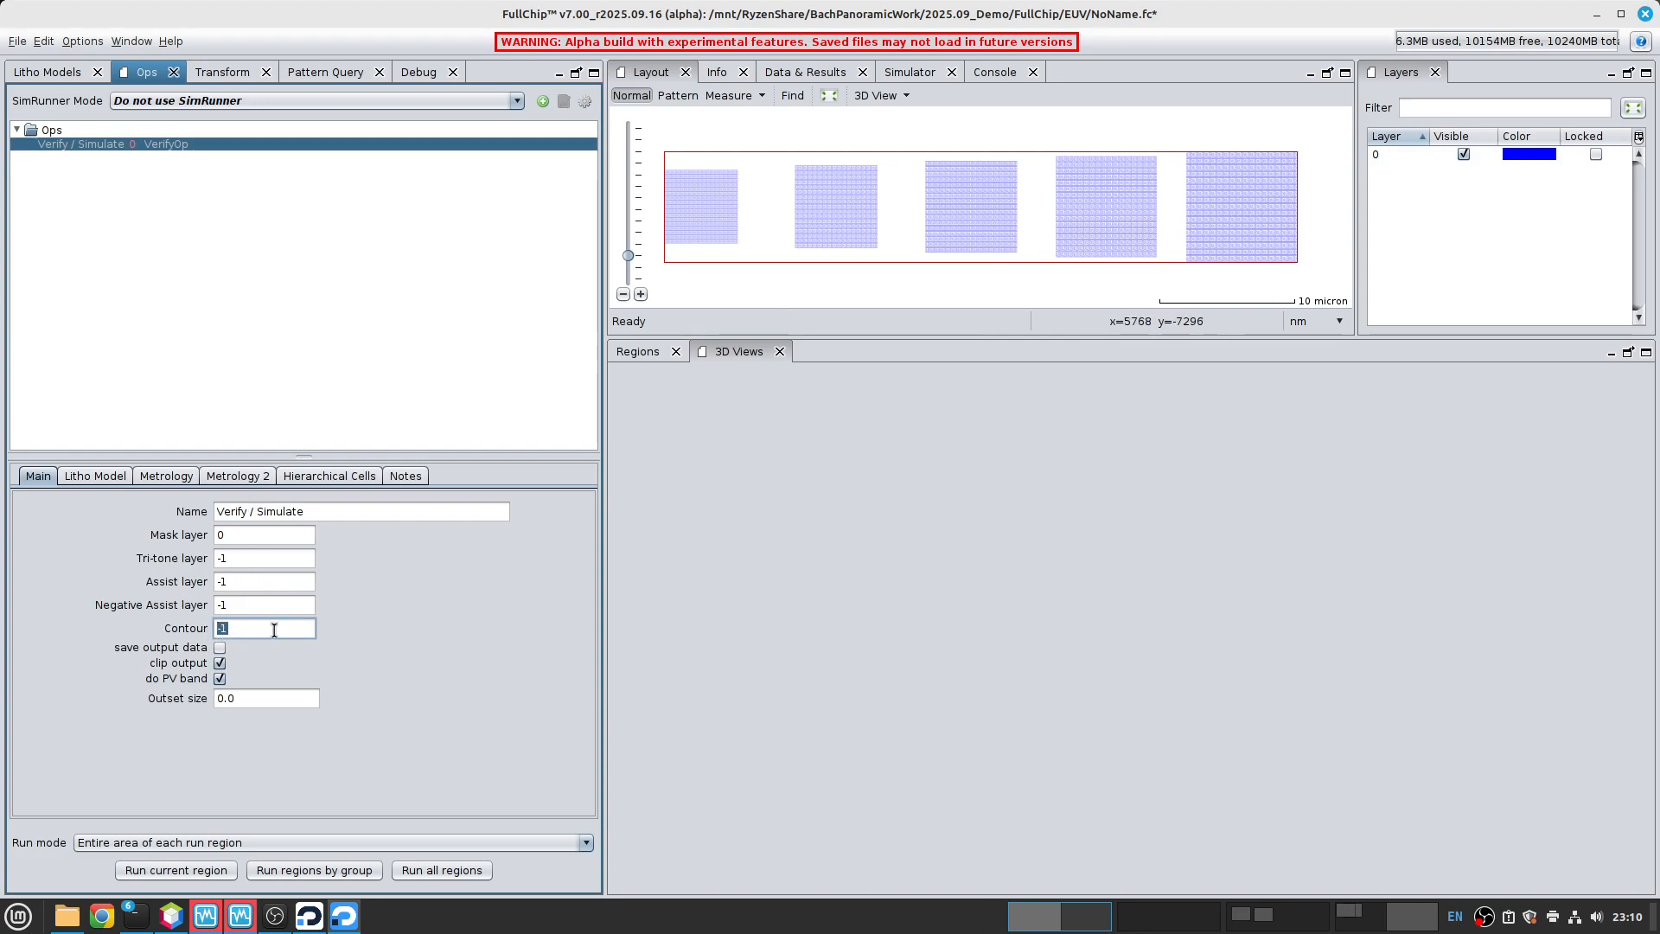
text(0/10)
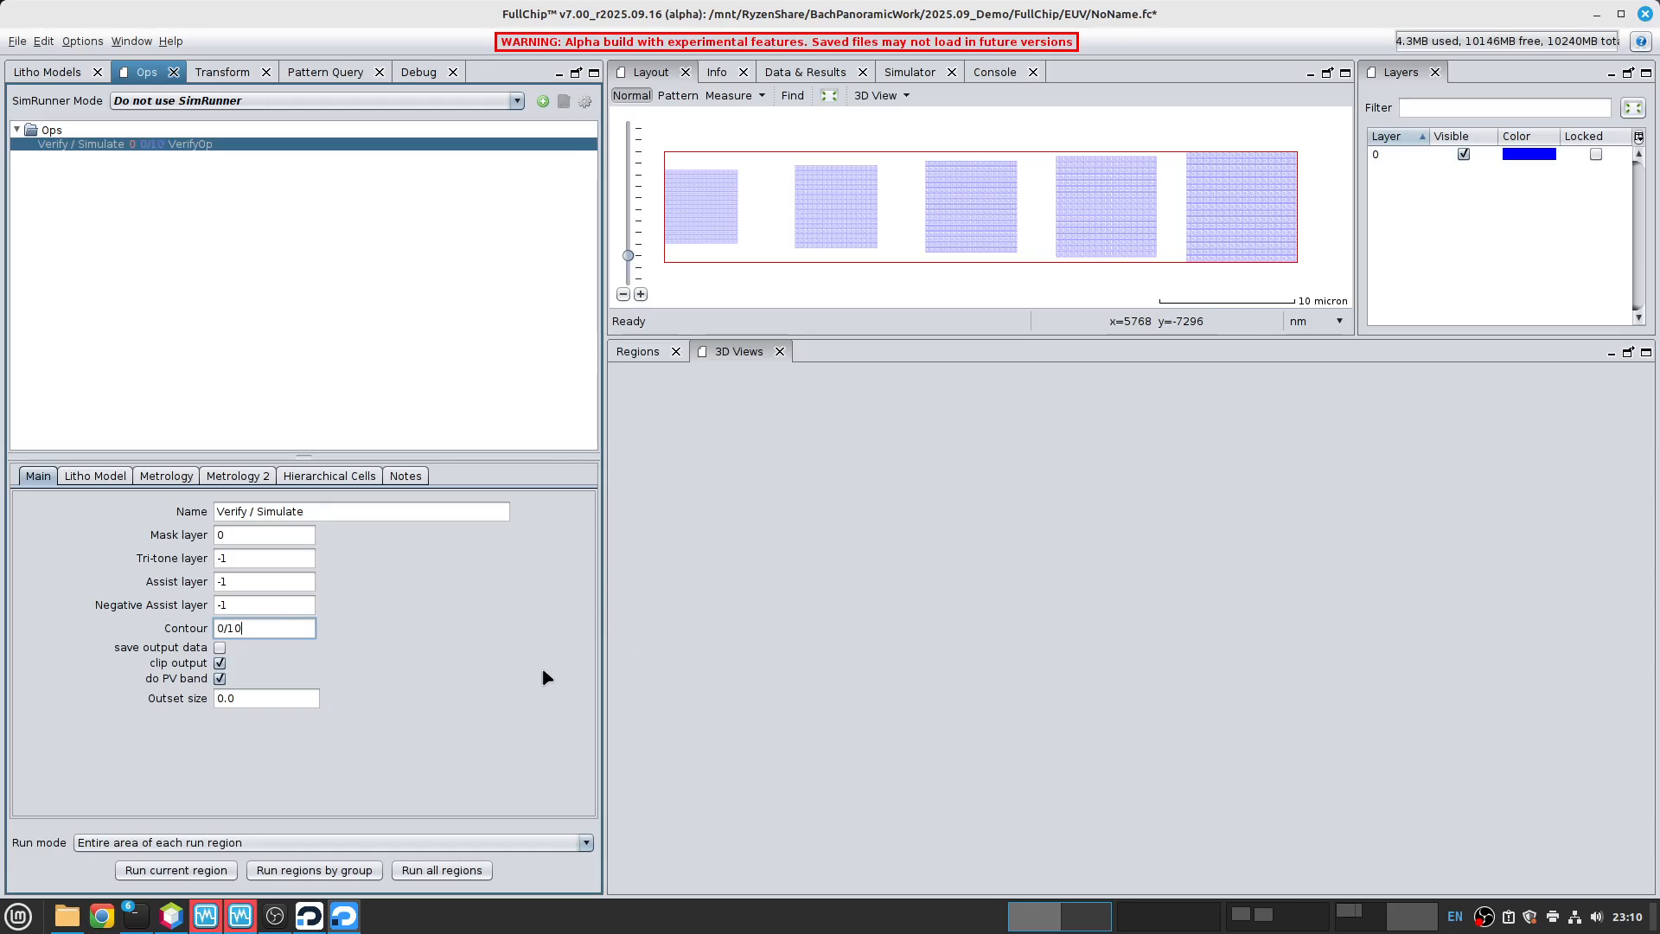
click(220, 678)
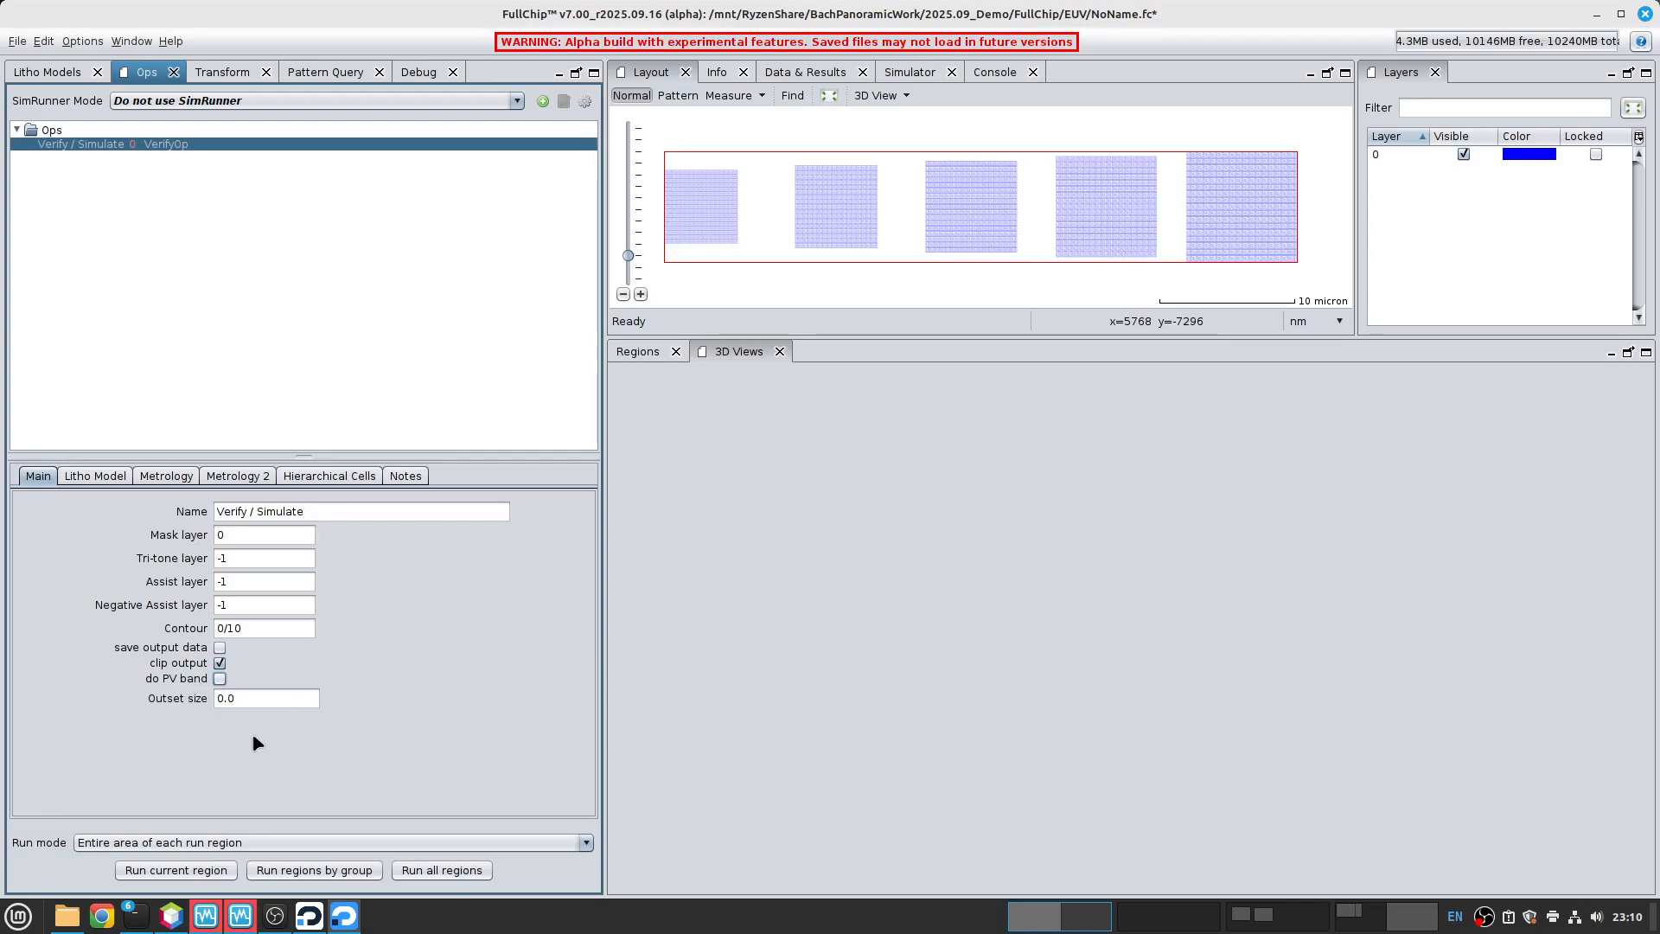
mouse_move(252, 698)
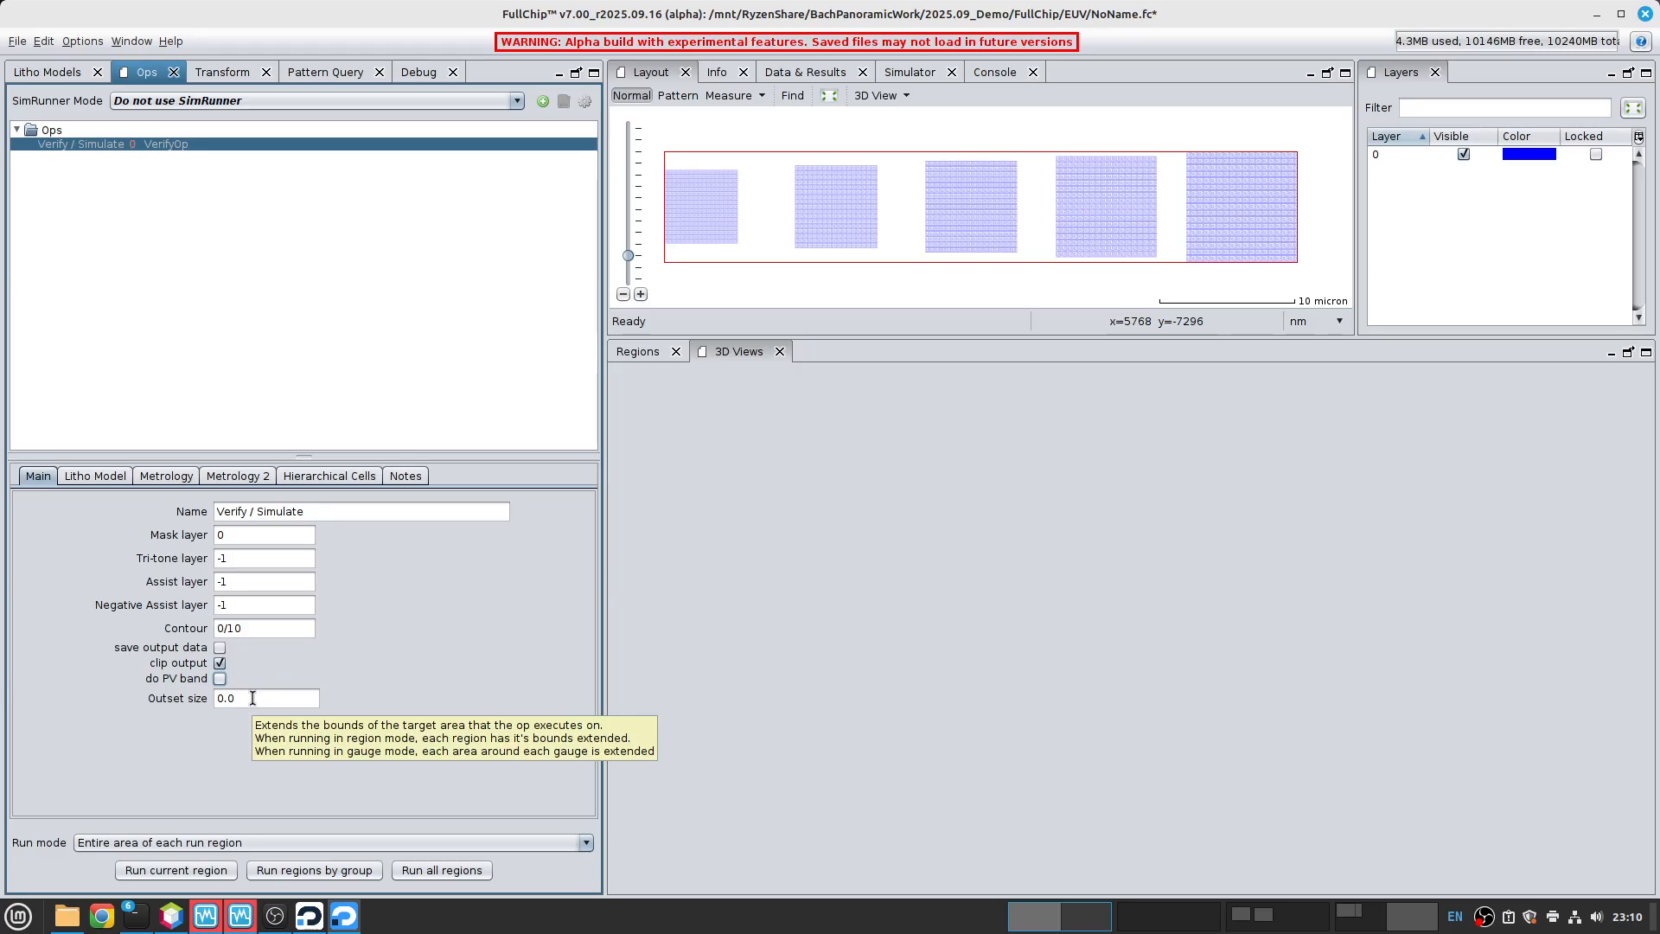
- Assign Litho Model to the Verify / Simulate operation and check that model's settings
click(102, 478)
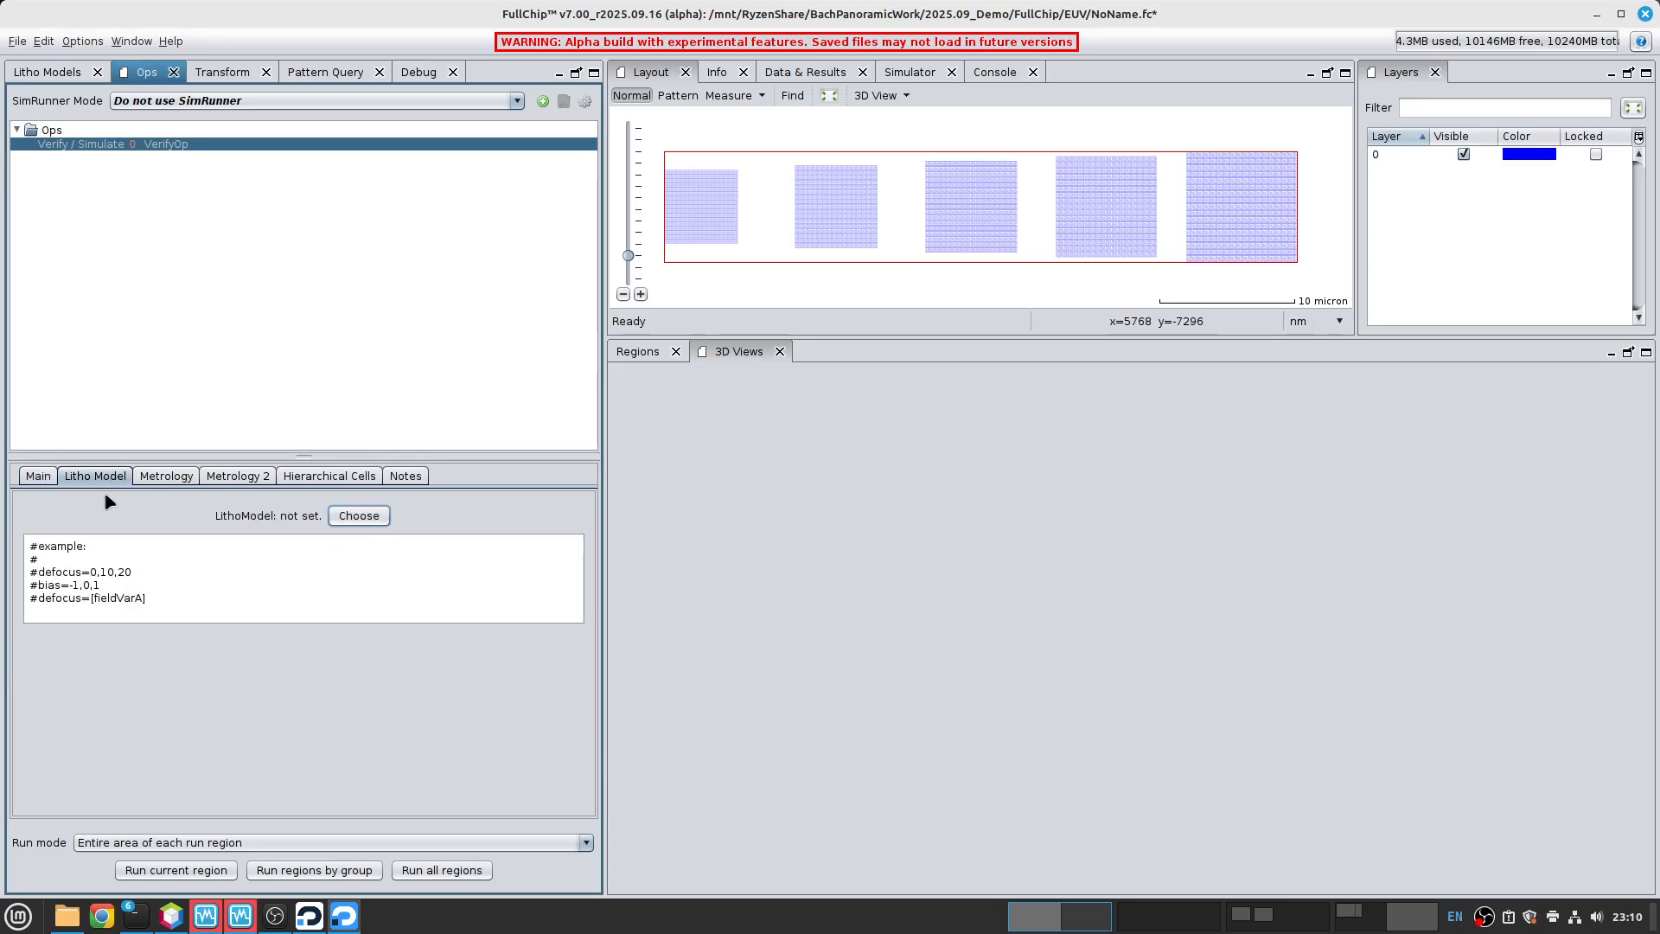
click(354, 517)
click(346, 513)
click(337, 539)
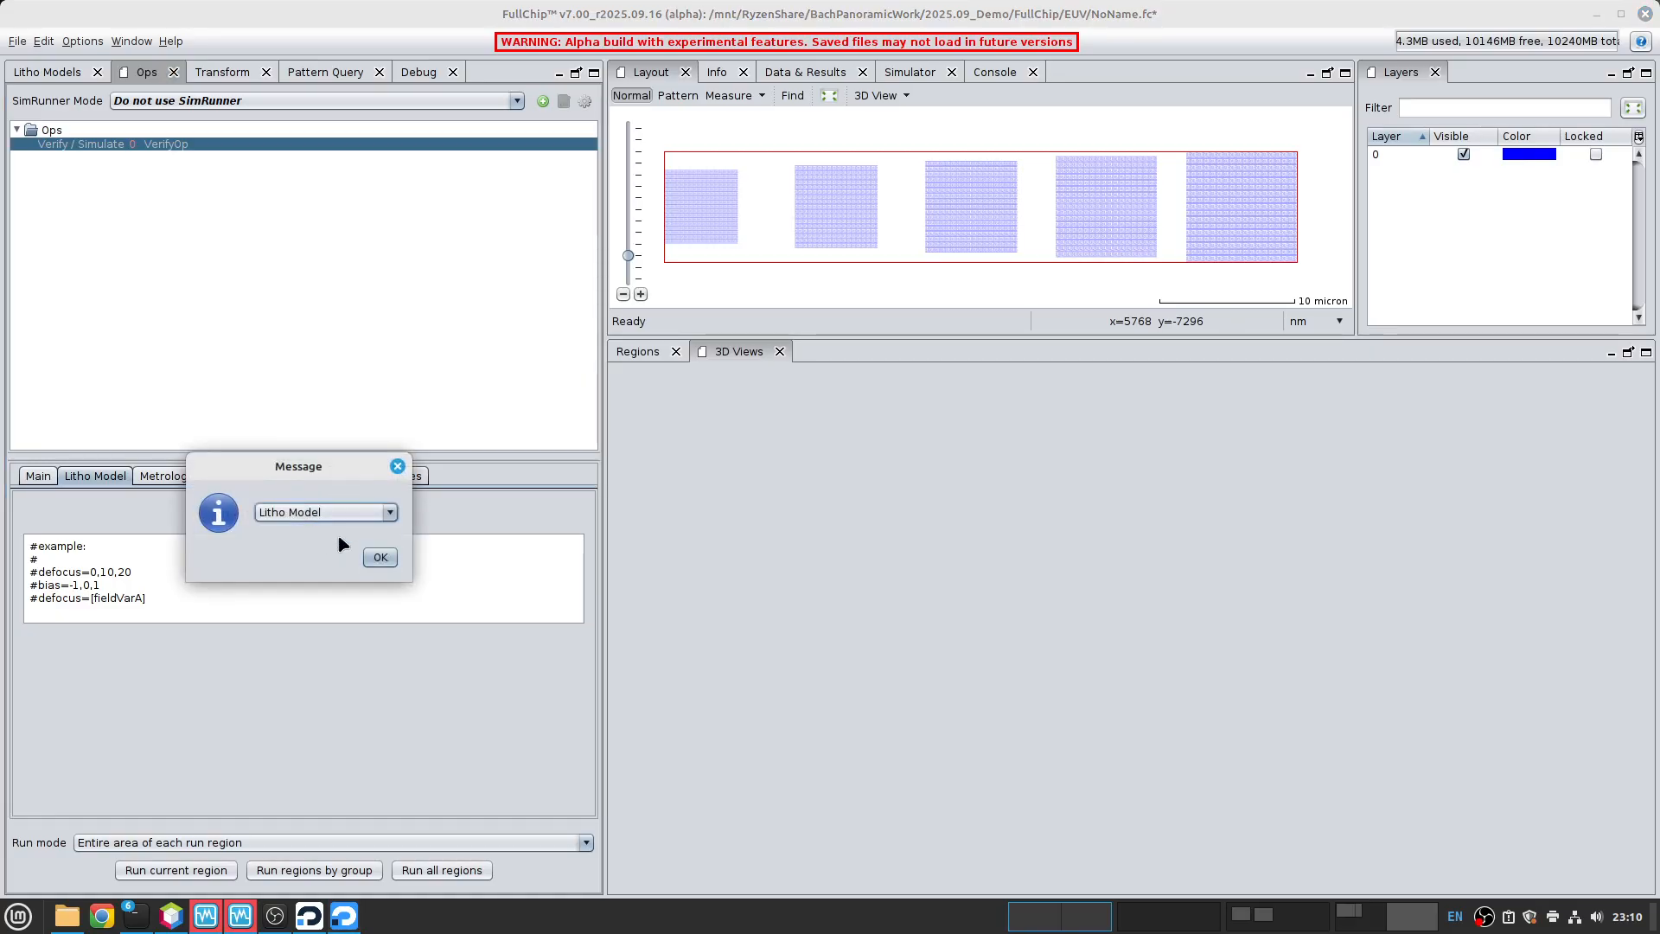
click(382, 557)
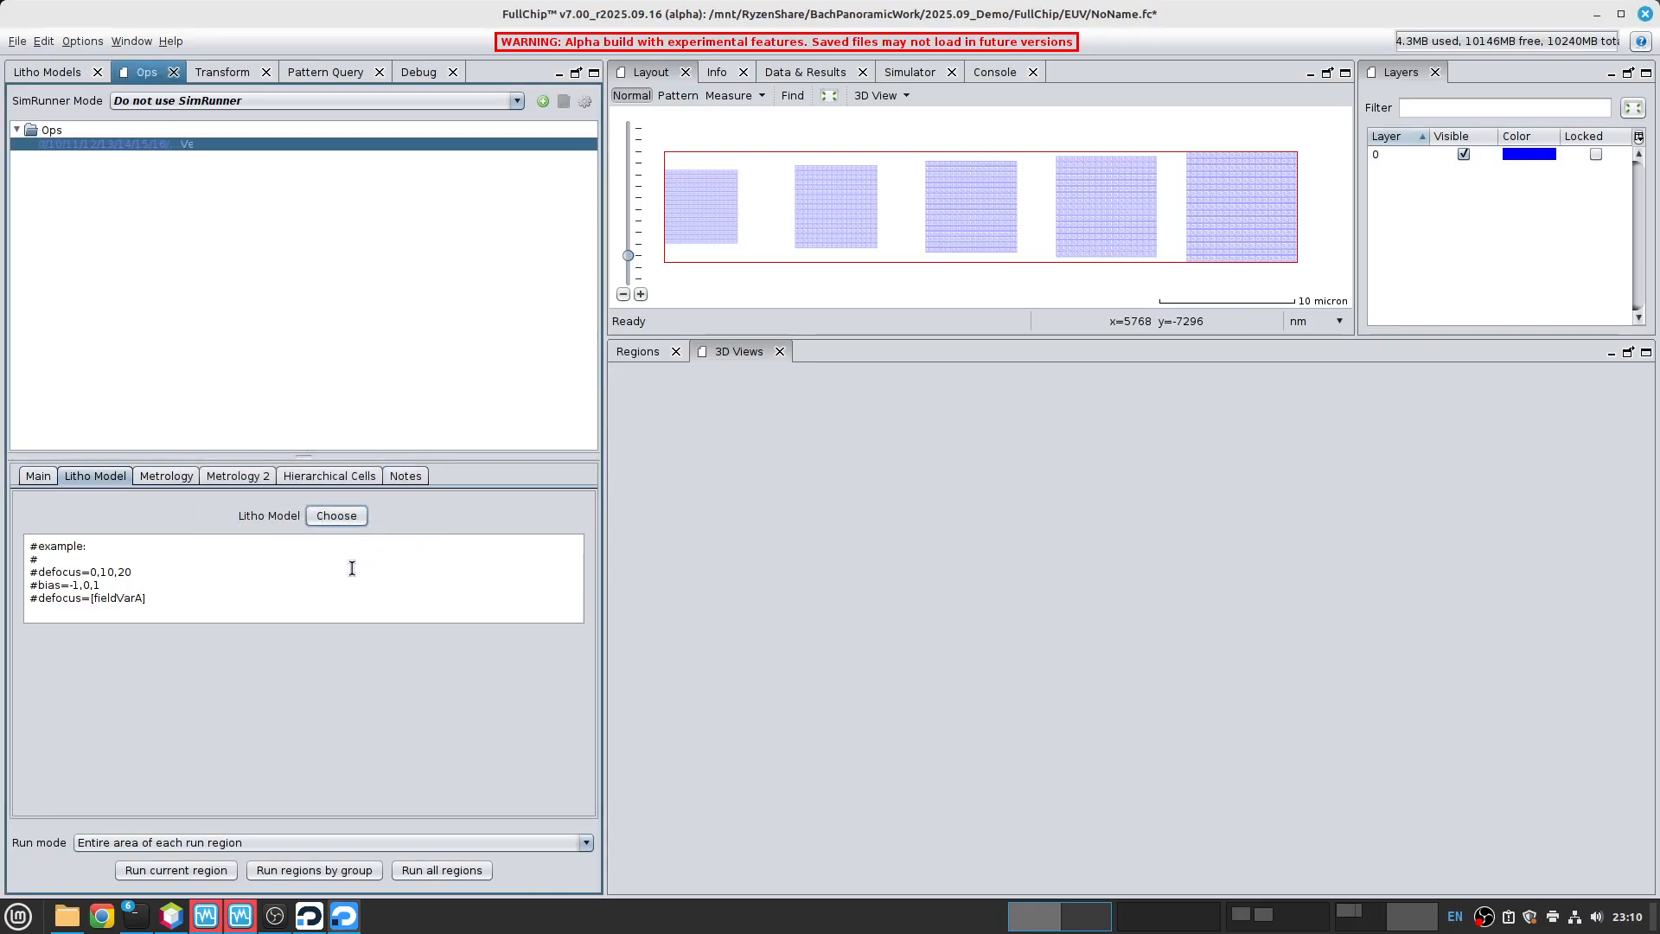
click(34, 80)
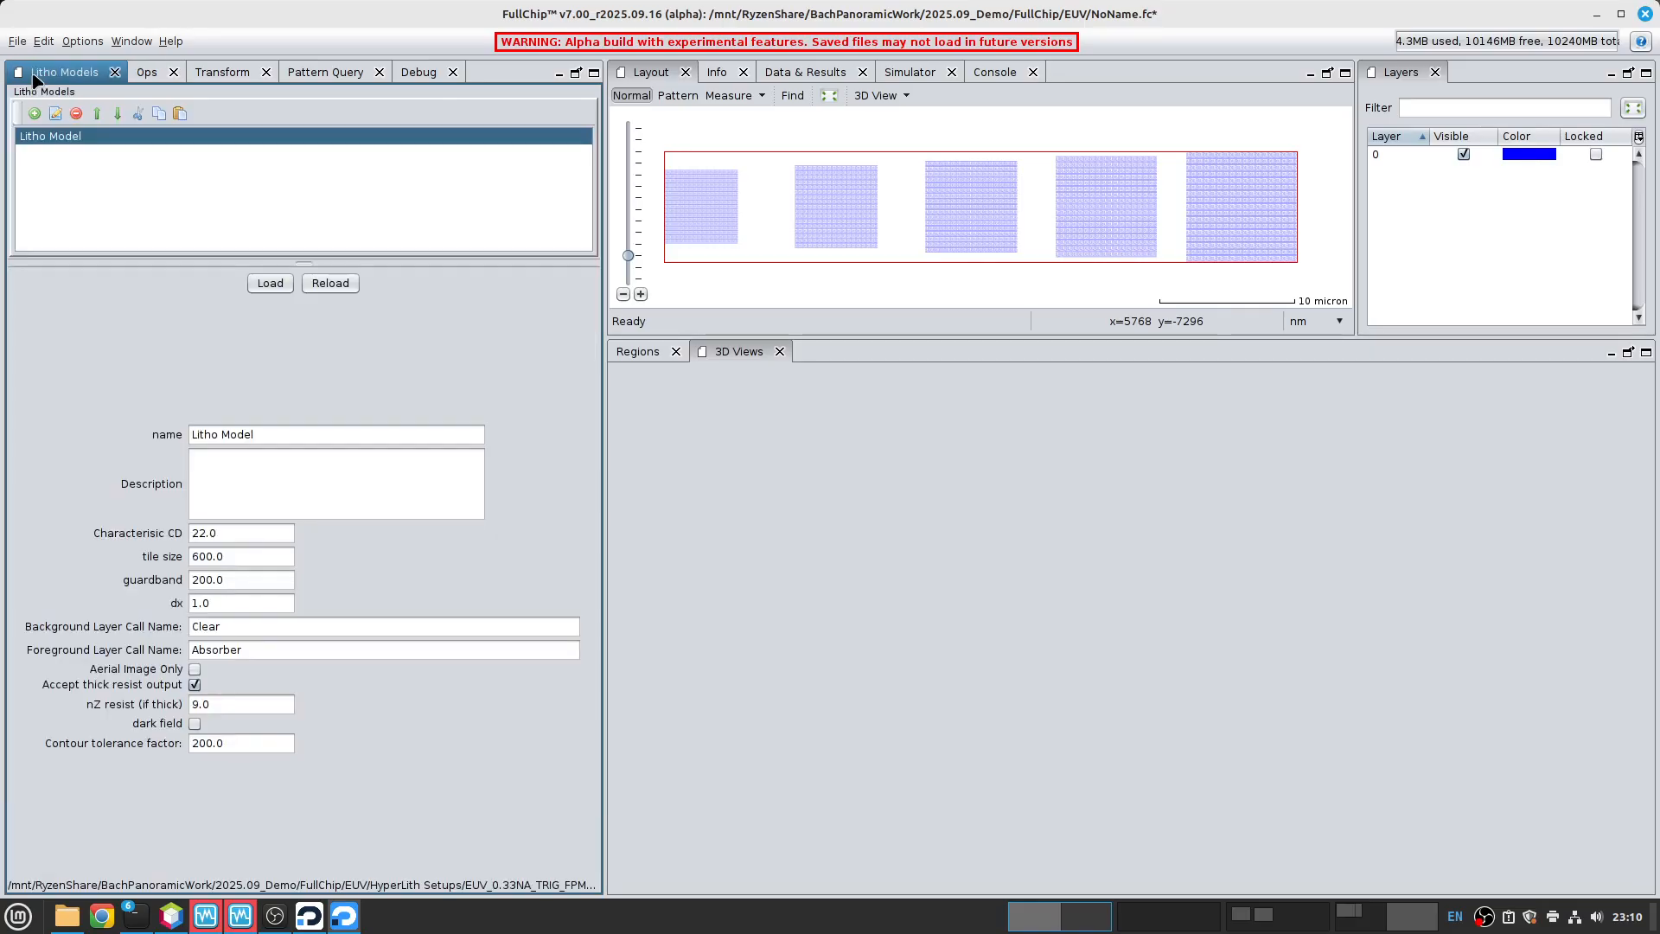
click(143, 73)
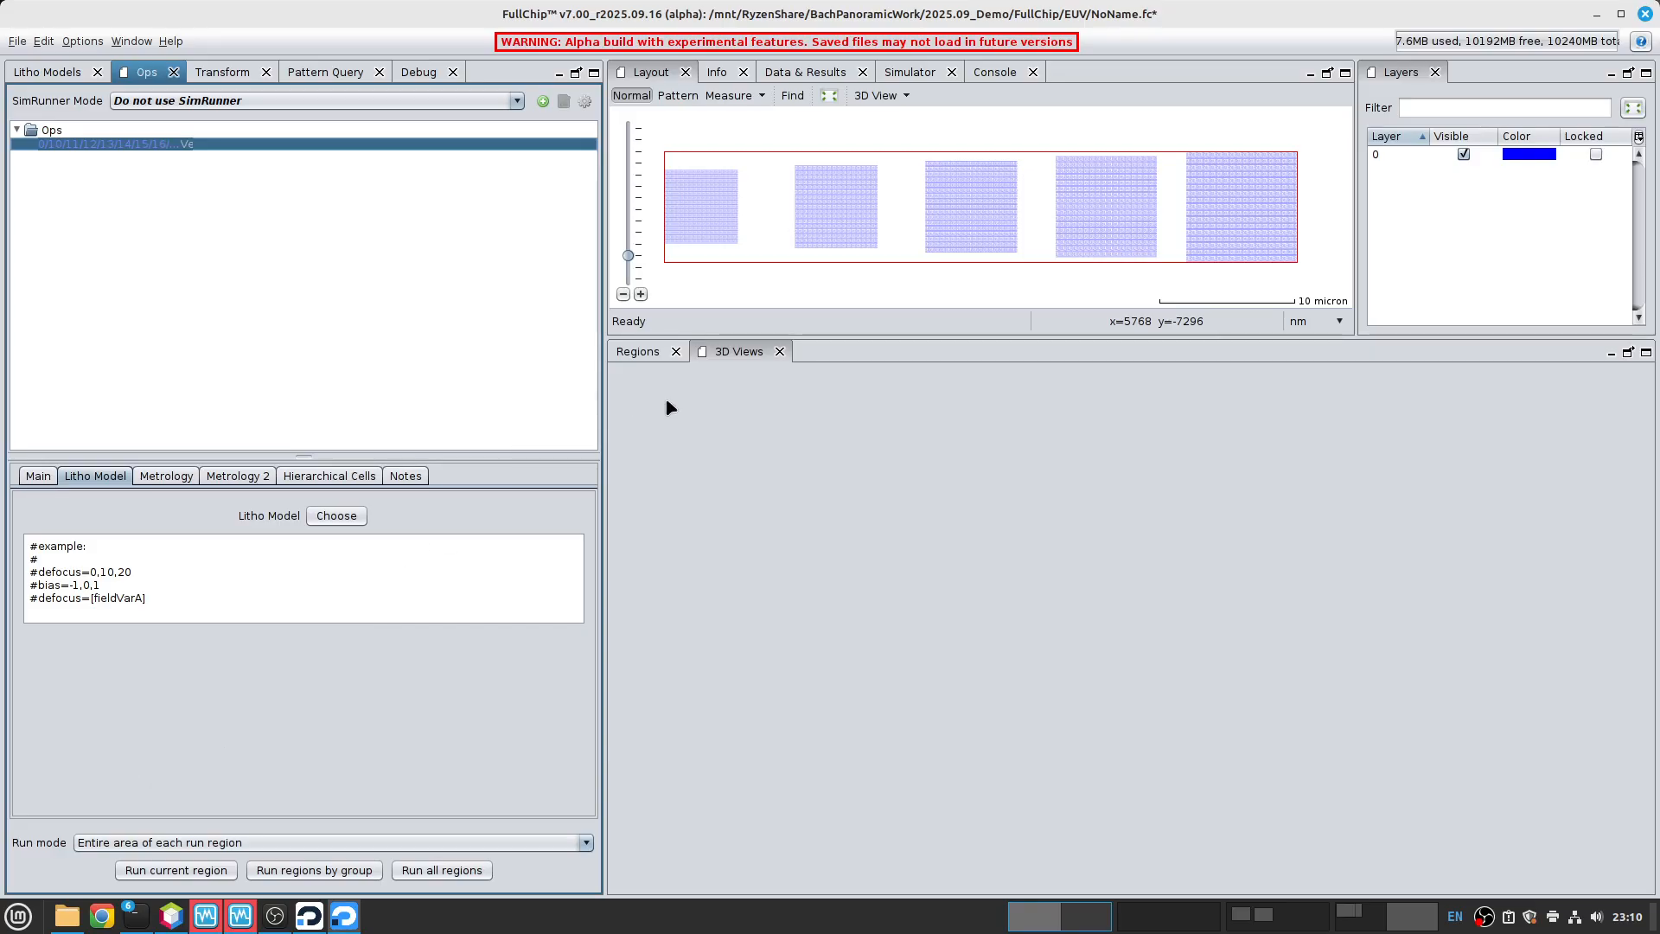
- Add a region of about 3,436 by 932 nm around the fourth pattern block's lower-right corner and make it active
click(988, 211)
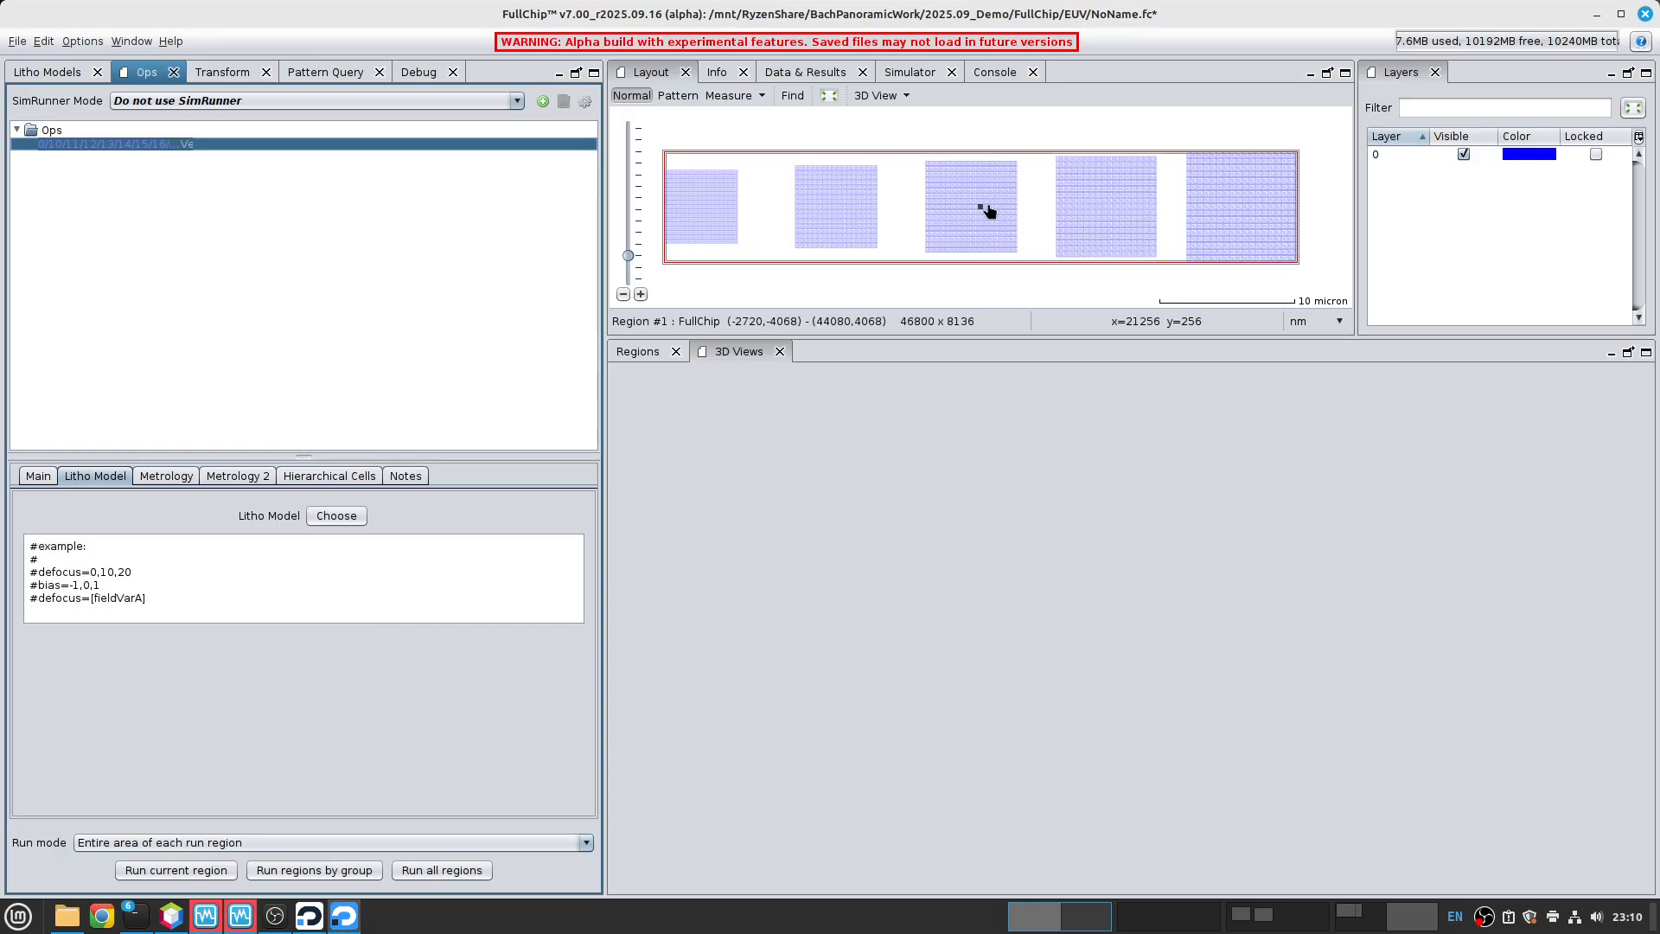
click(647, 355)
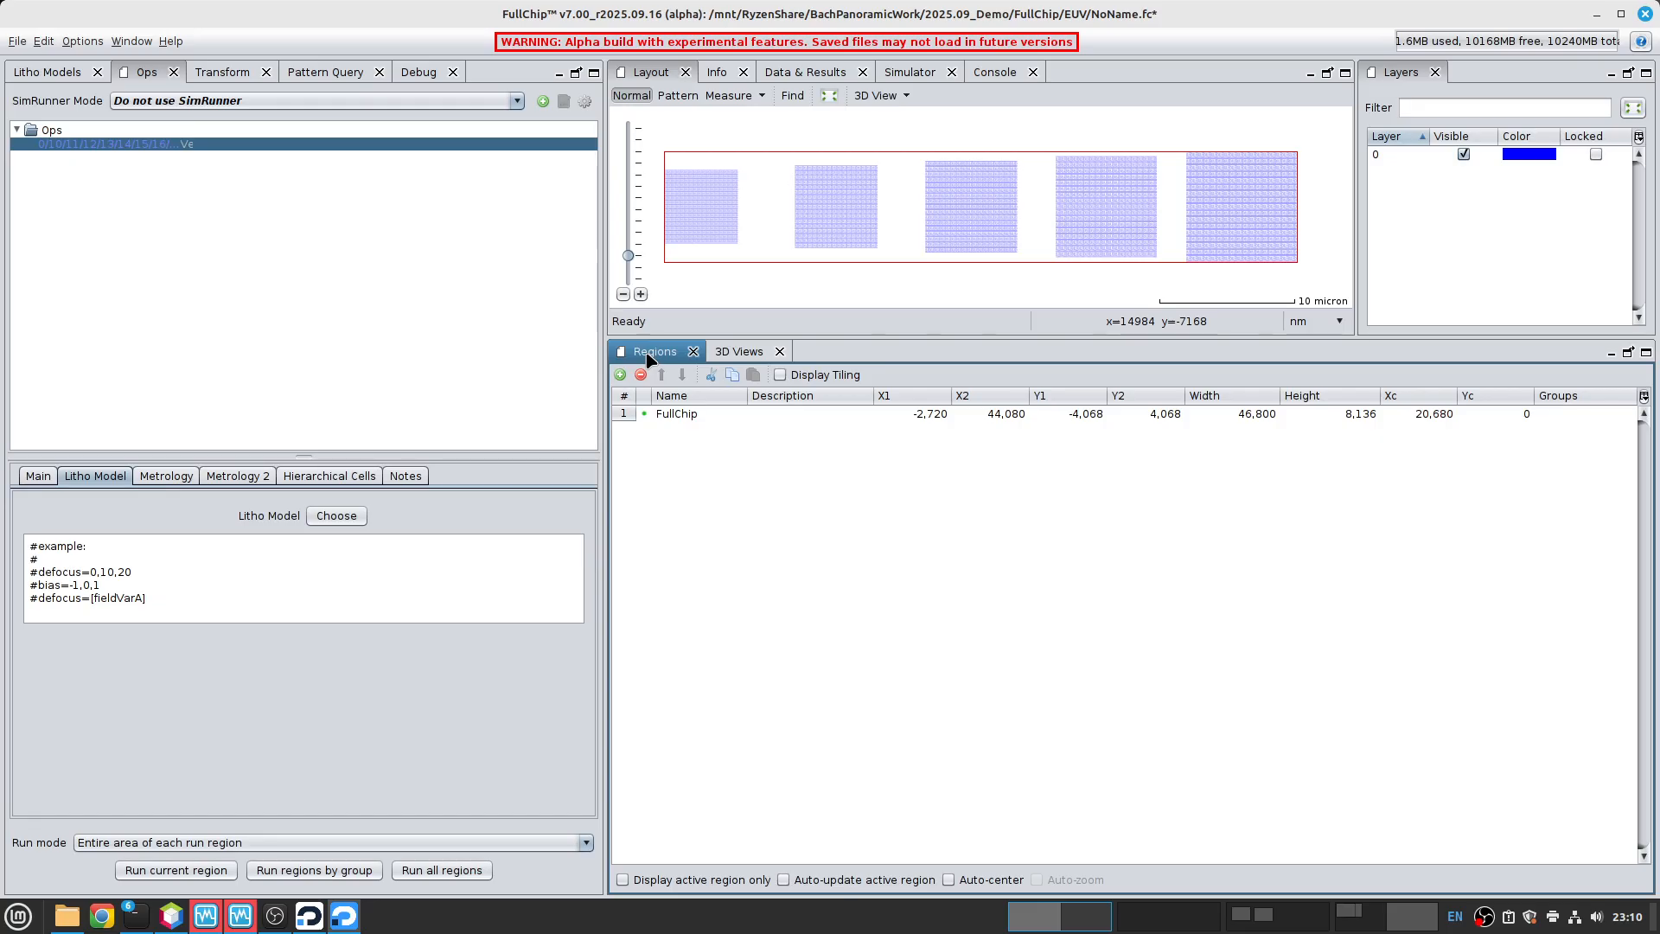
click(678, 413)
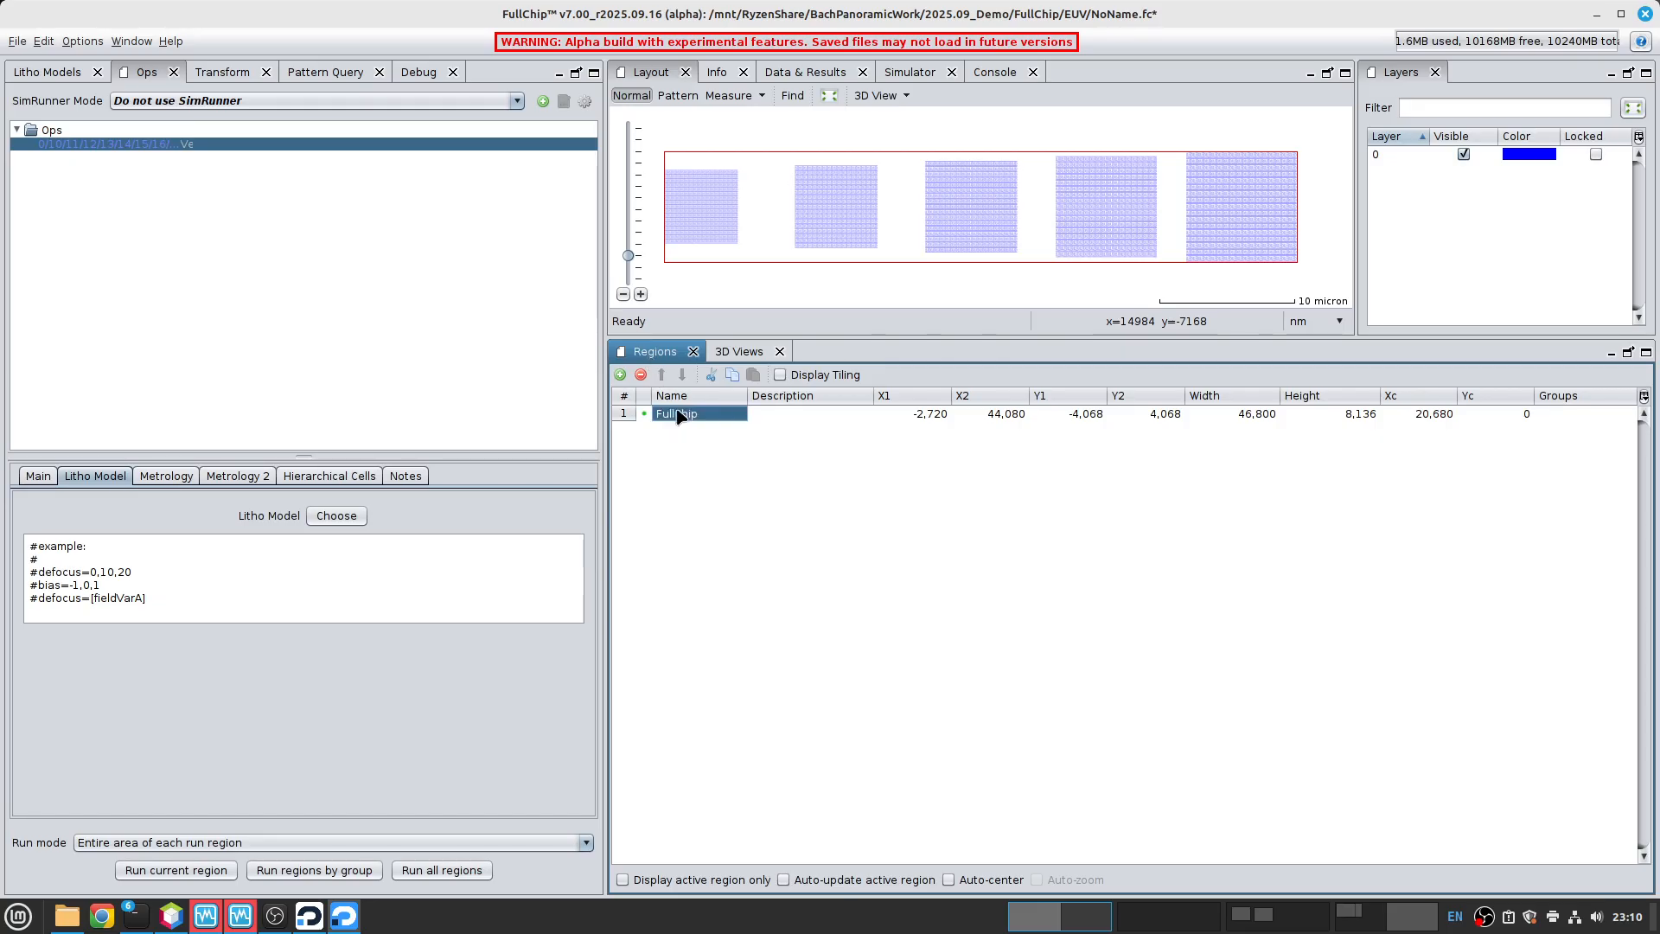
drag(1183, 269, 959, 191)
scroll(1096, 255, up, 6)
click(620, 374)
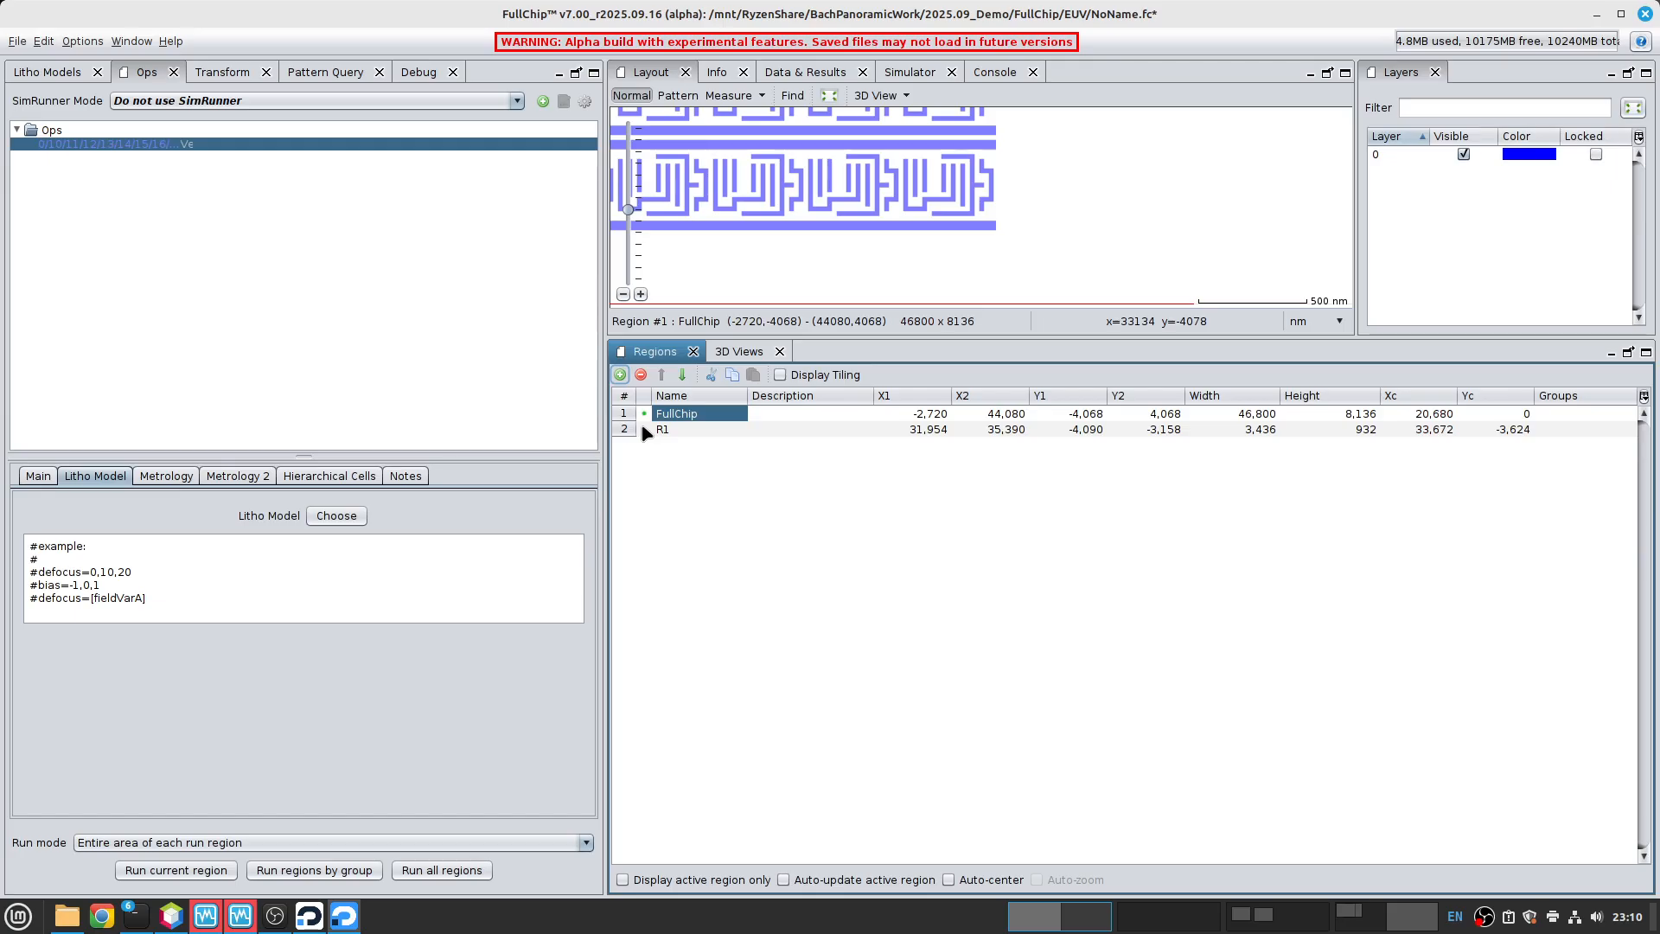
scroll(815, 253, down, 3)
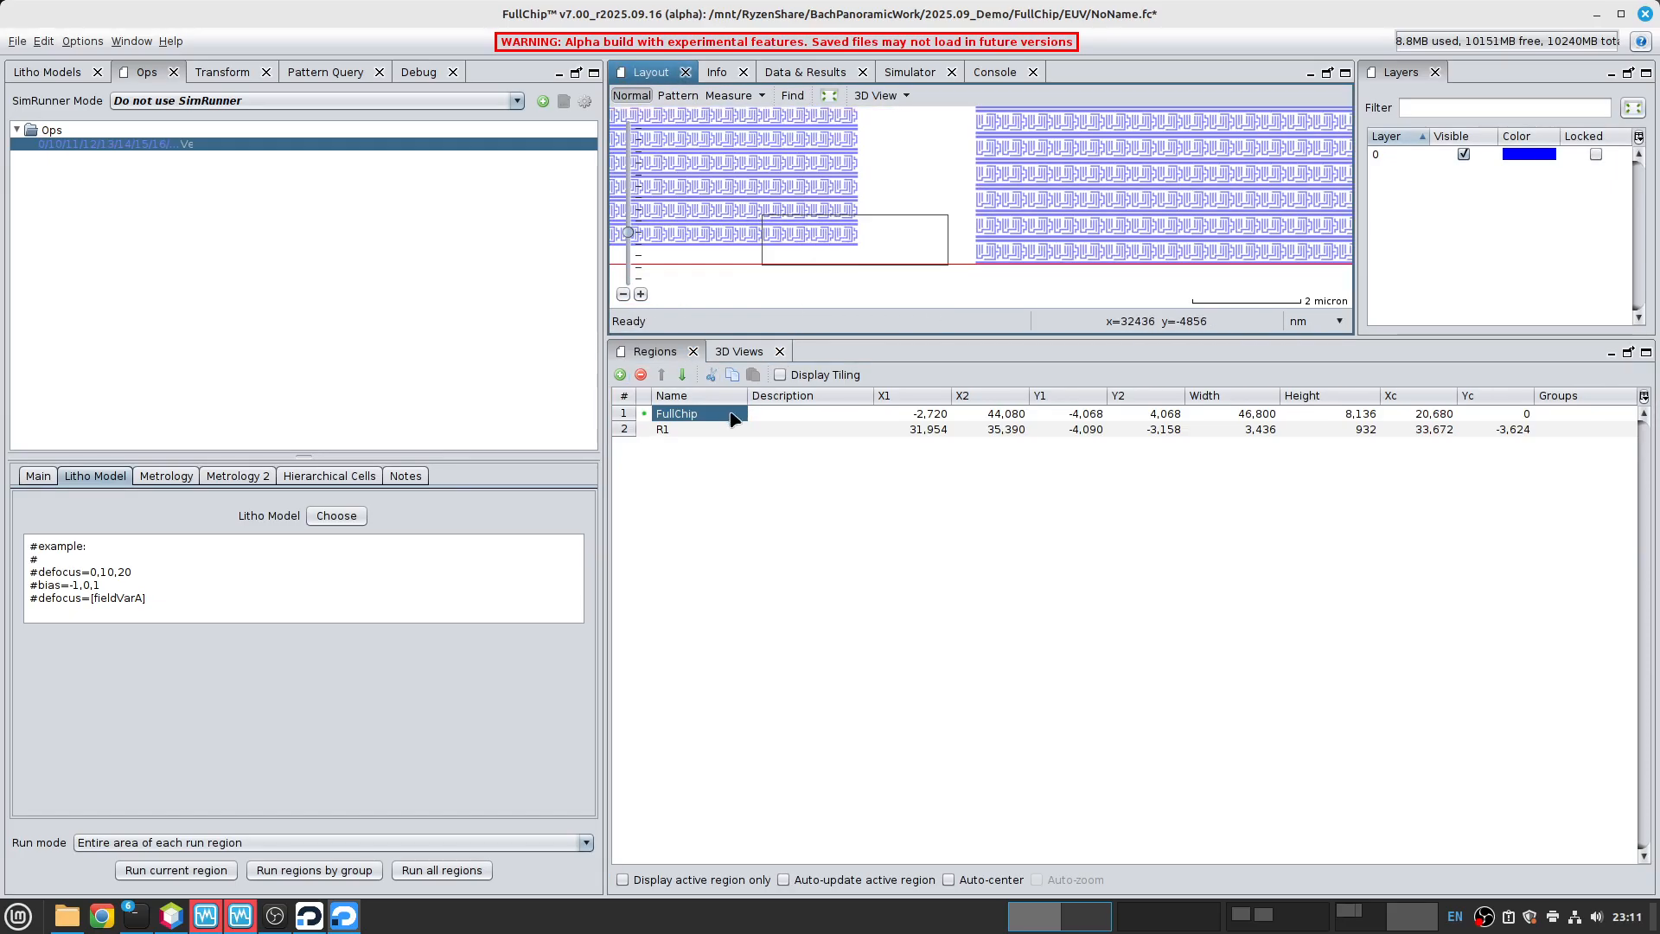
double_click(644, 429)
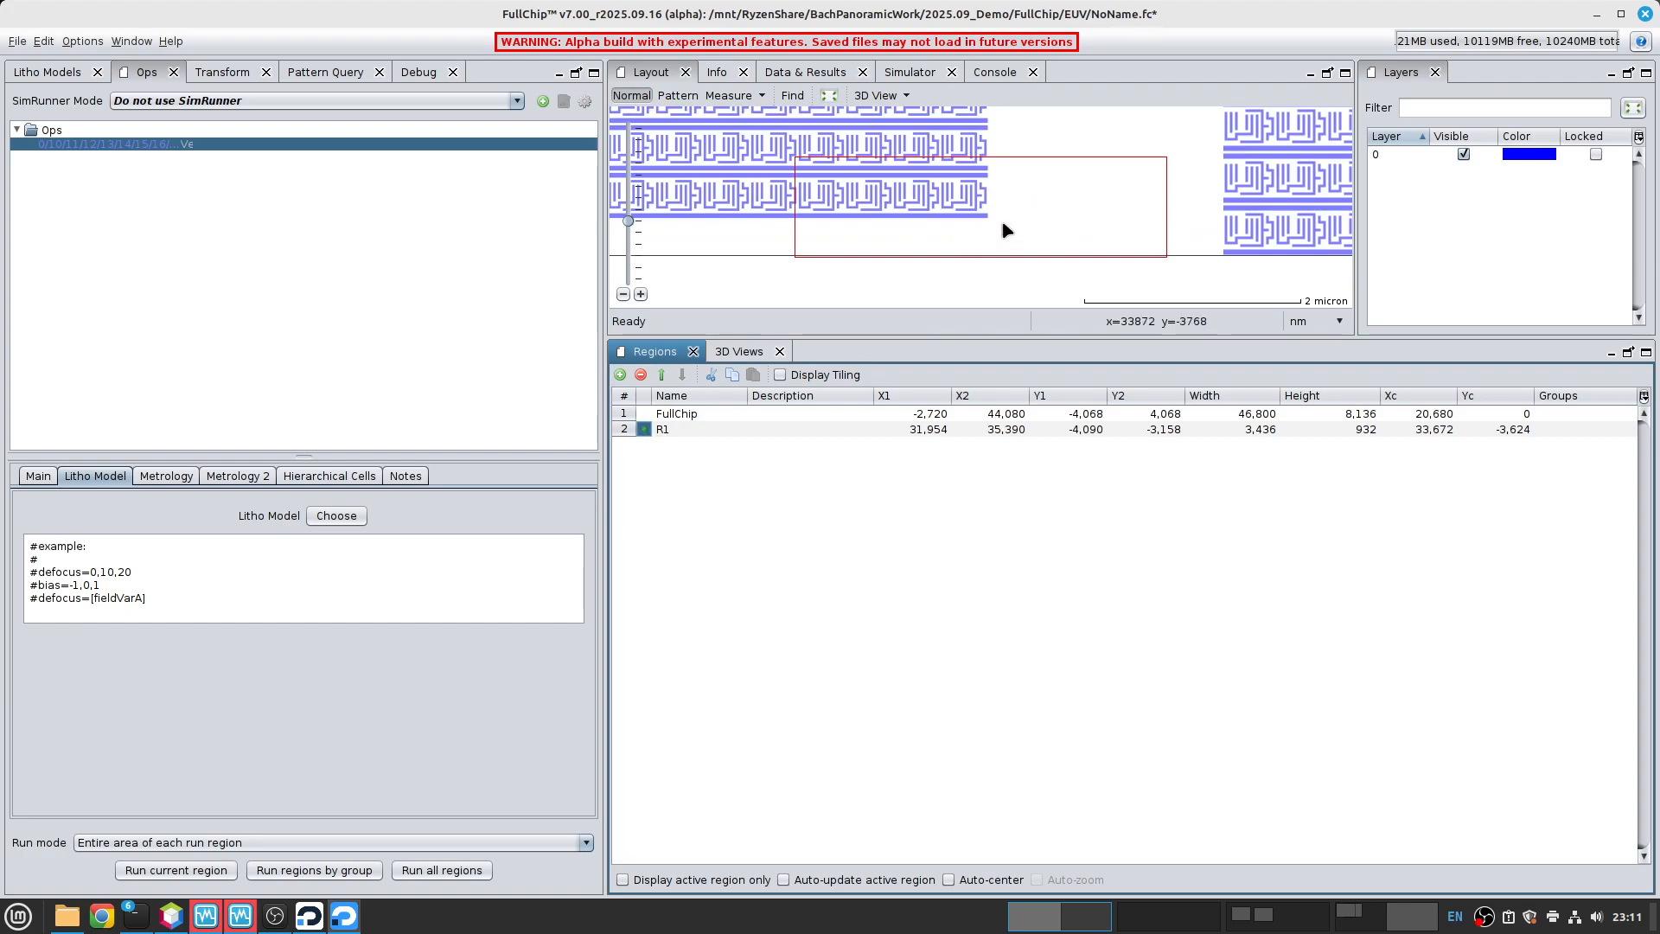
- Shrink region R1 towards the block's corner and set its width and height to 400 nm
drag(1167, 156, 935, 166)
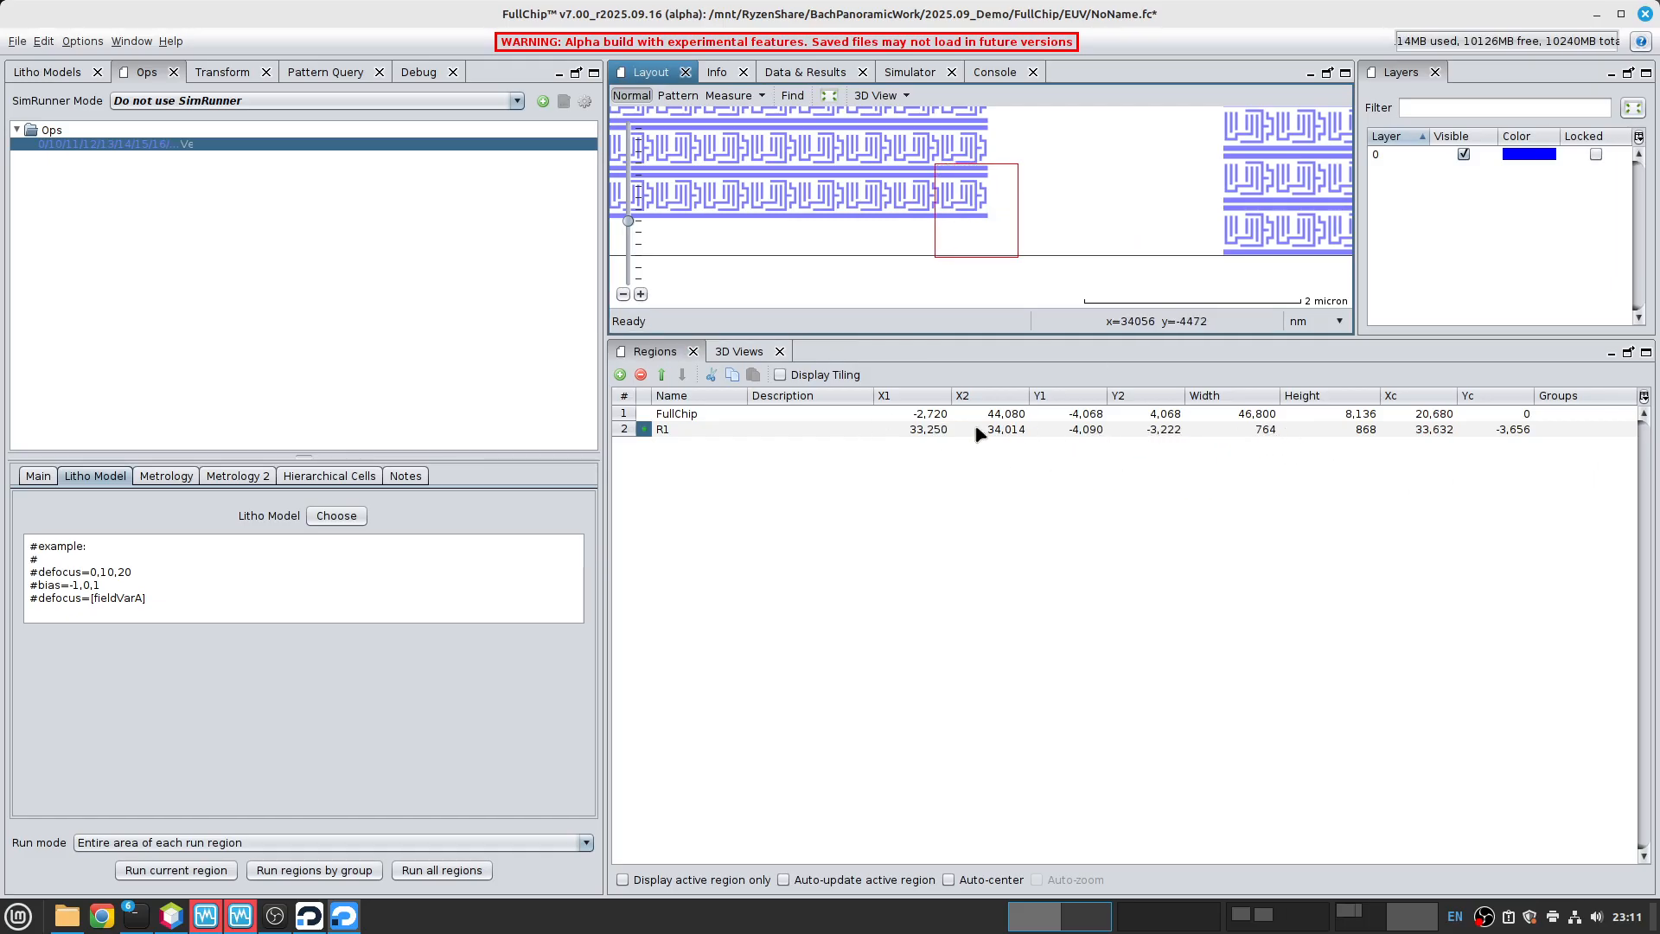
double_click(1249, 428)
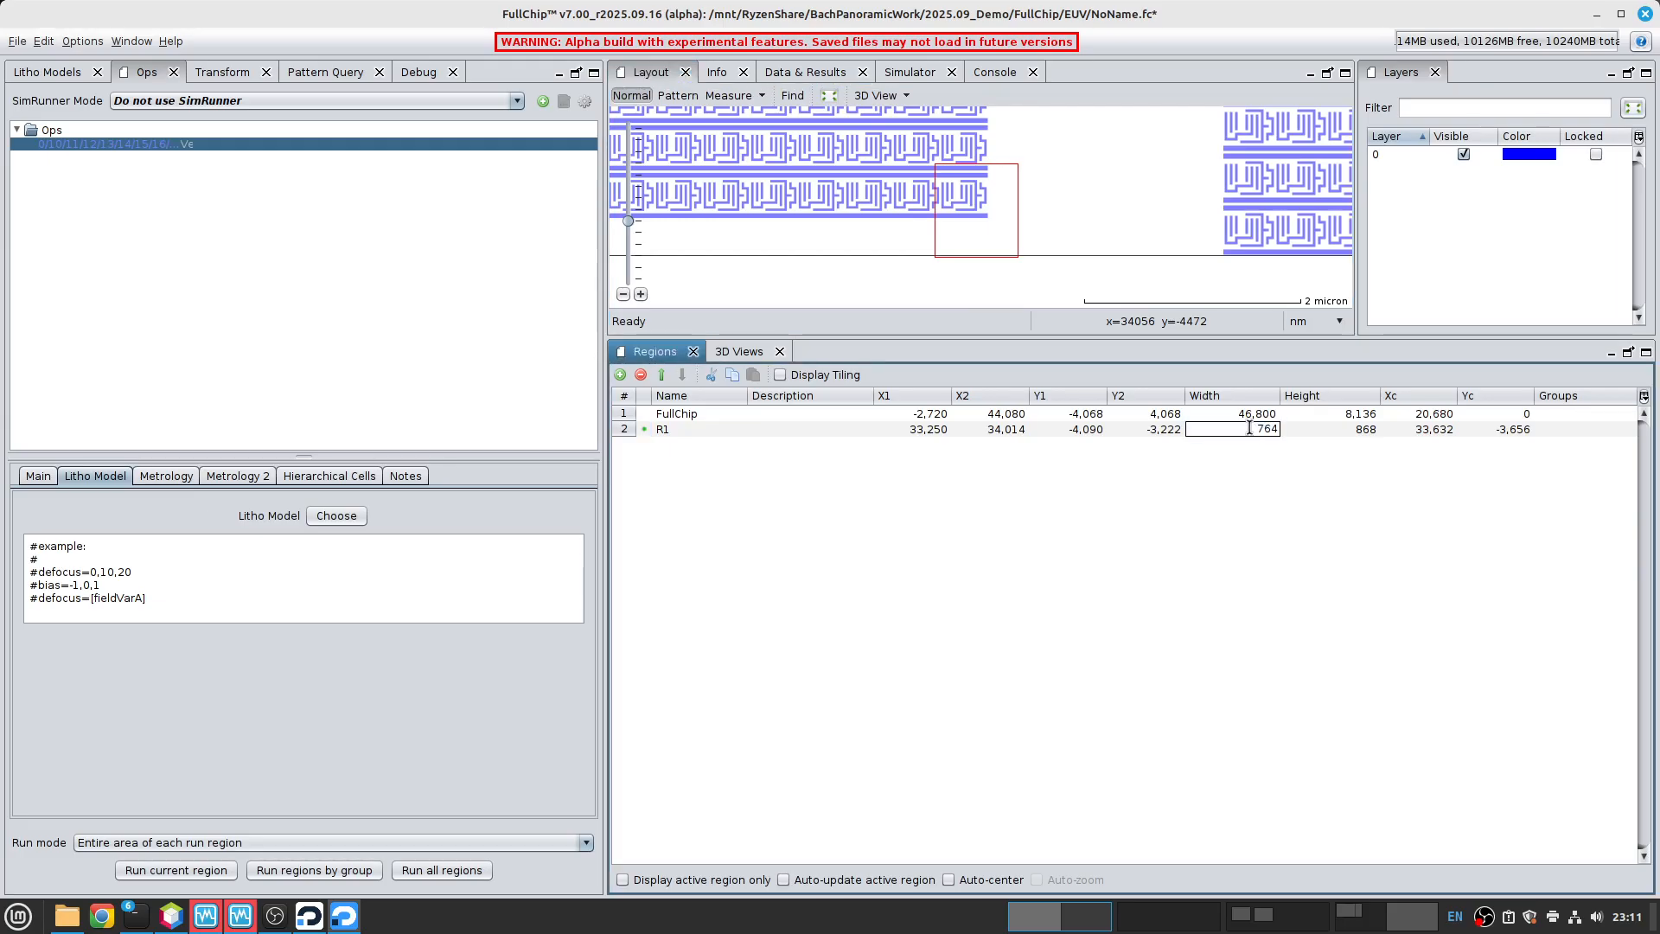
key(Return)
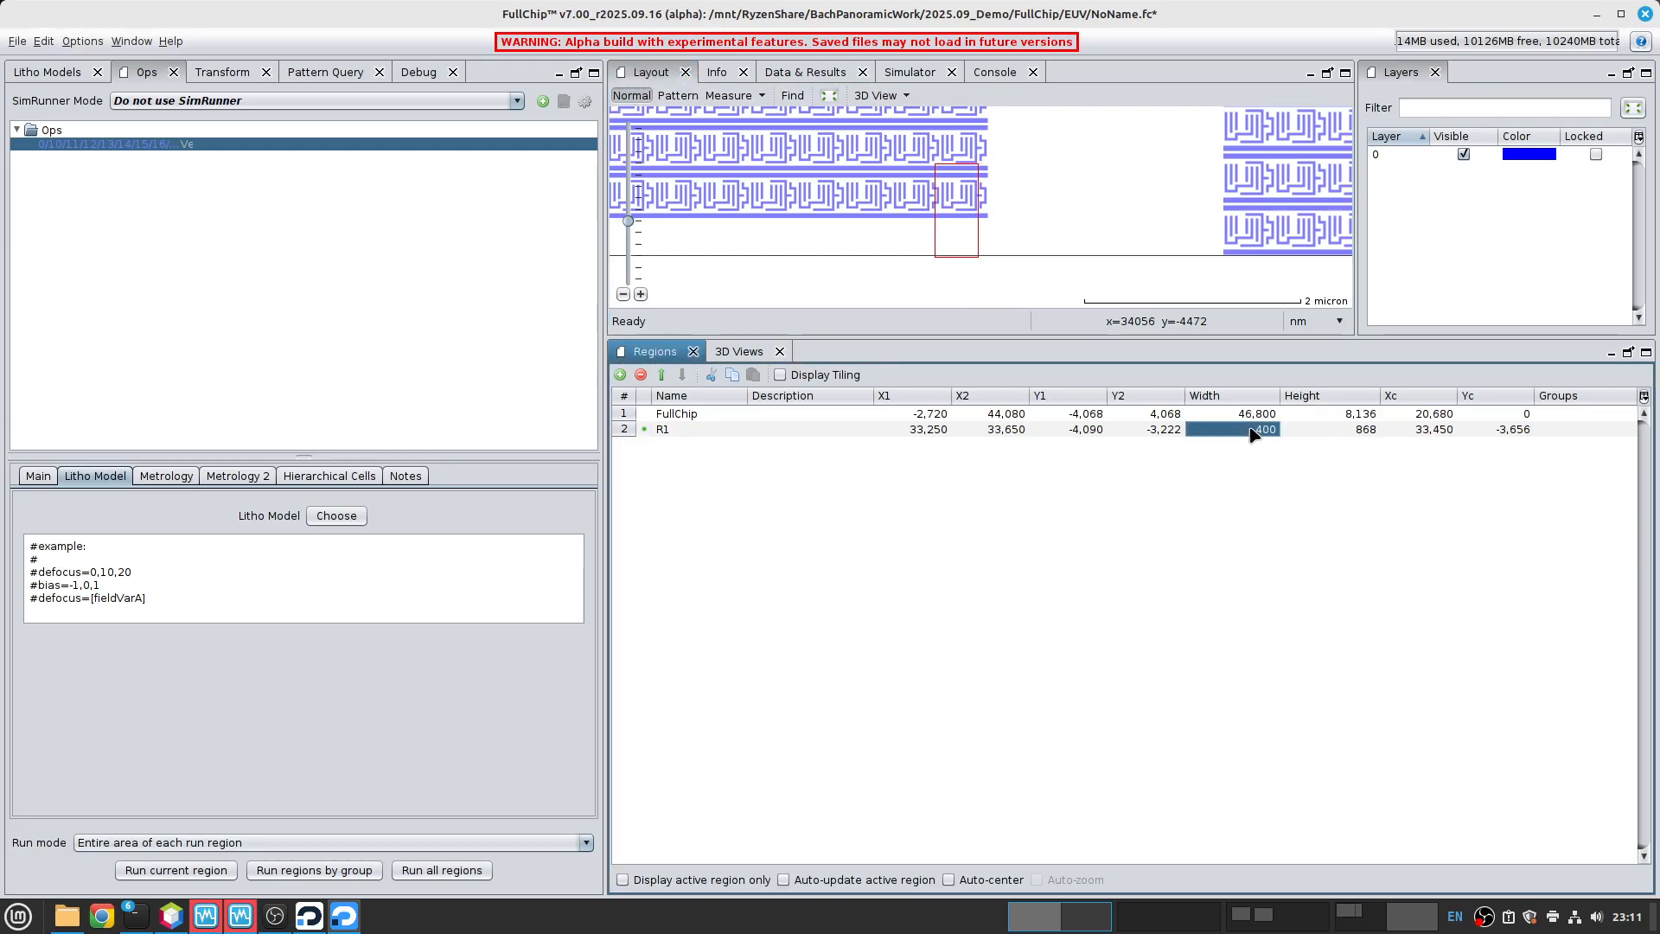
double_click(1343, 419)
click(1345, 429)
double_click(1345, 430)
key(Return)
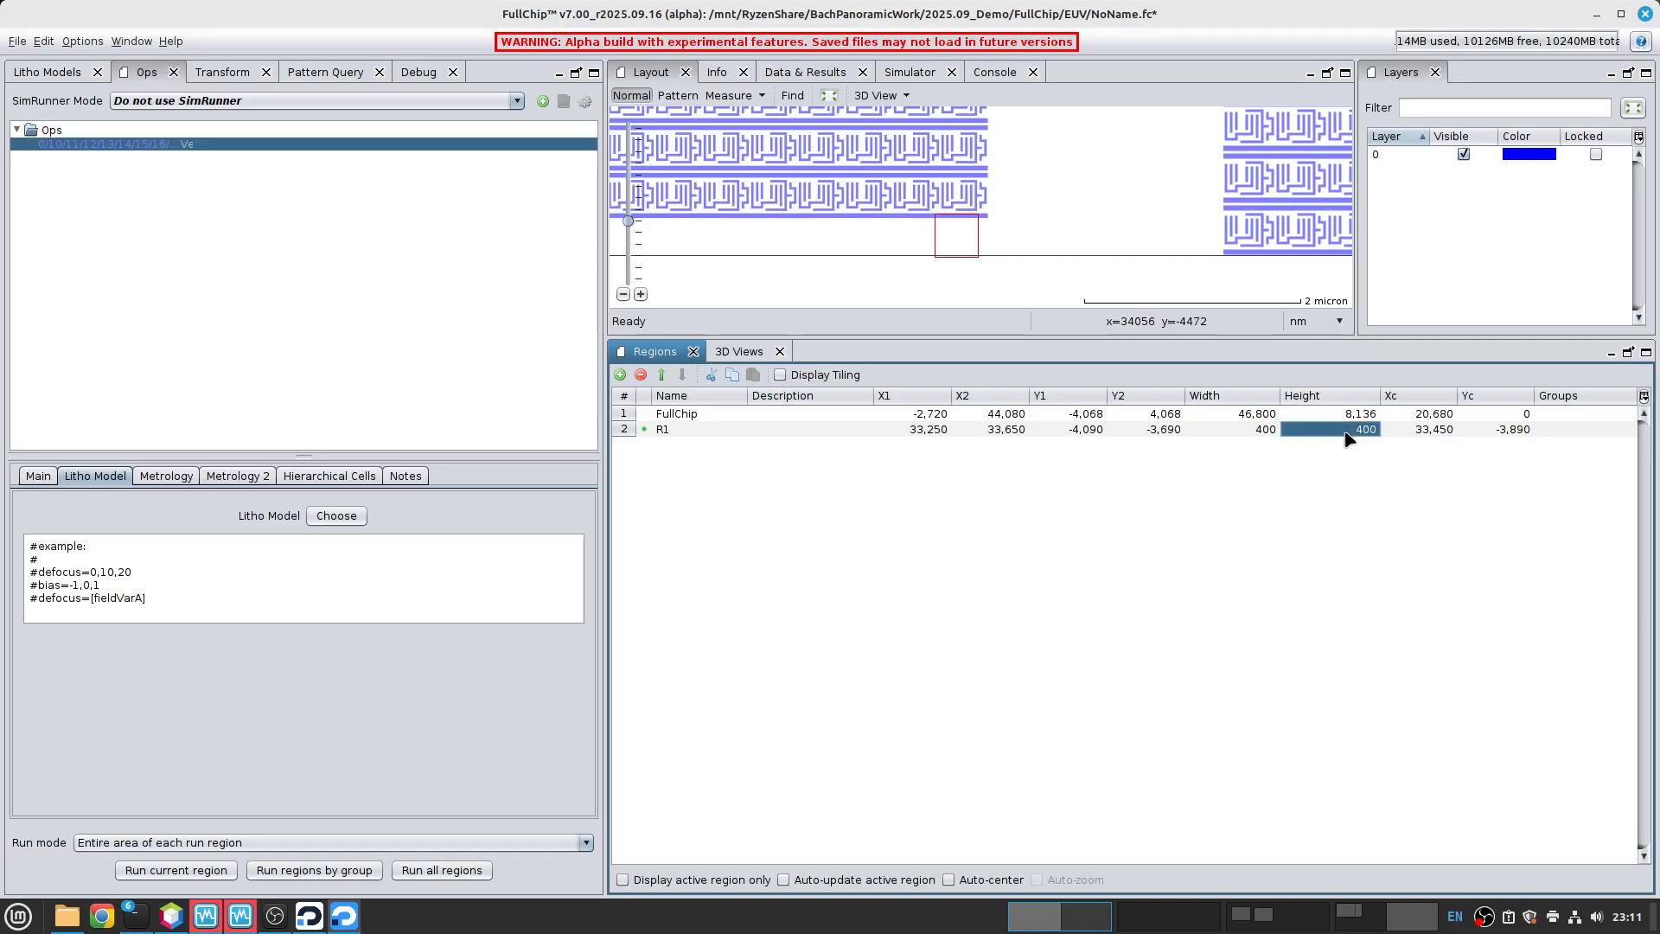
- Move region R1 over the fourth block's lower-right corner, centred at about x 33,642, y -3,650
drag(960, 243, 981, 217)
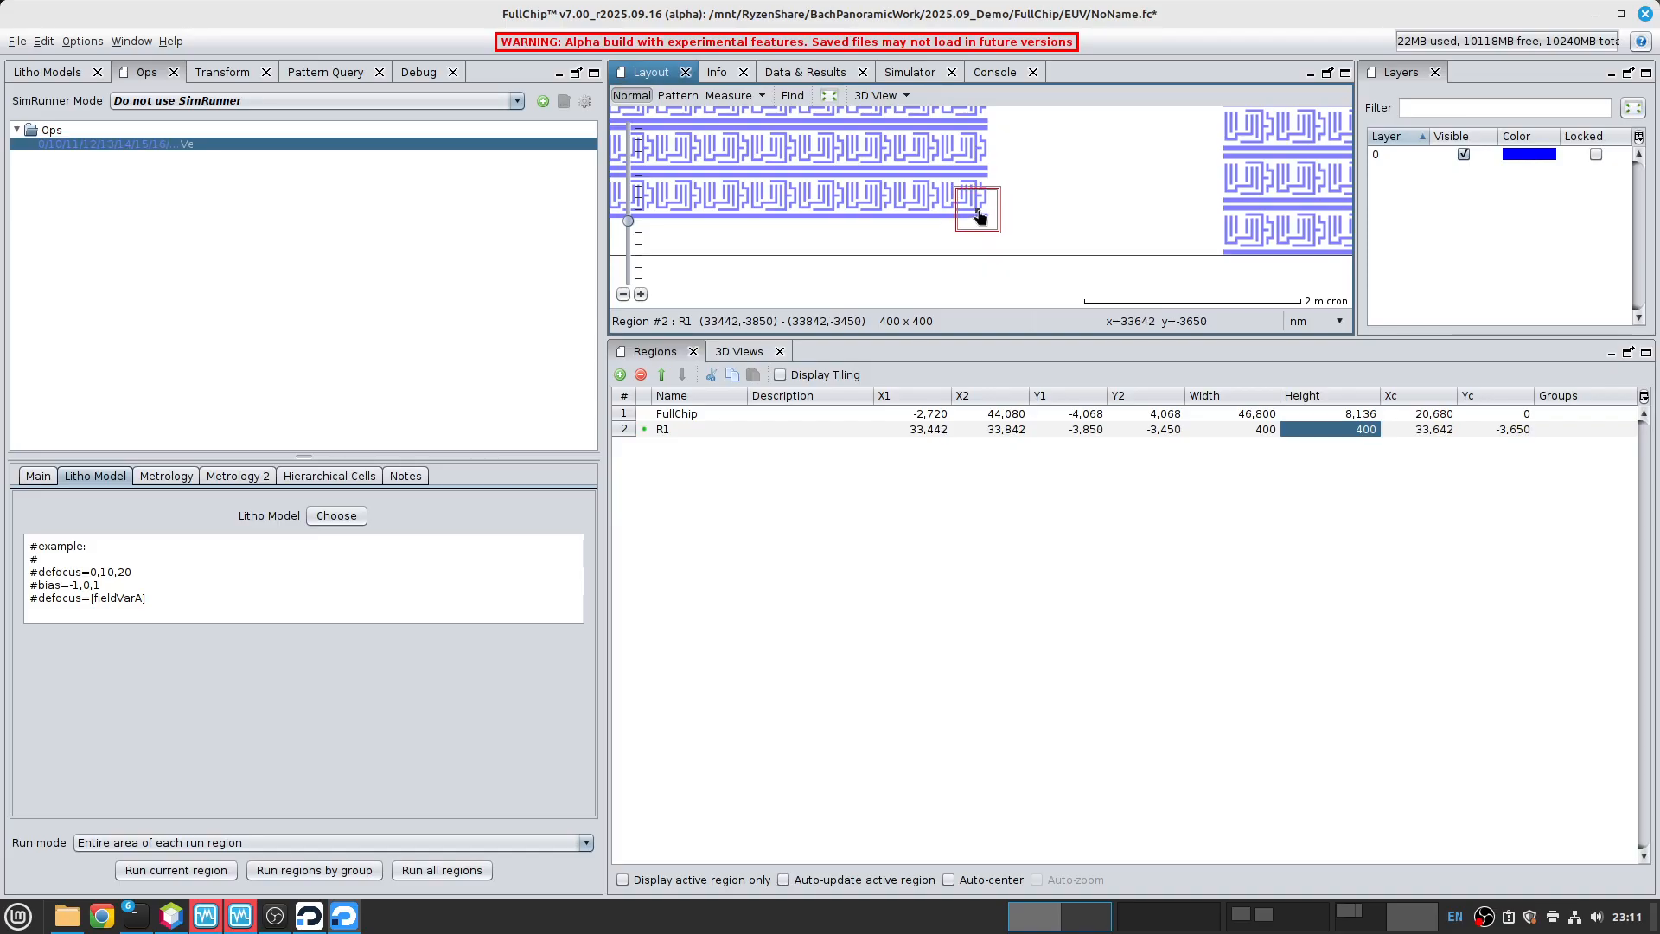
scroll(980, 217, up, 3)
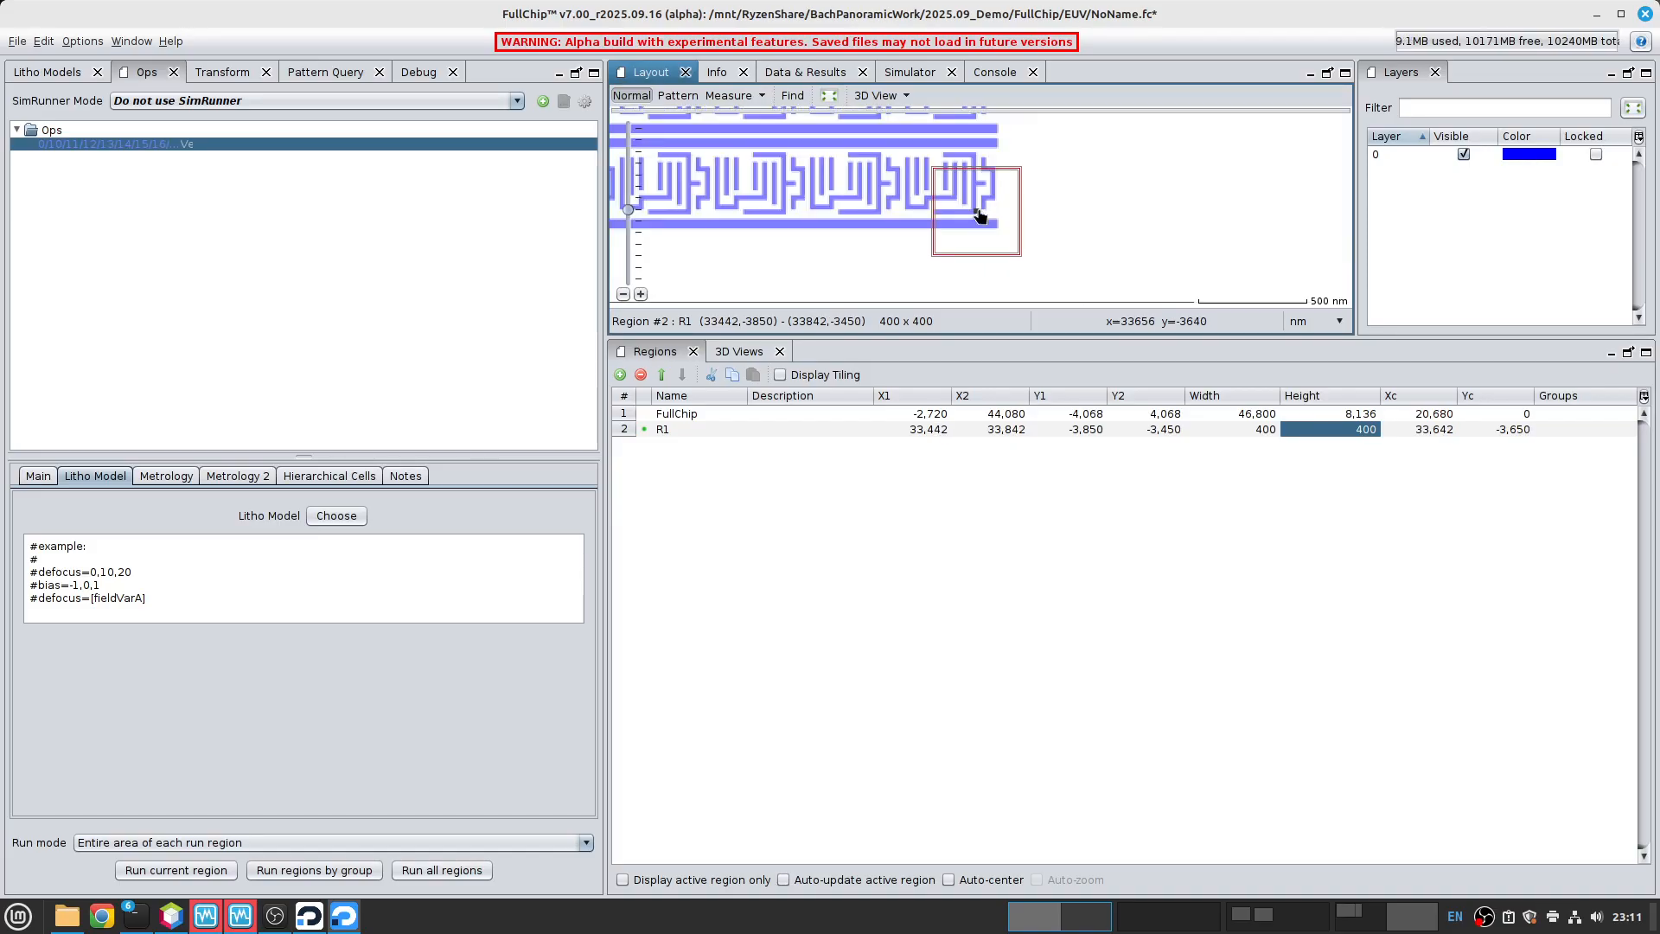
scroll(960, 216, up, 3)
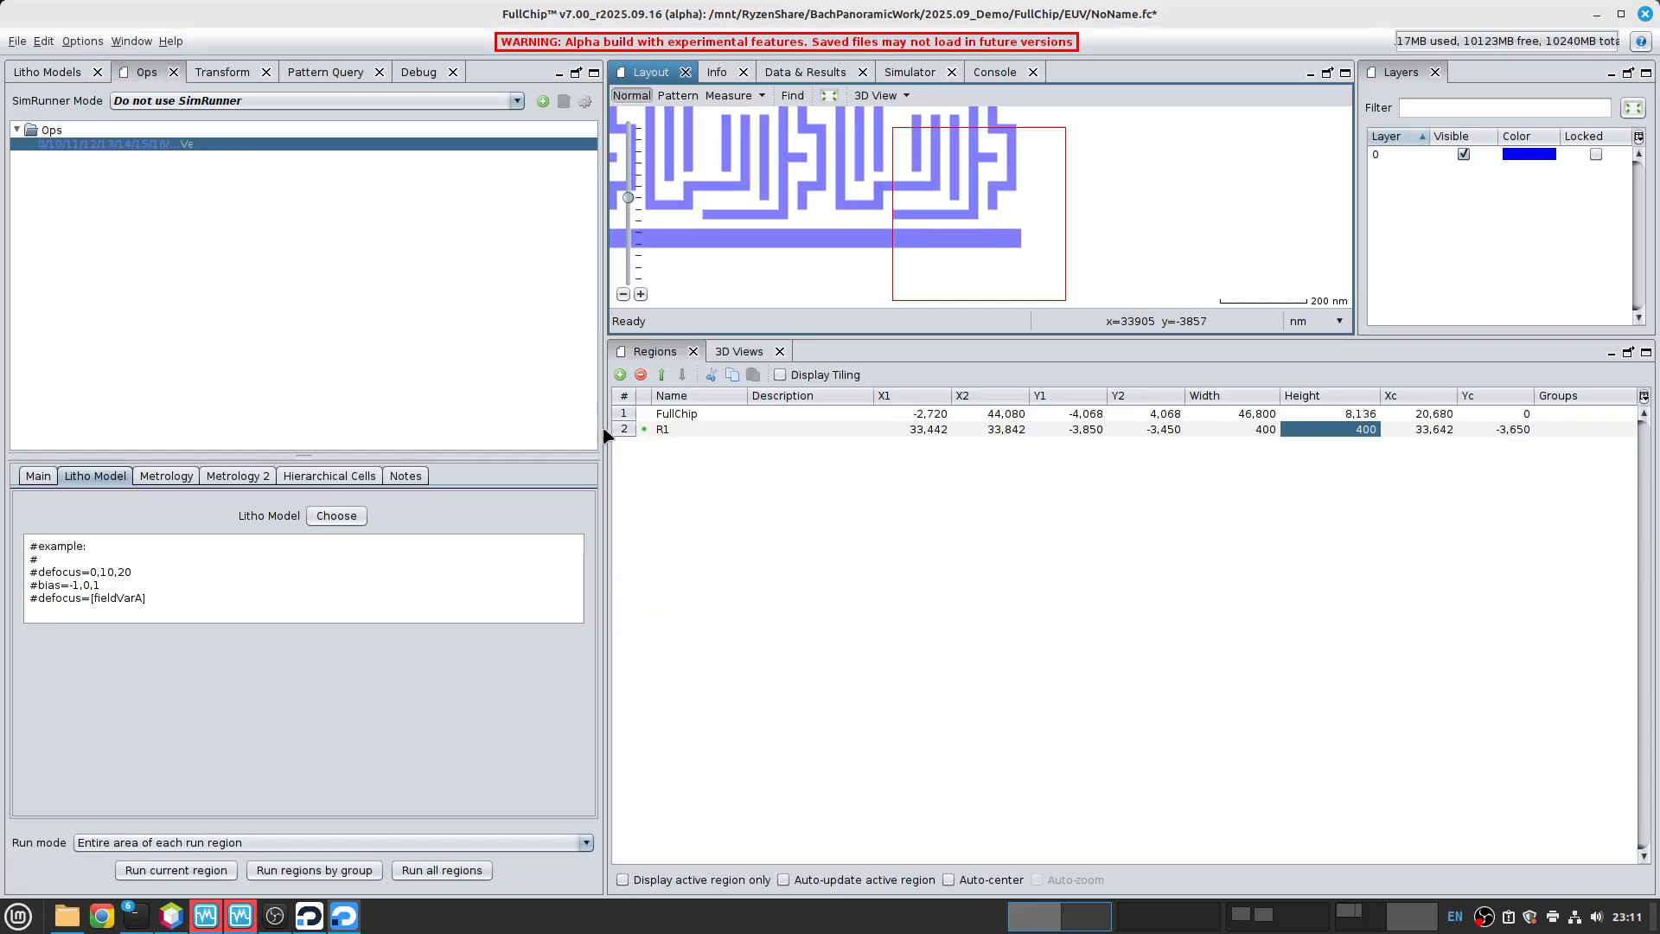
- Run the Verify / Simulate operation on the current region, R1
click(680, 430)
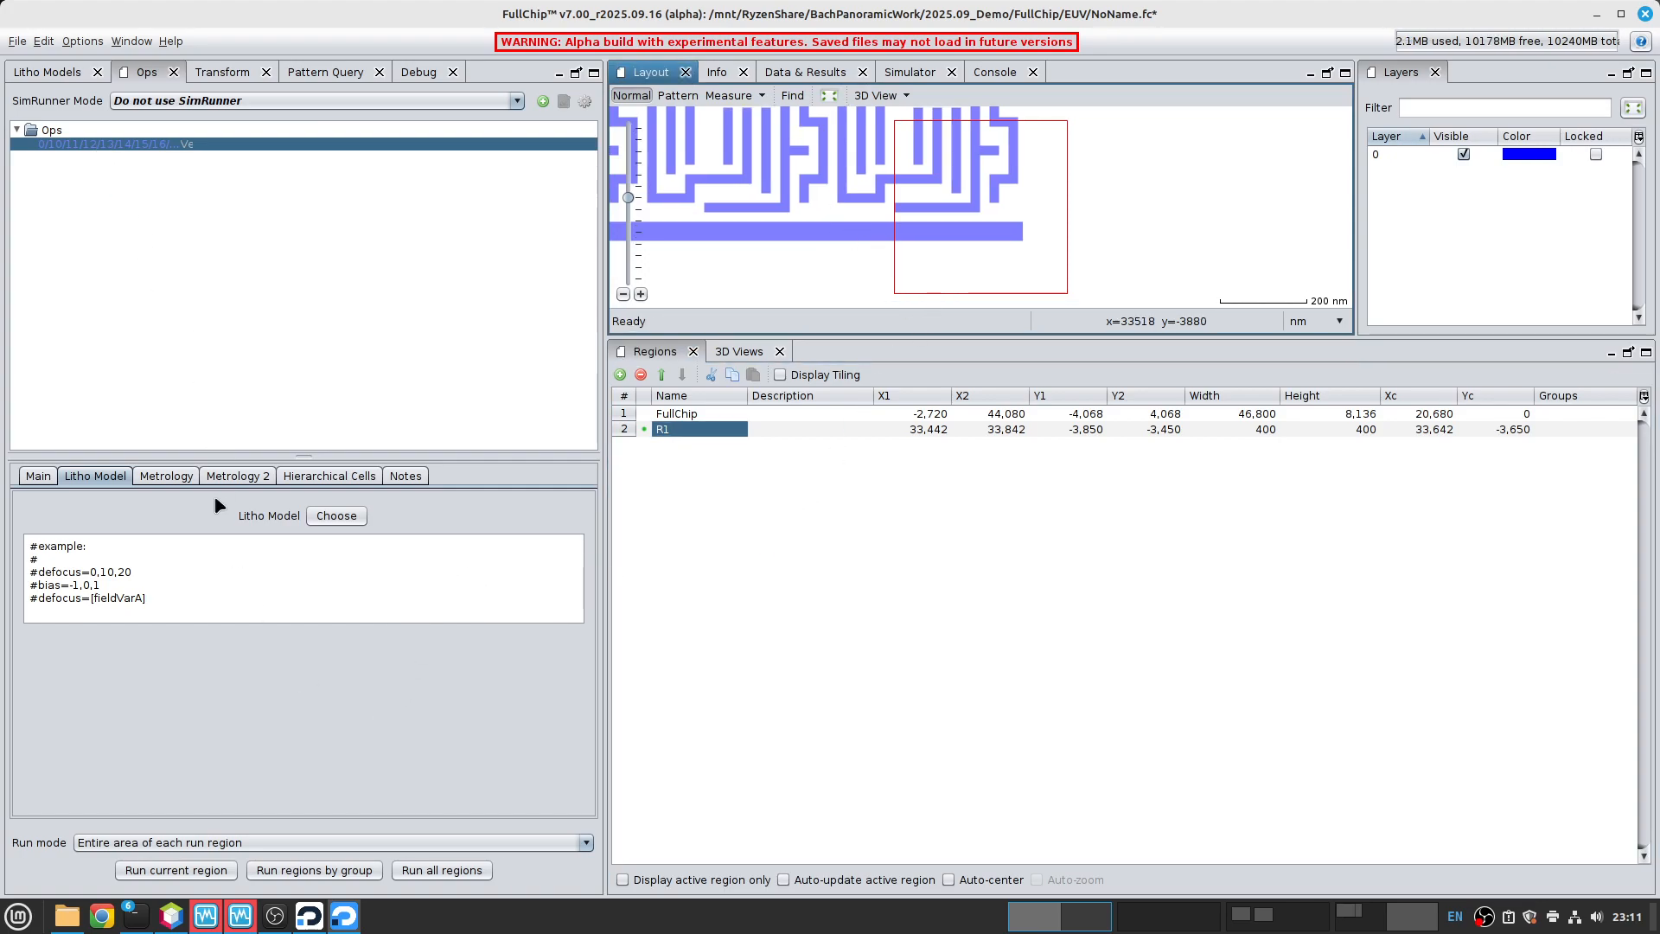
right_click(118, 144)
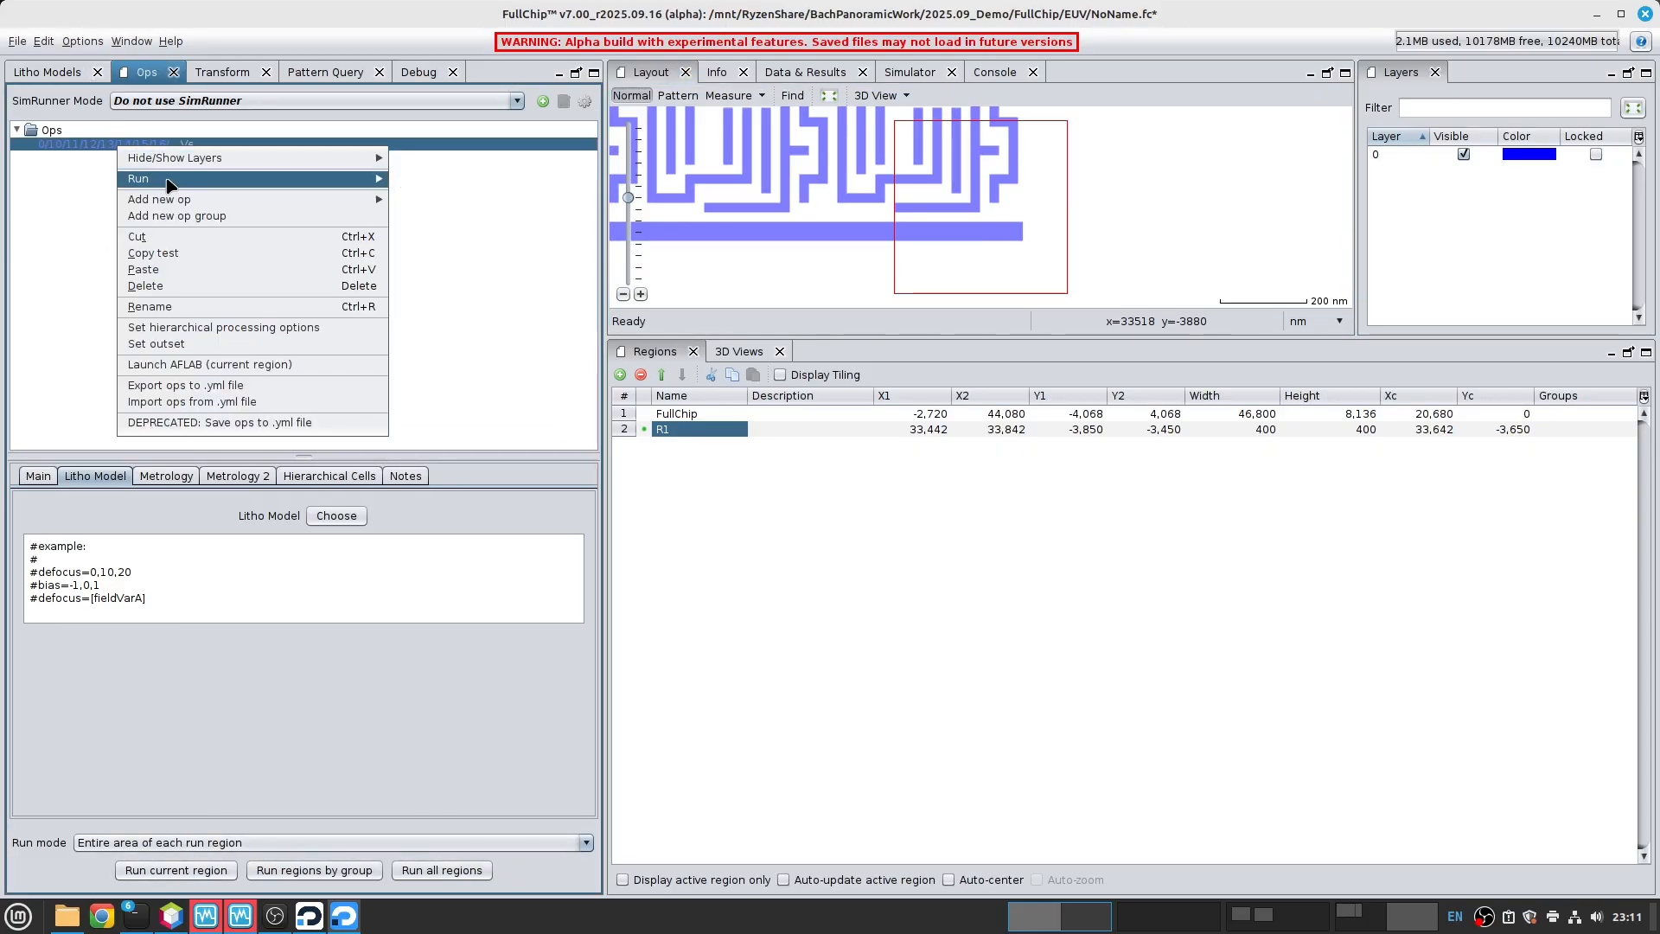
mouse_move(171, 183)
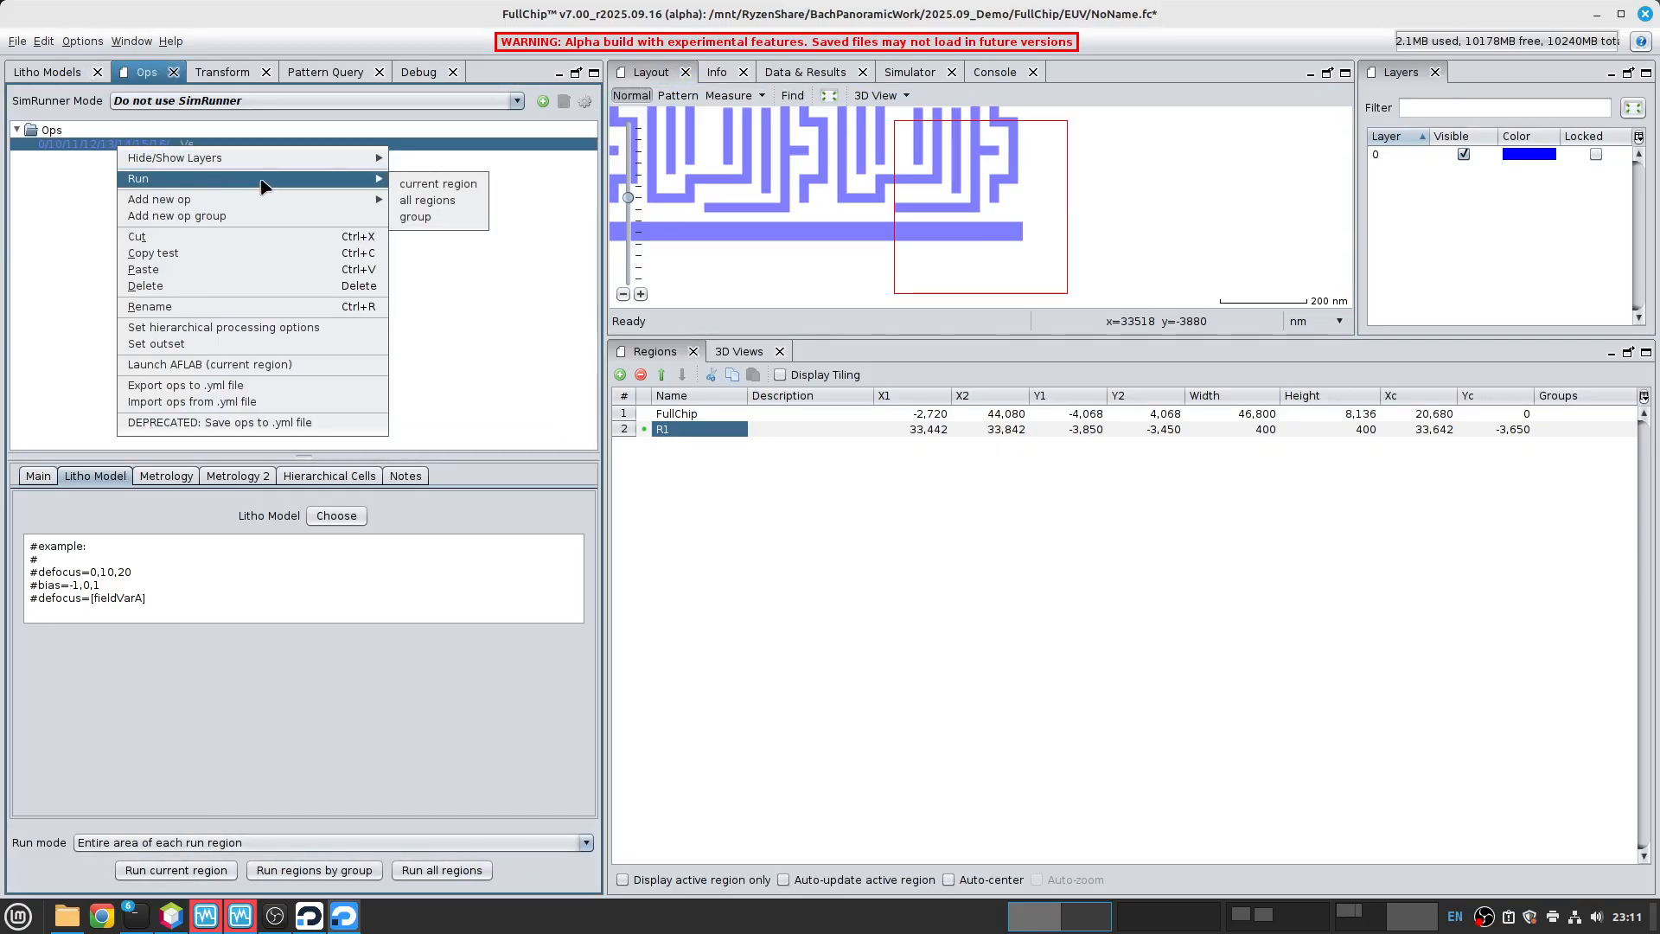
click(410, 184)
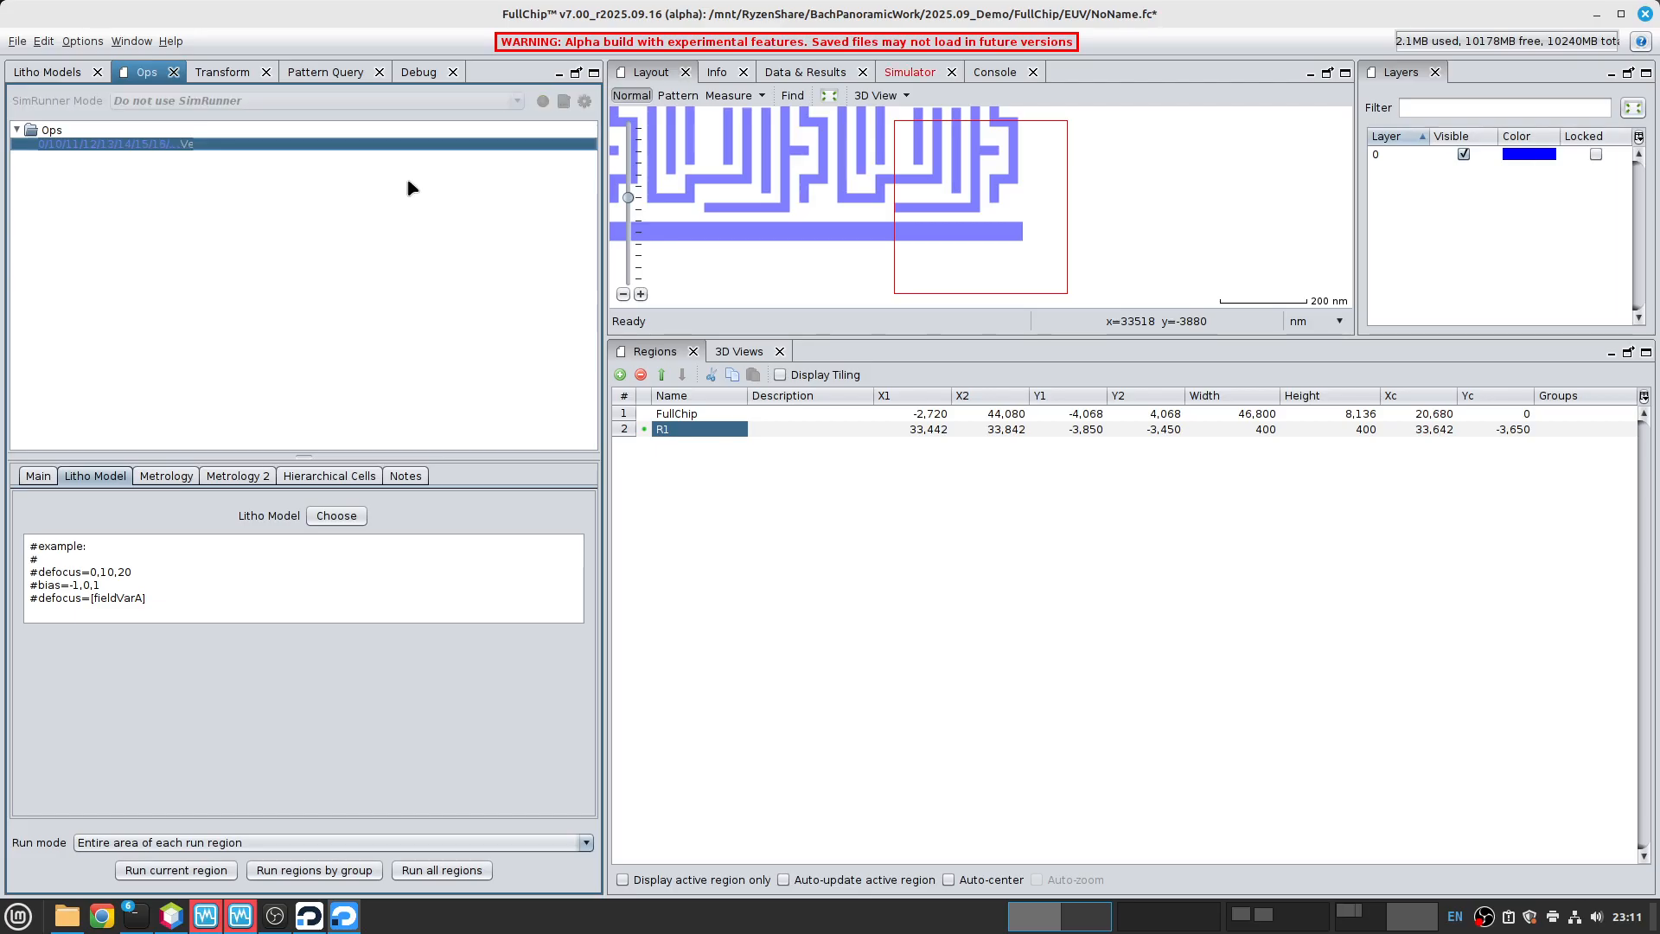
- Enlarge the simulator log and examine the run count, TRIG mask simulation and EM-Aerial imaging output
click(918, 73)
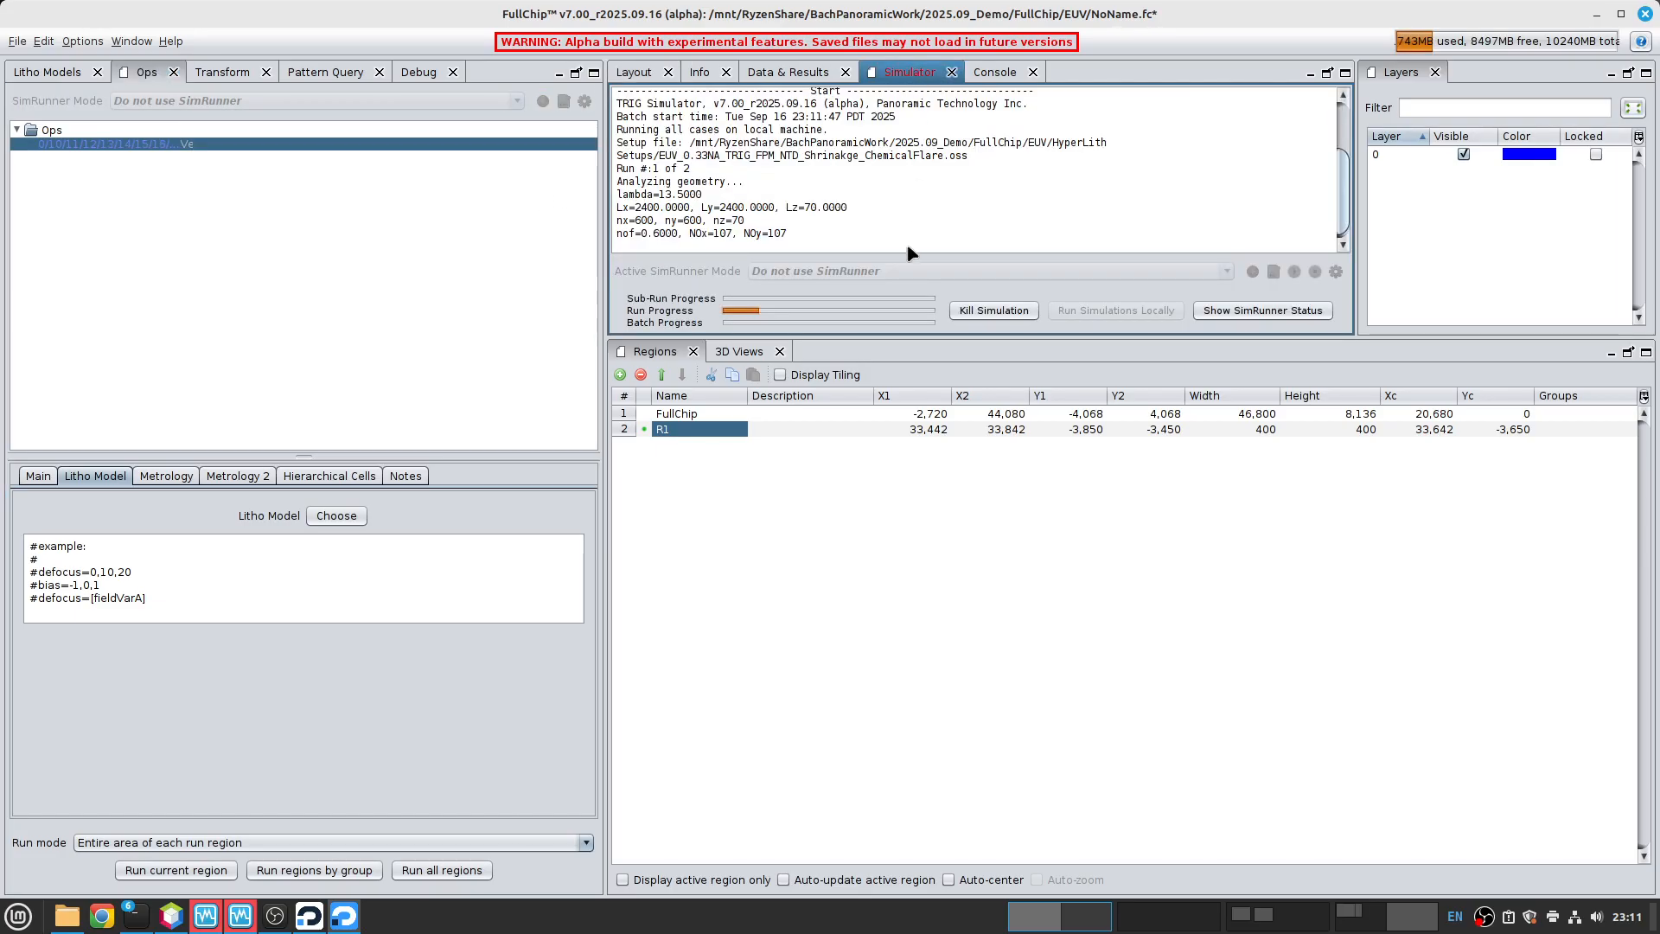
drag(987, 343, 1037, 622)
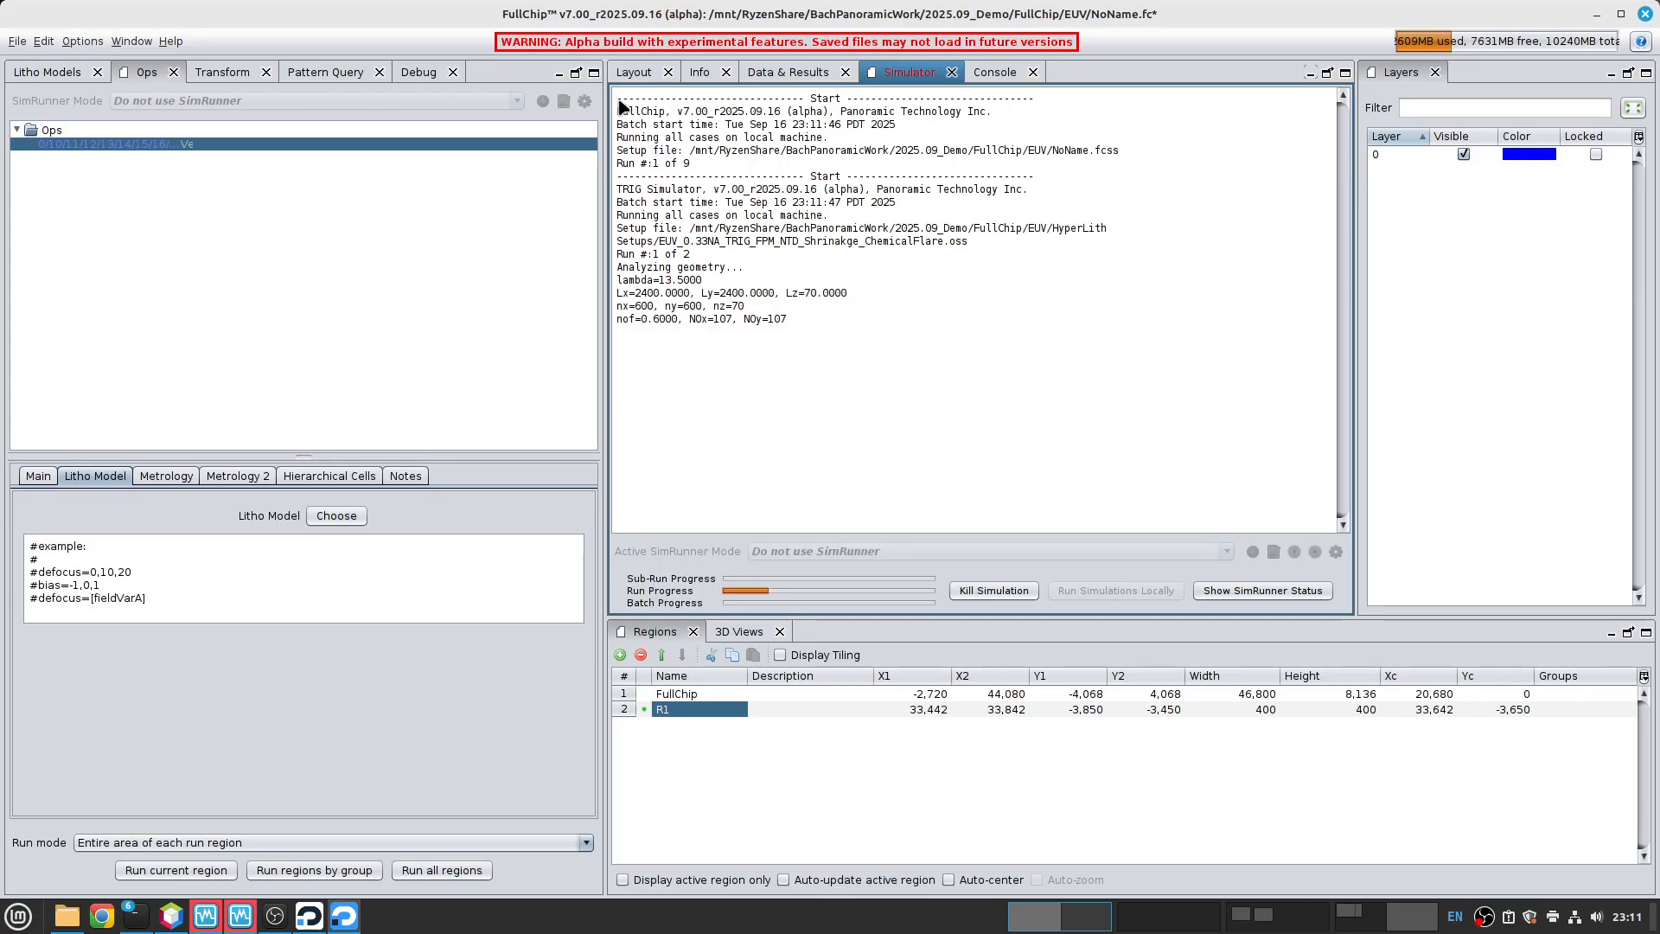
drag(618, 163, 697, 169)
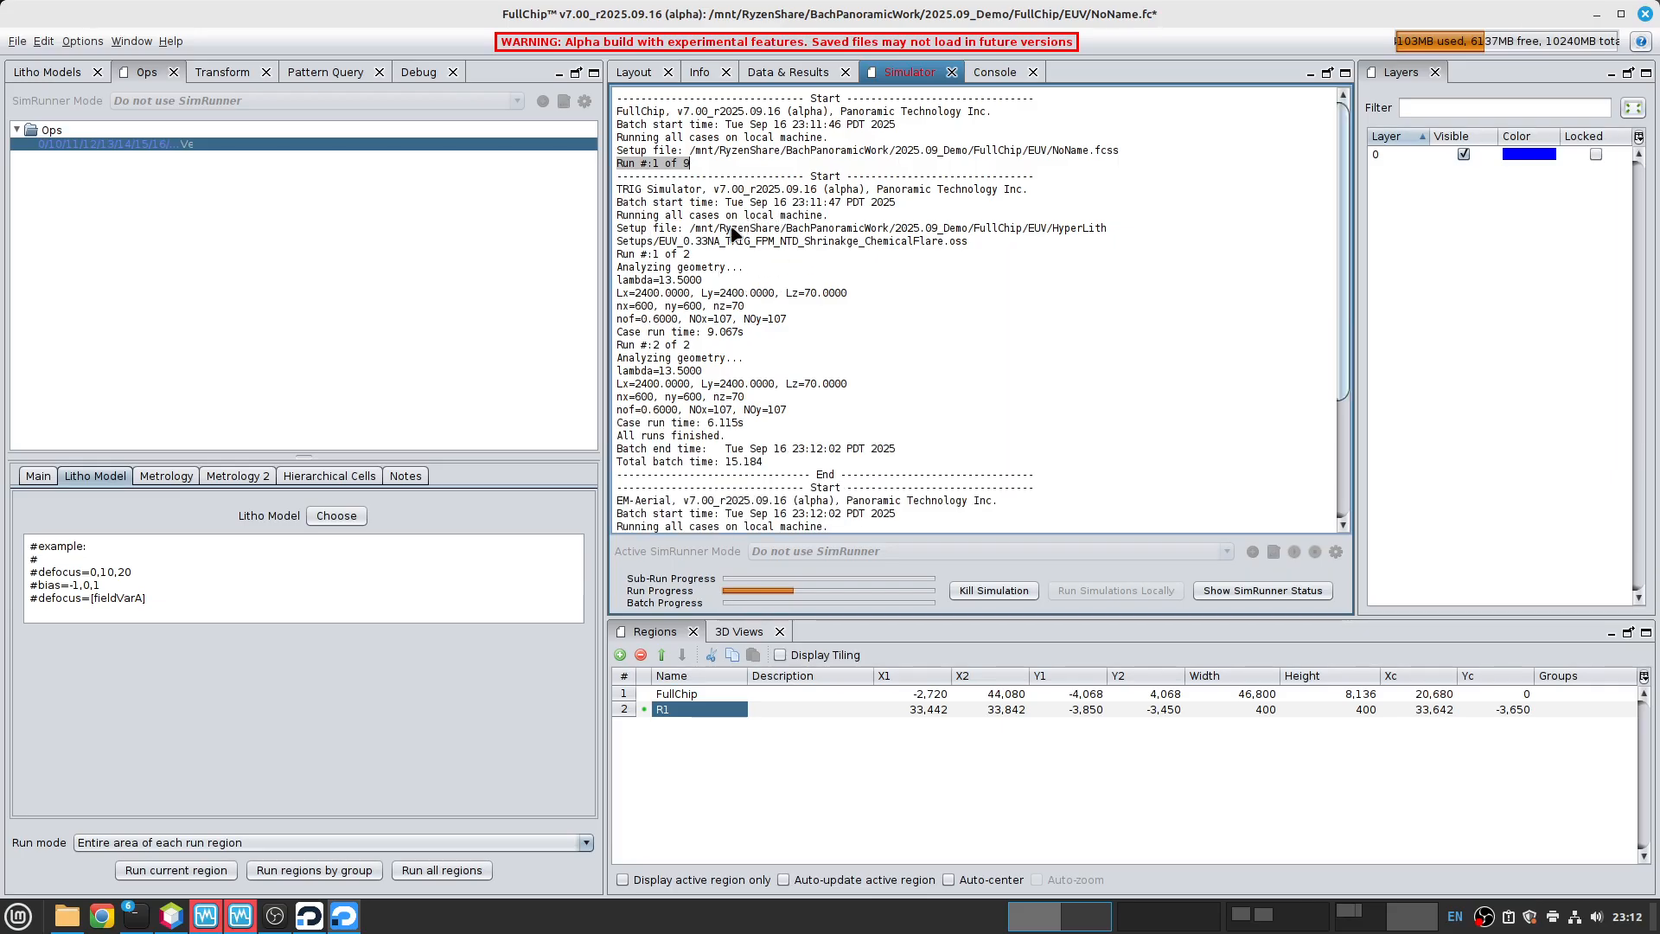
drag(619, 192, 877, 477)
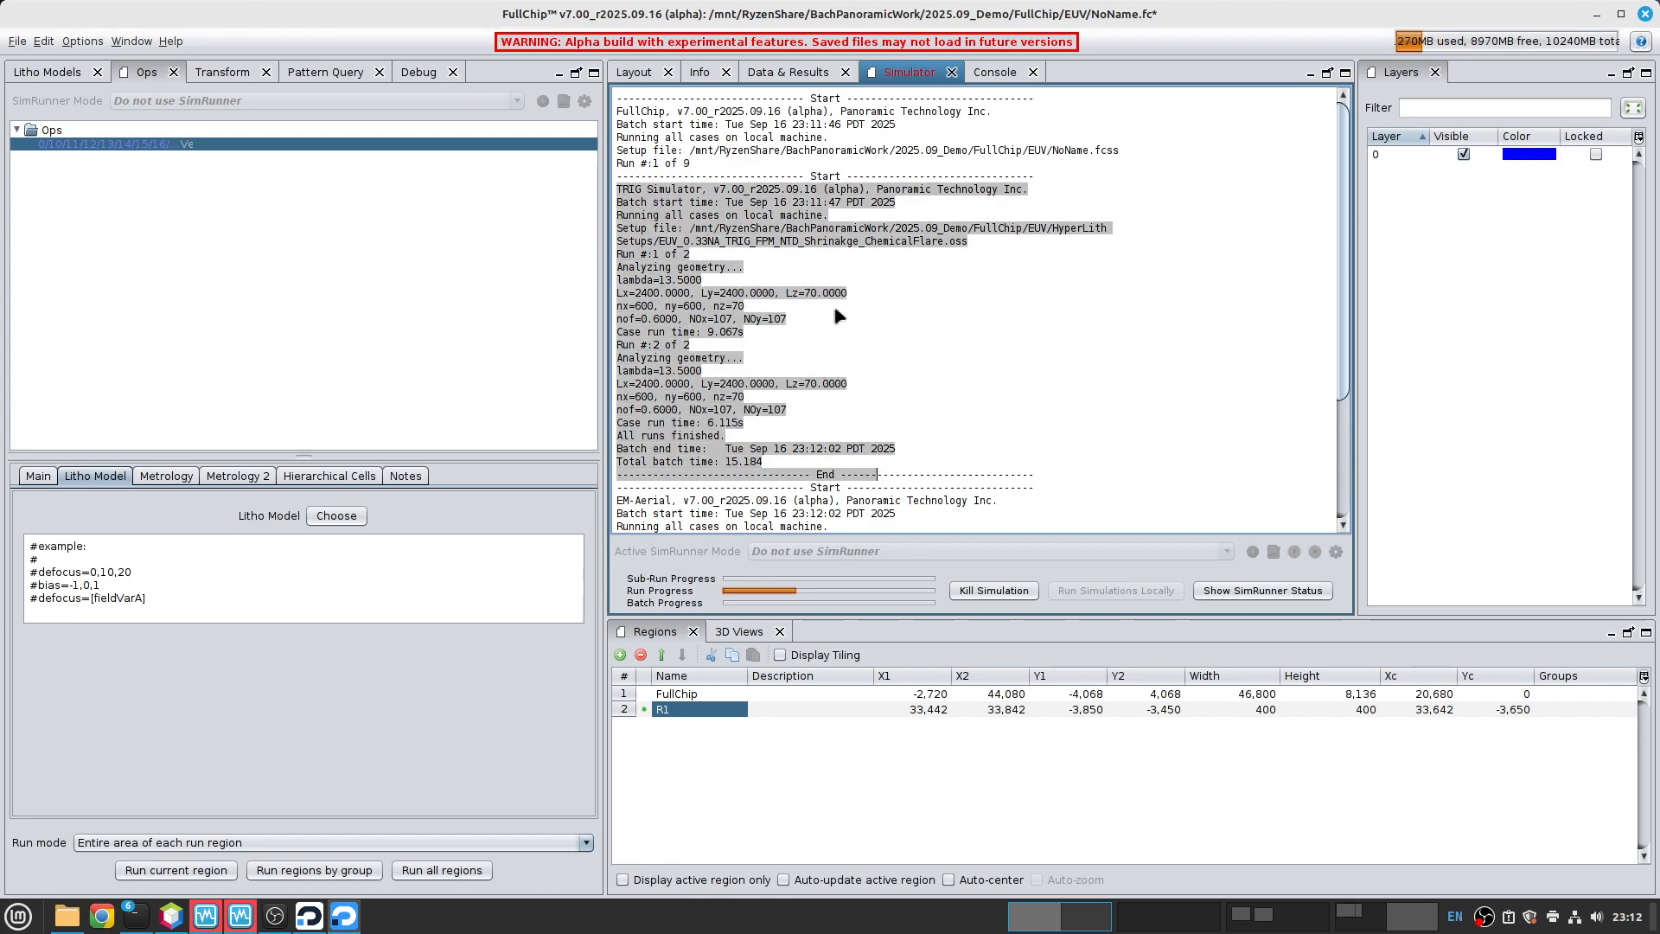
scroll(835, 321, down, 4)
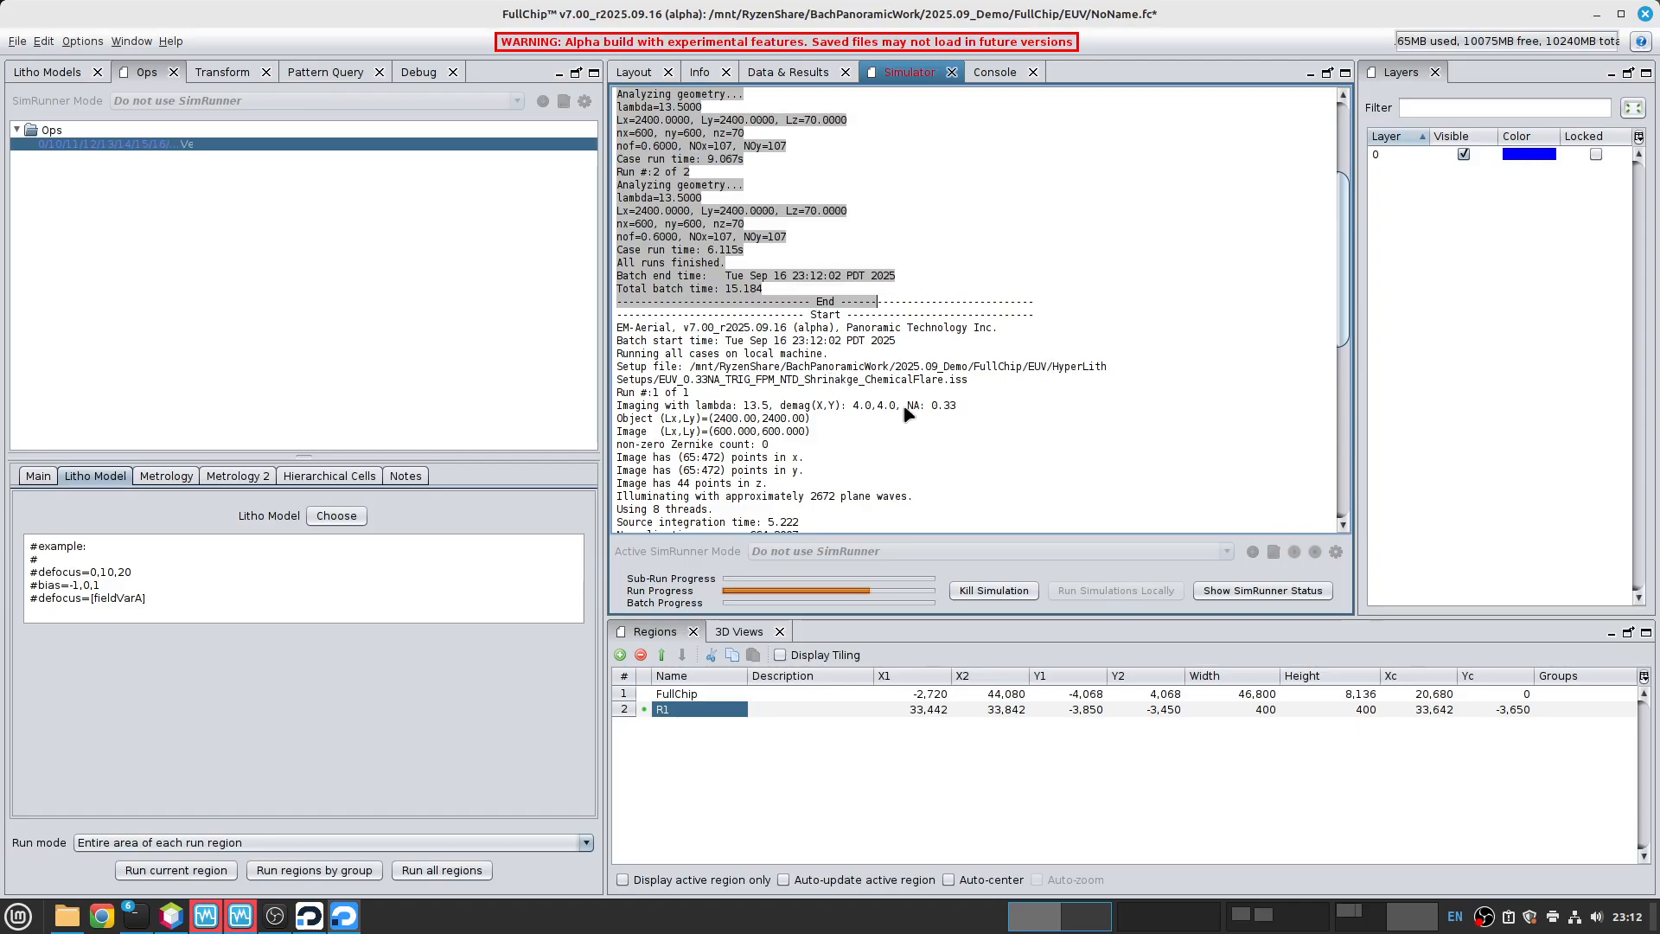
- Follow the simulator log through the rest of the aerial imaging output to the resist simulation
scroll(937, 352, down, 7)
scroll(936, 352, down, 4)
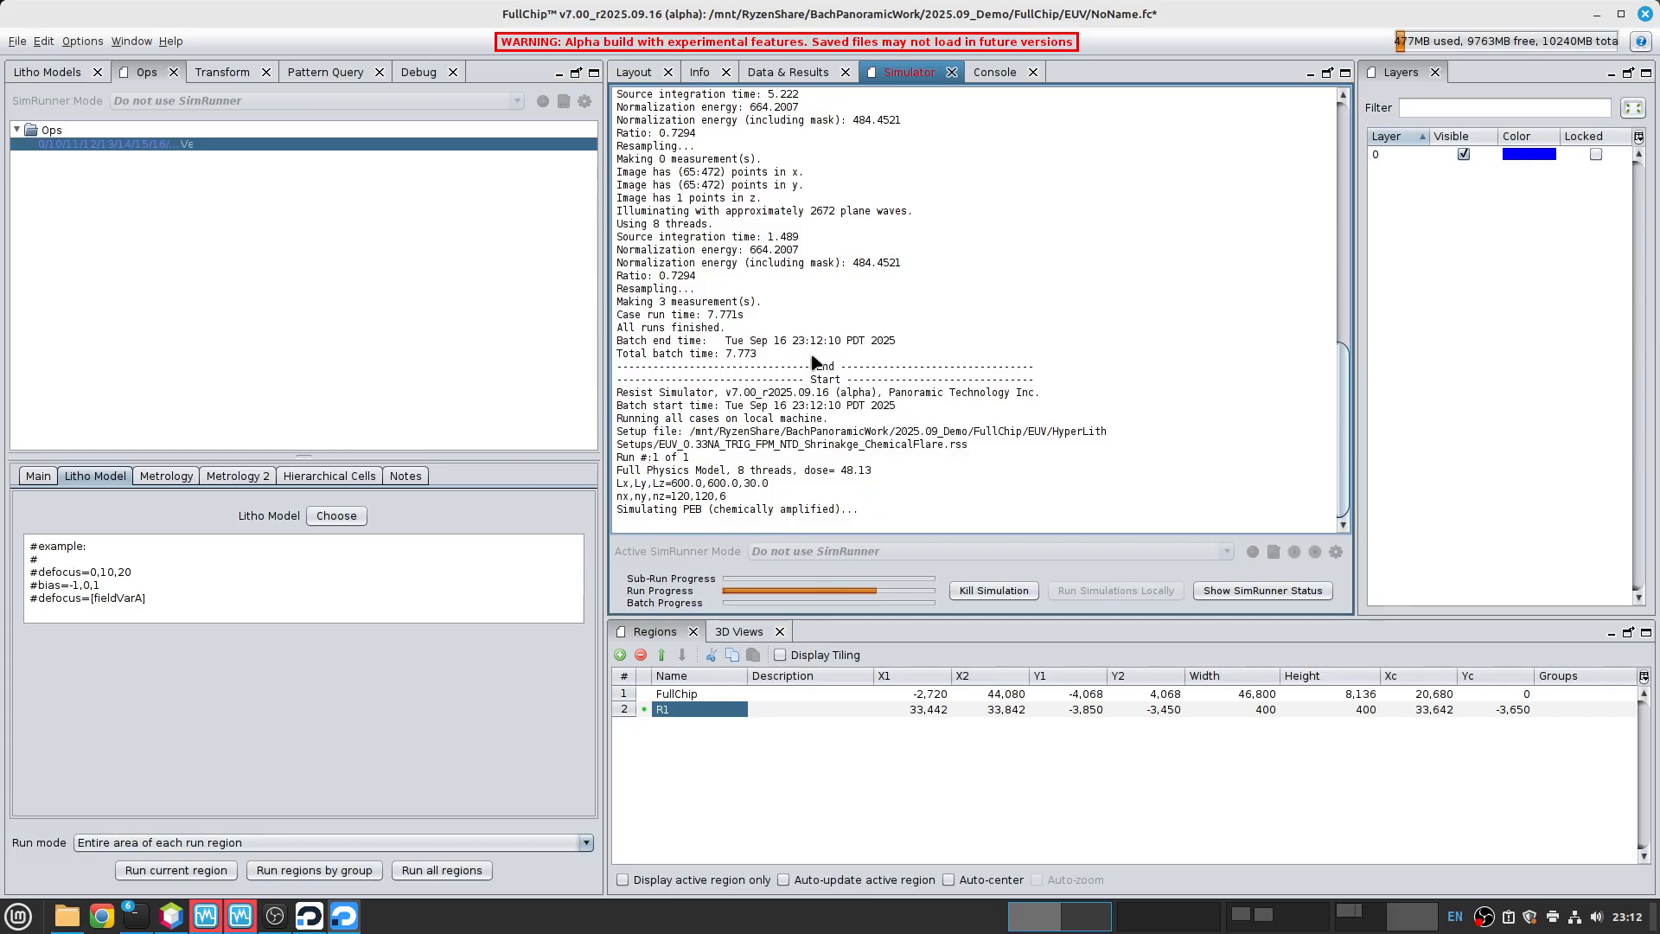
drag(1340, 458, 1370, 548)
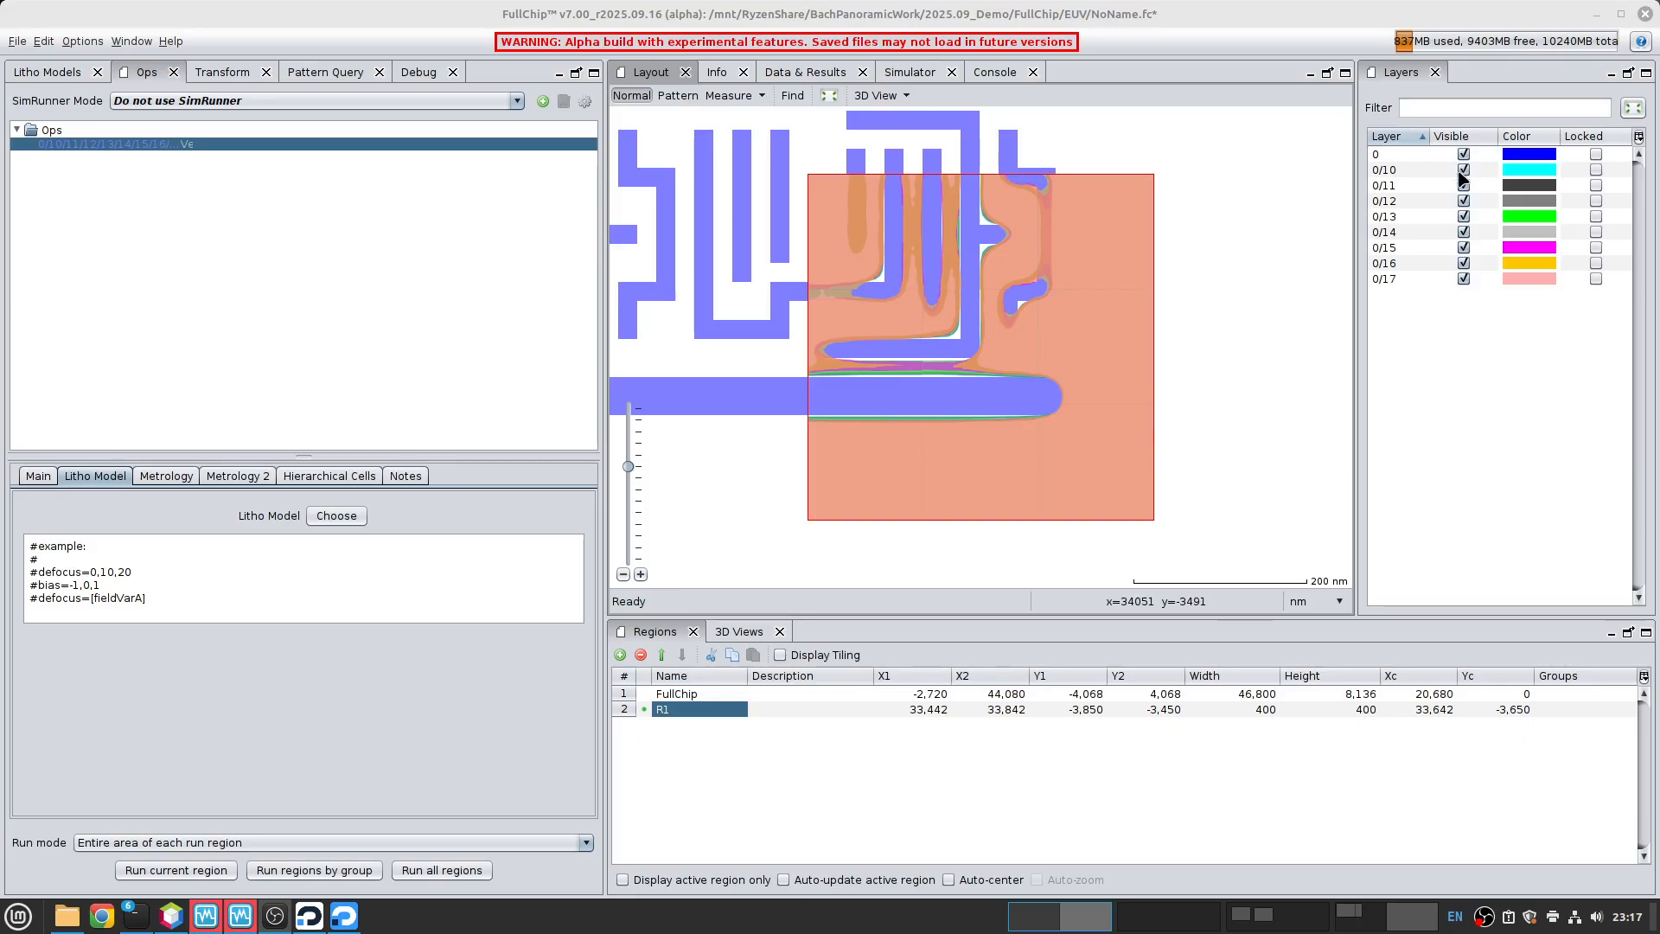
- Check the litho model's nZ resist setting and show only layers 0 and 0/10 in the layout
click(1409, 171)
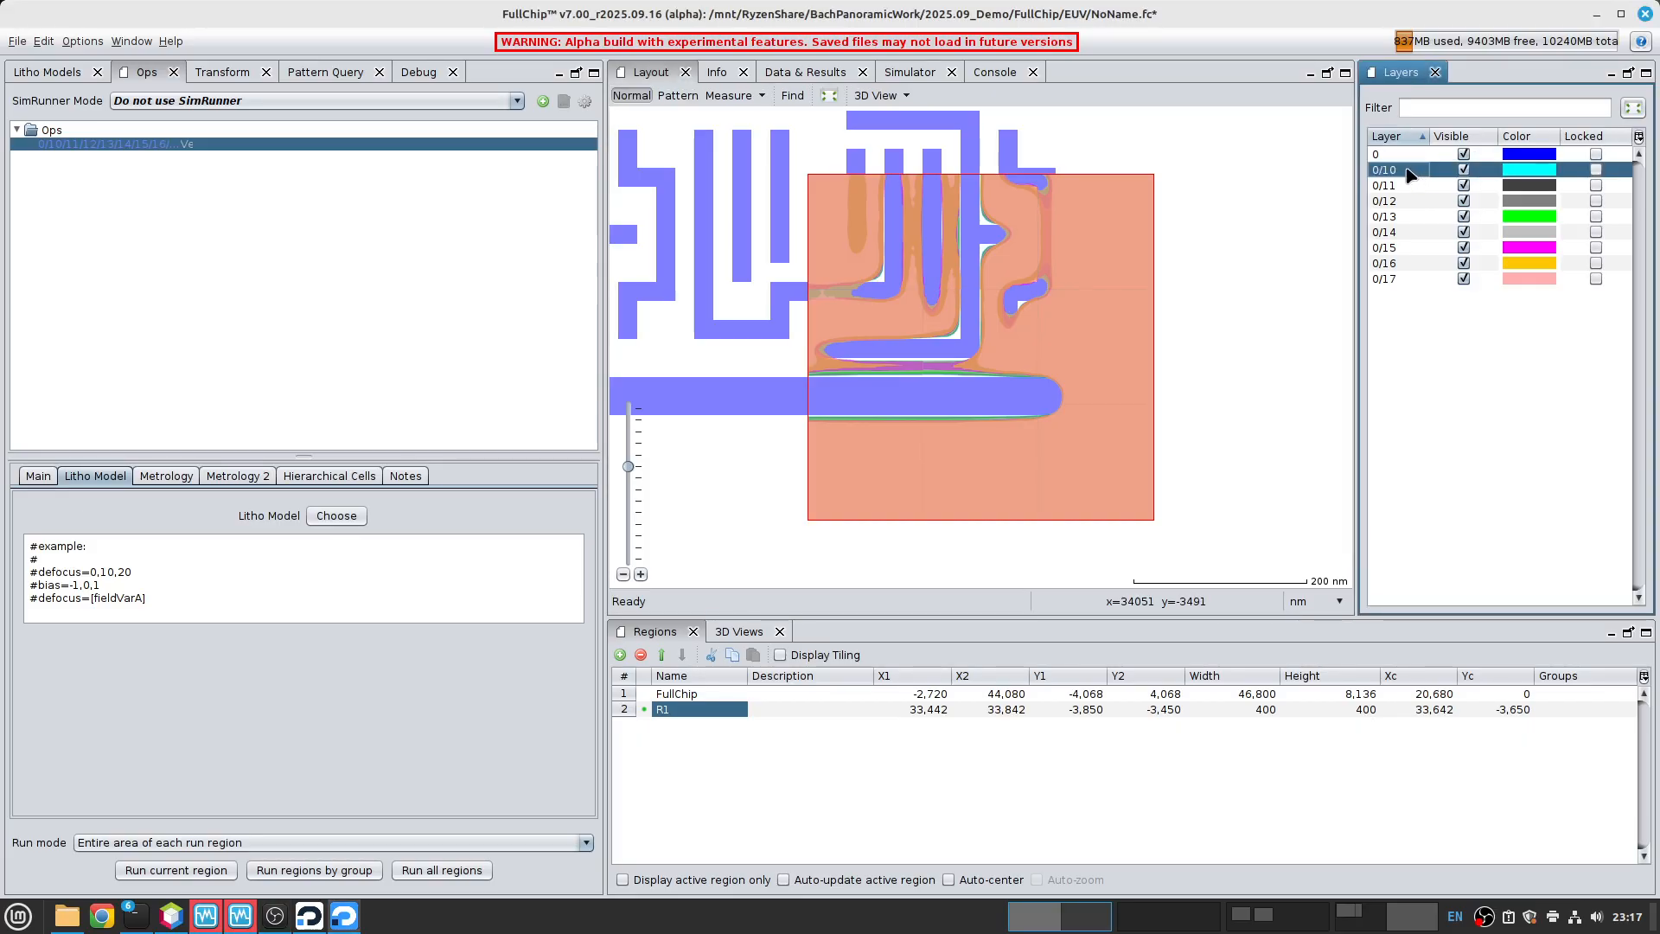
click(1412, 157)
right_click(1413, 161)
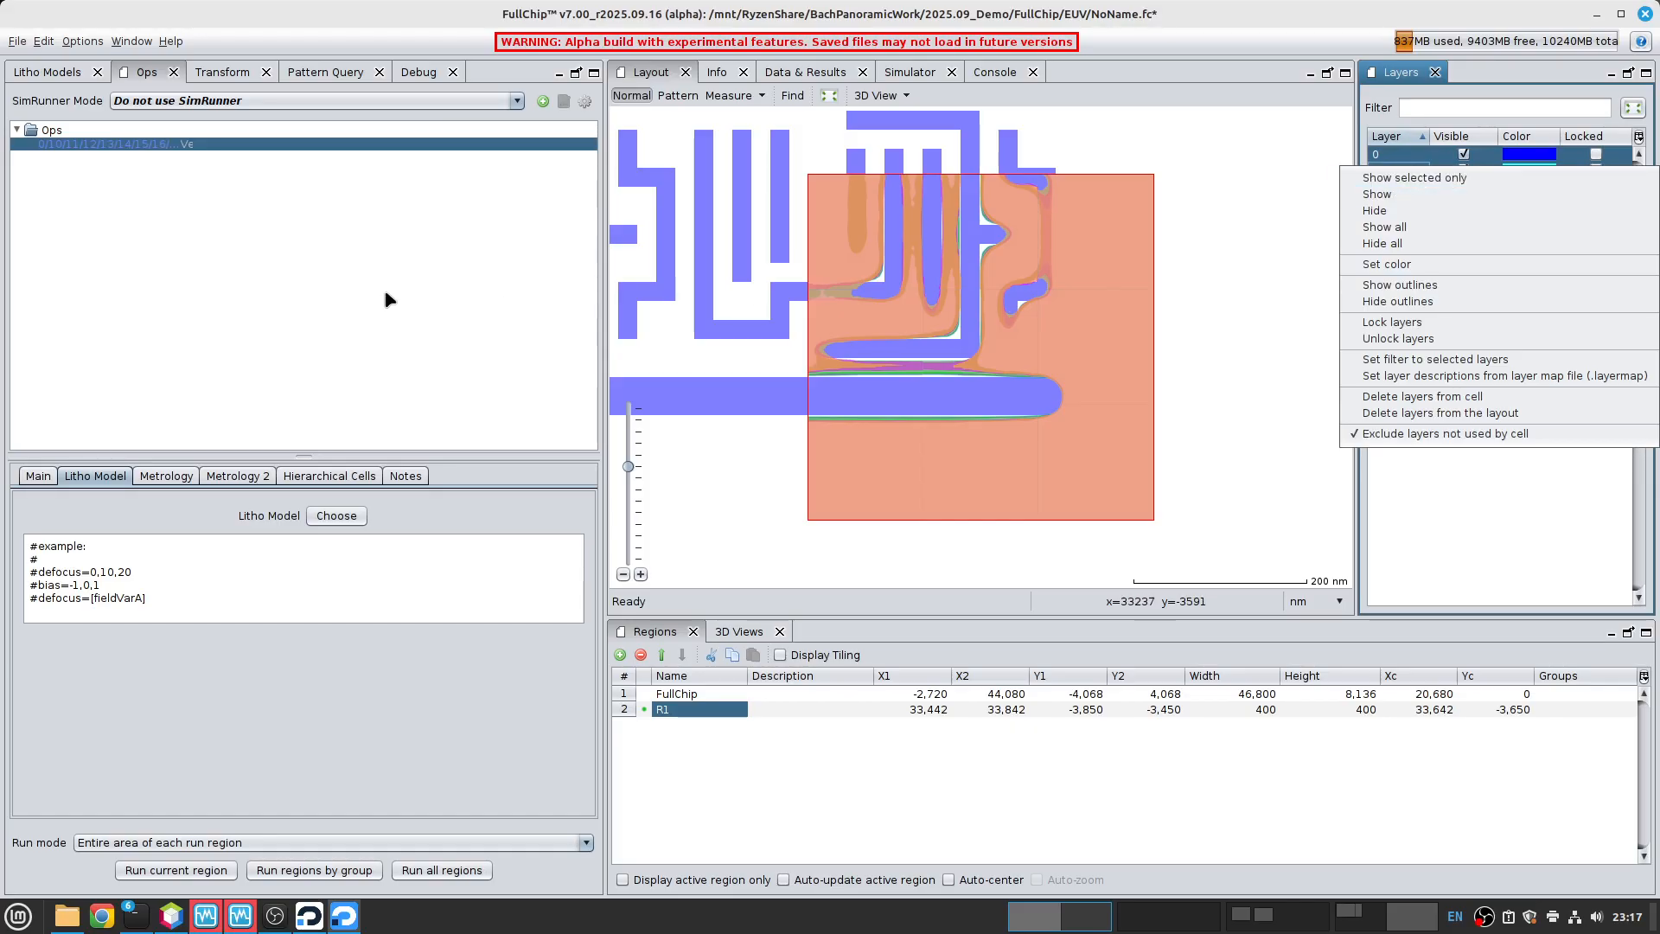
click(48, 78)
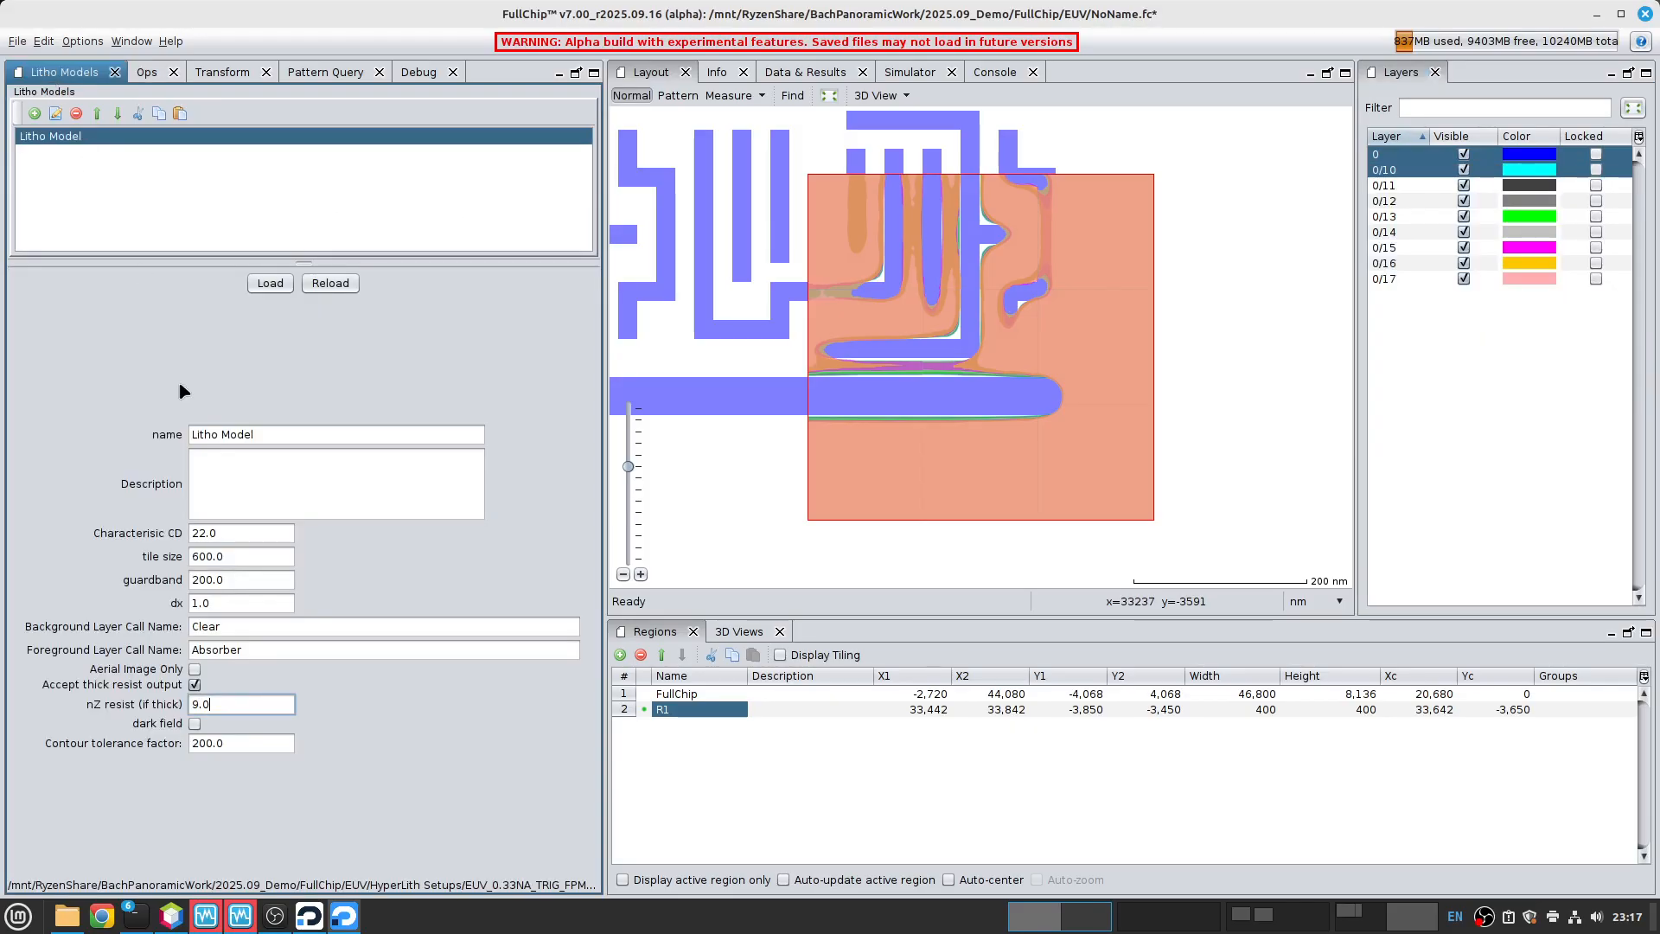
drag(226, 706, 180, 704)
click(221, 702)
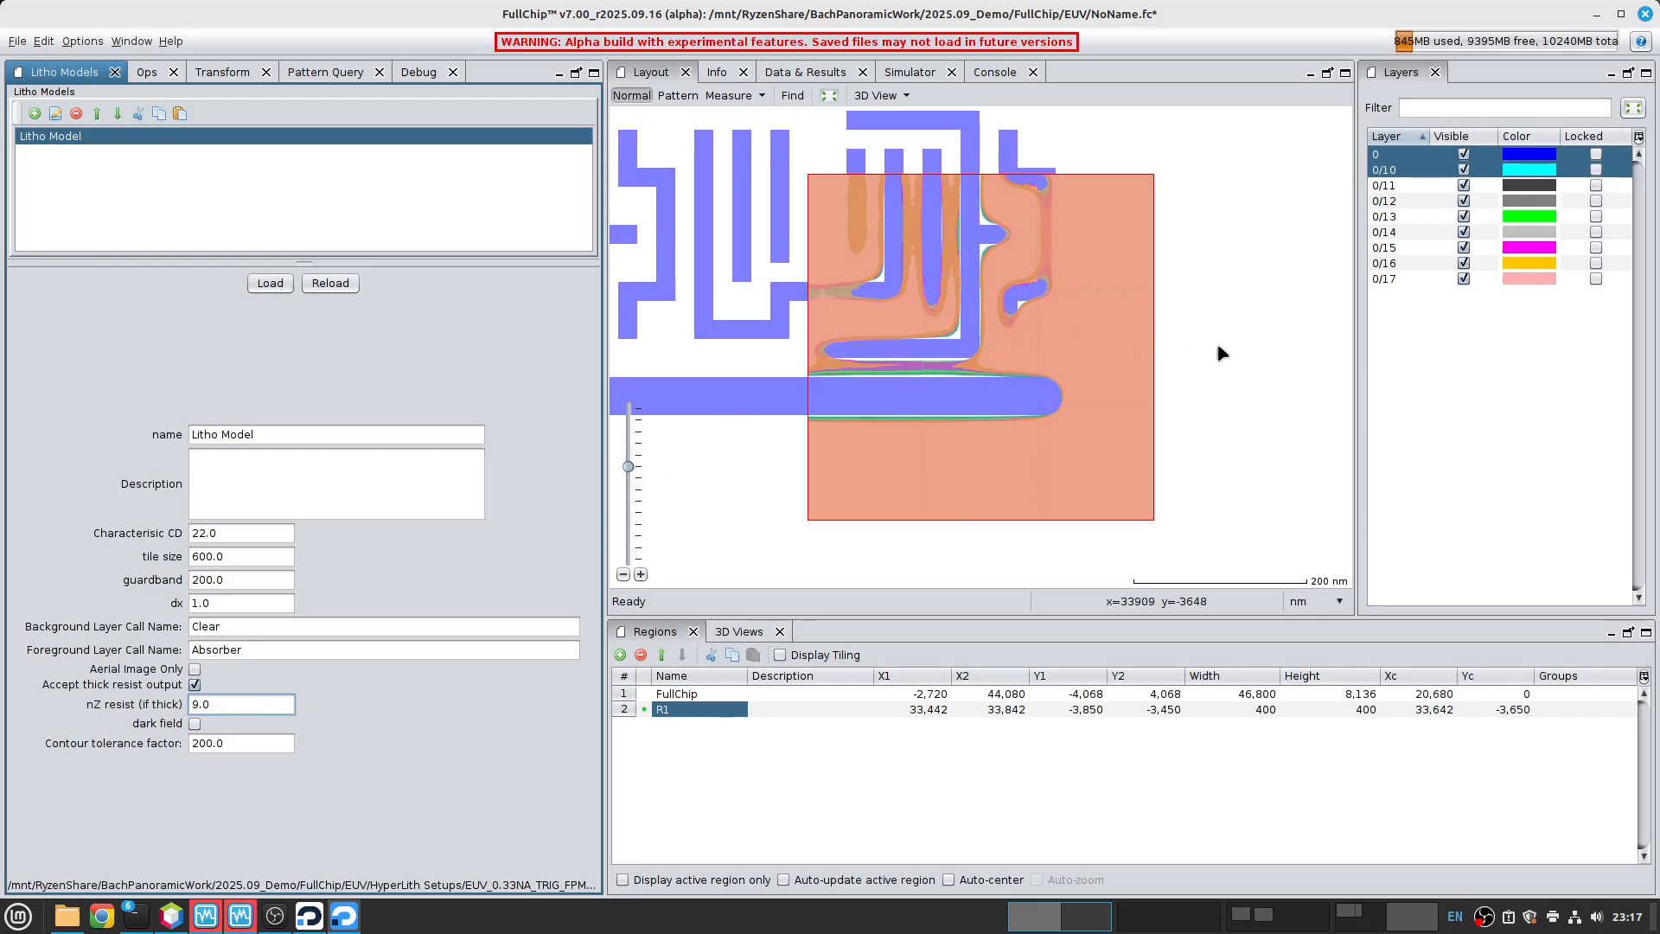
right_click(1418, 170)
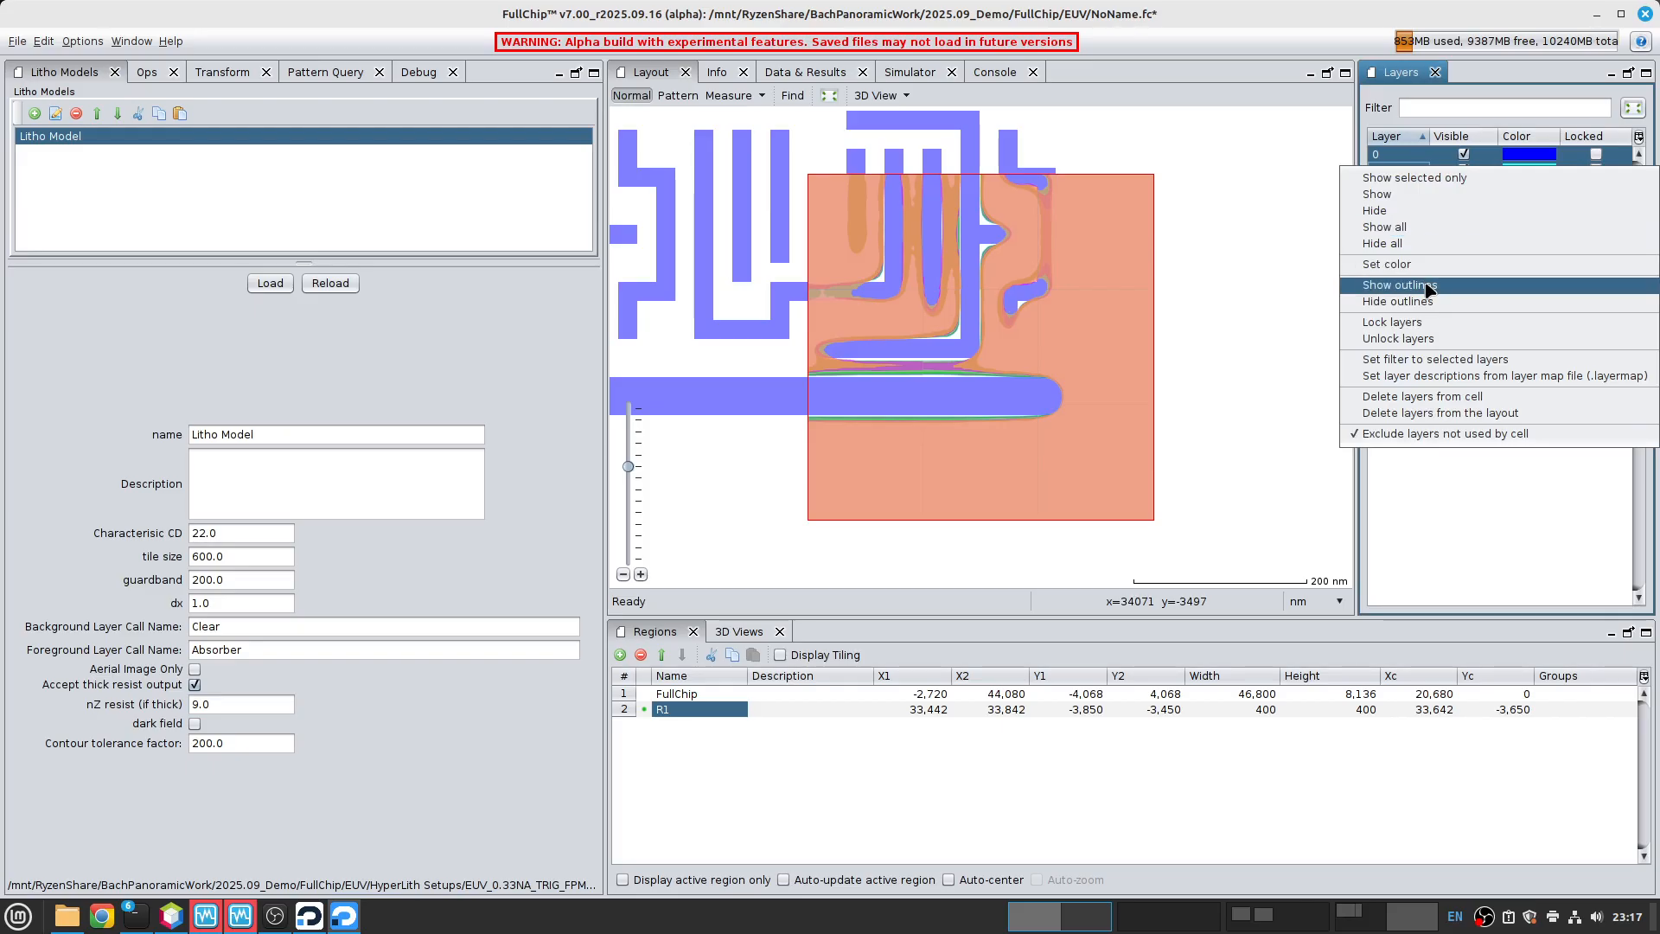
click(1418, 177)
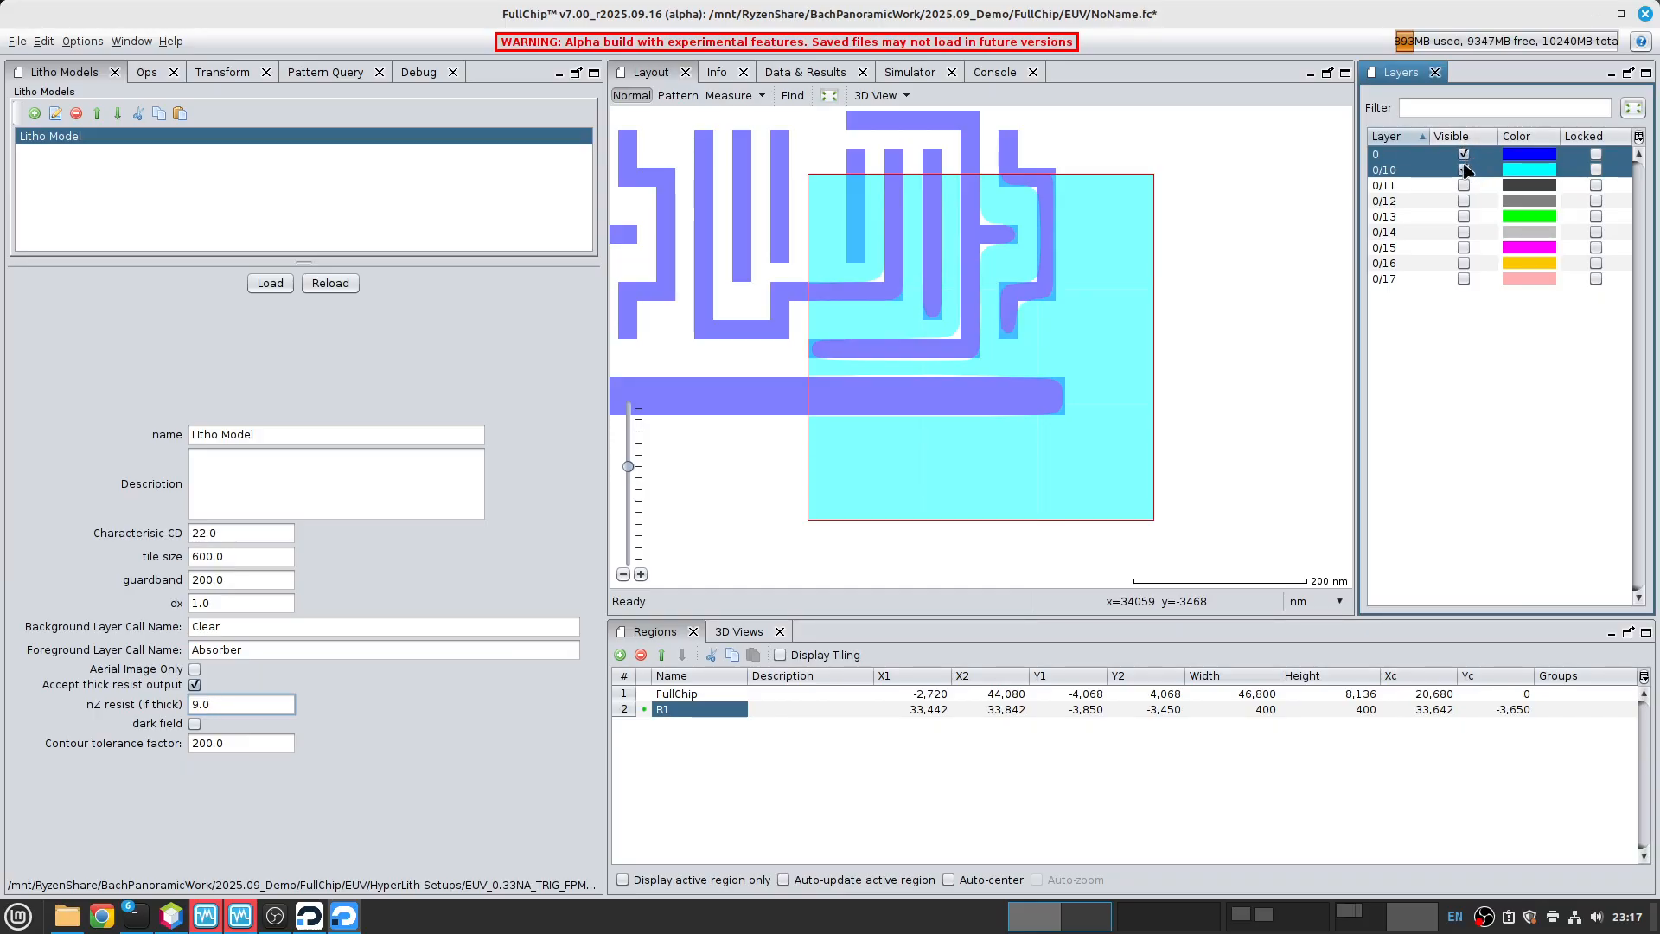
scroll(999, 255, up, 2)
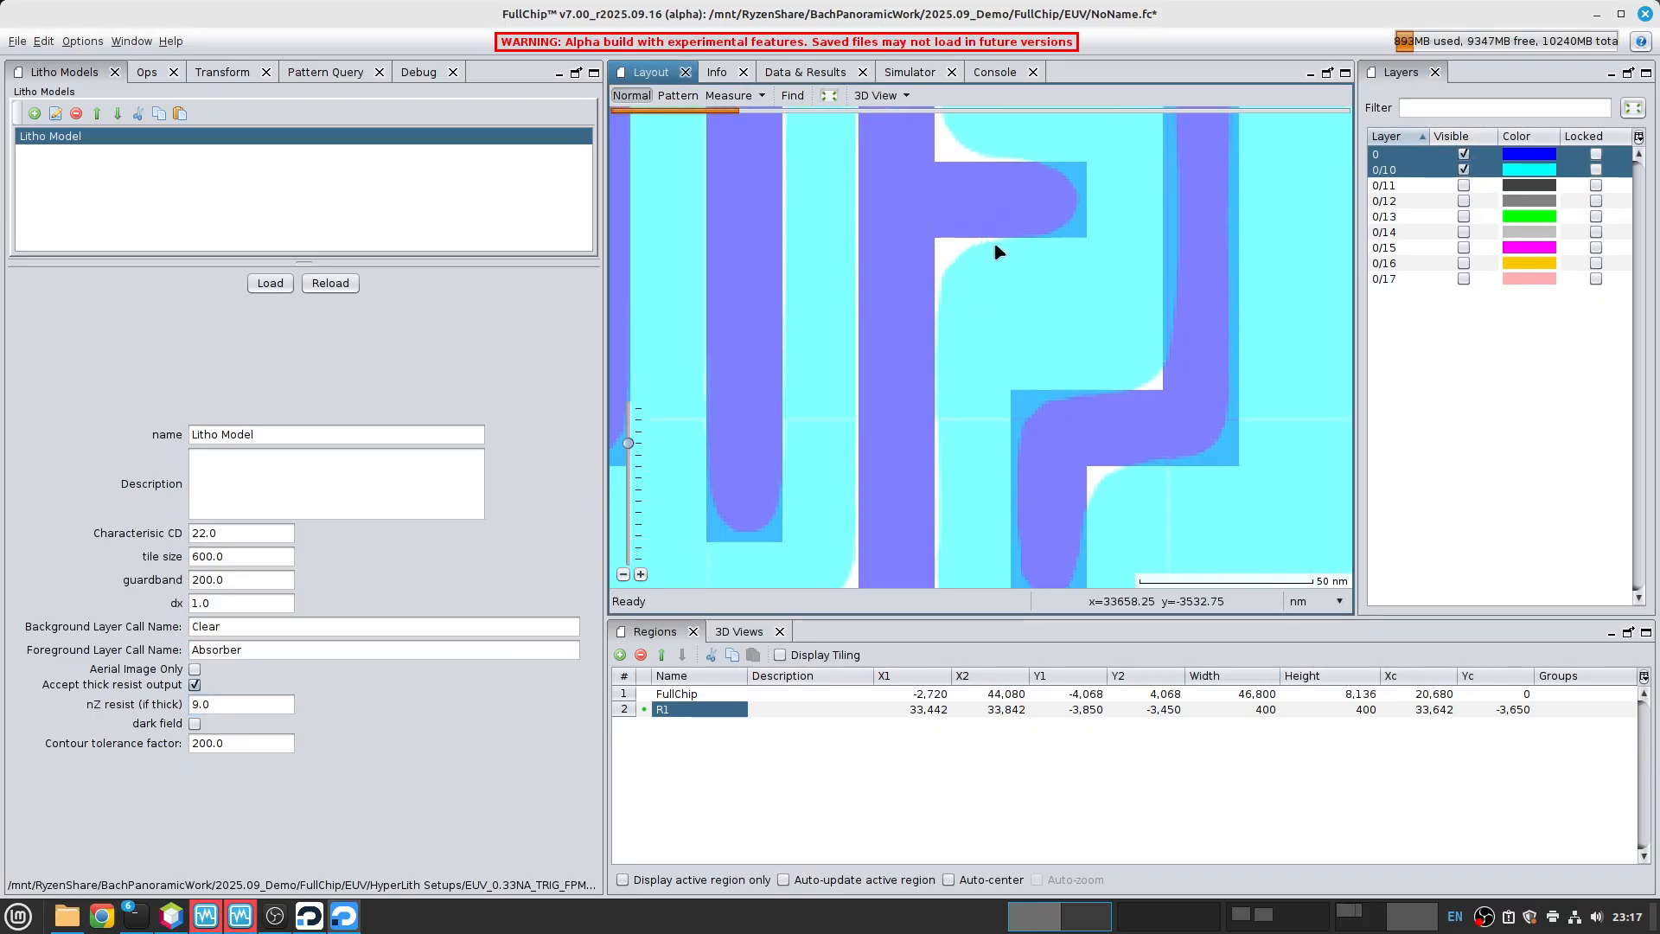
- Make layer 0/17 visible as well and compare its resist contour with layer 0/10 around the short horizontal line end
click(1464, 278)
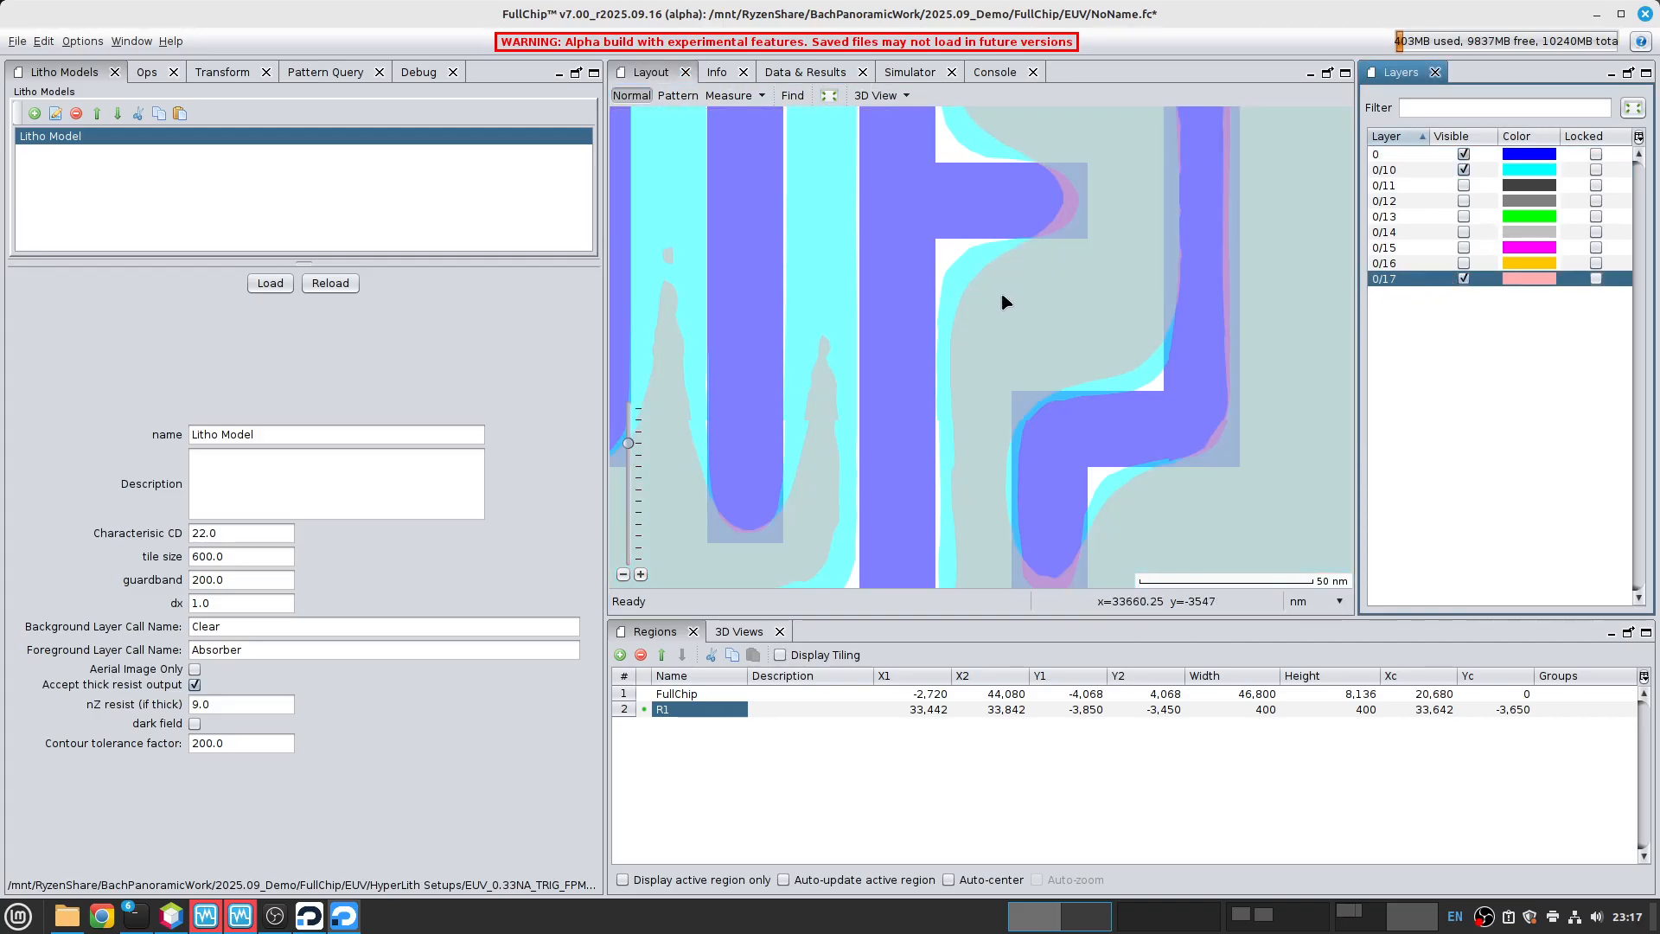
scroll(1013, 298, down, 2)
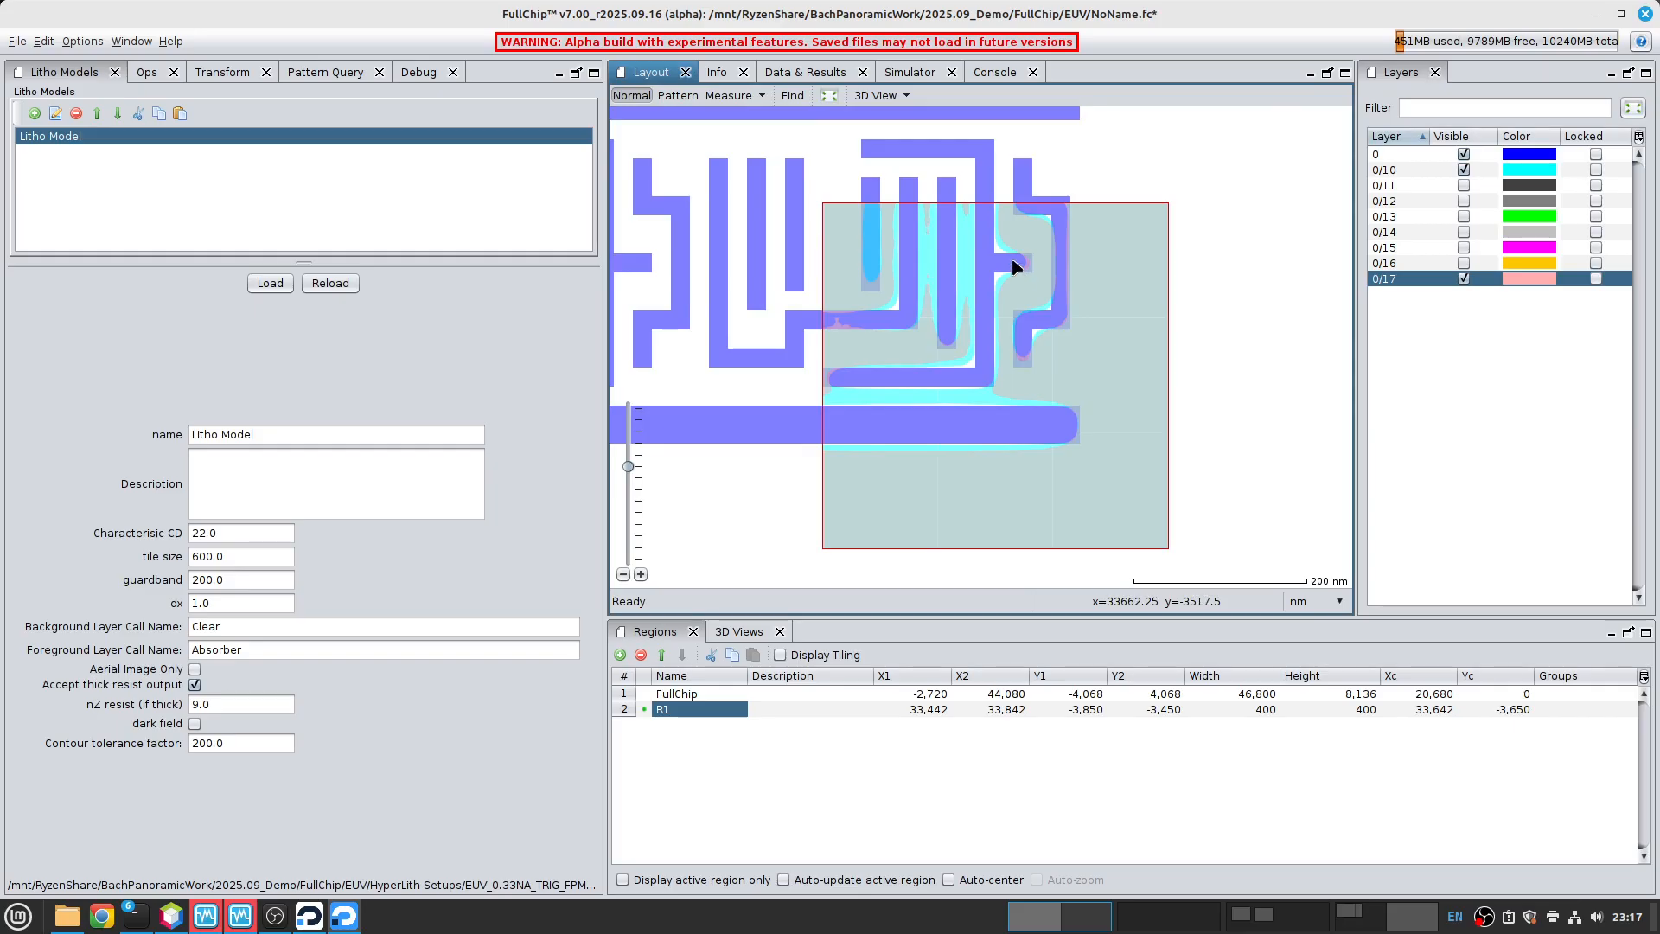
scroll(1013, 262, up, 1)
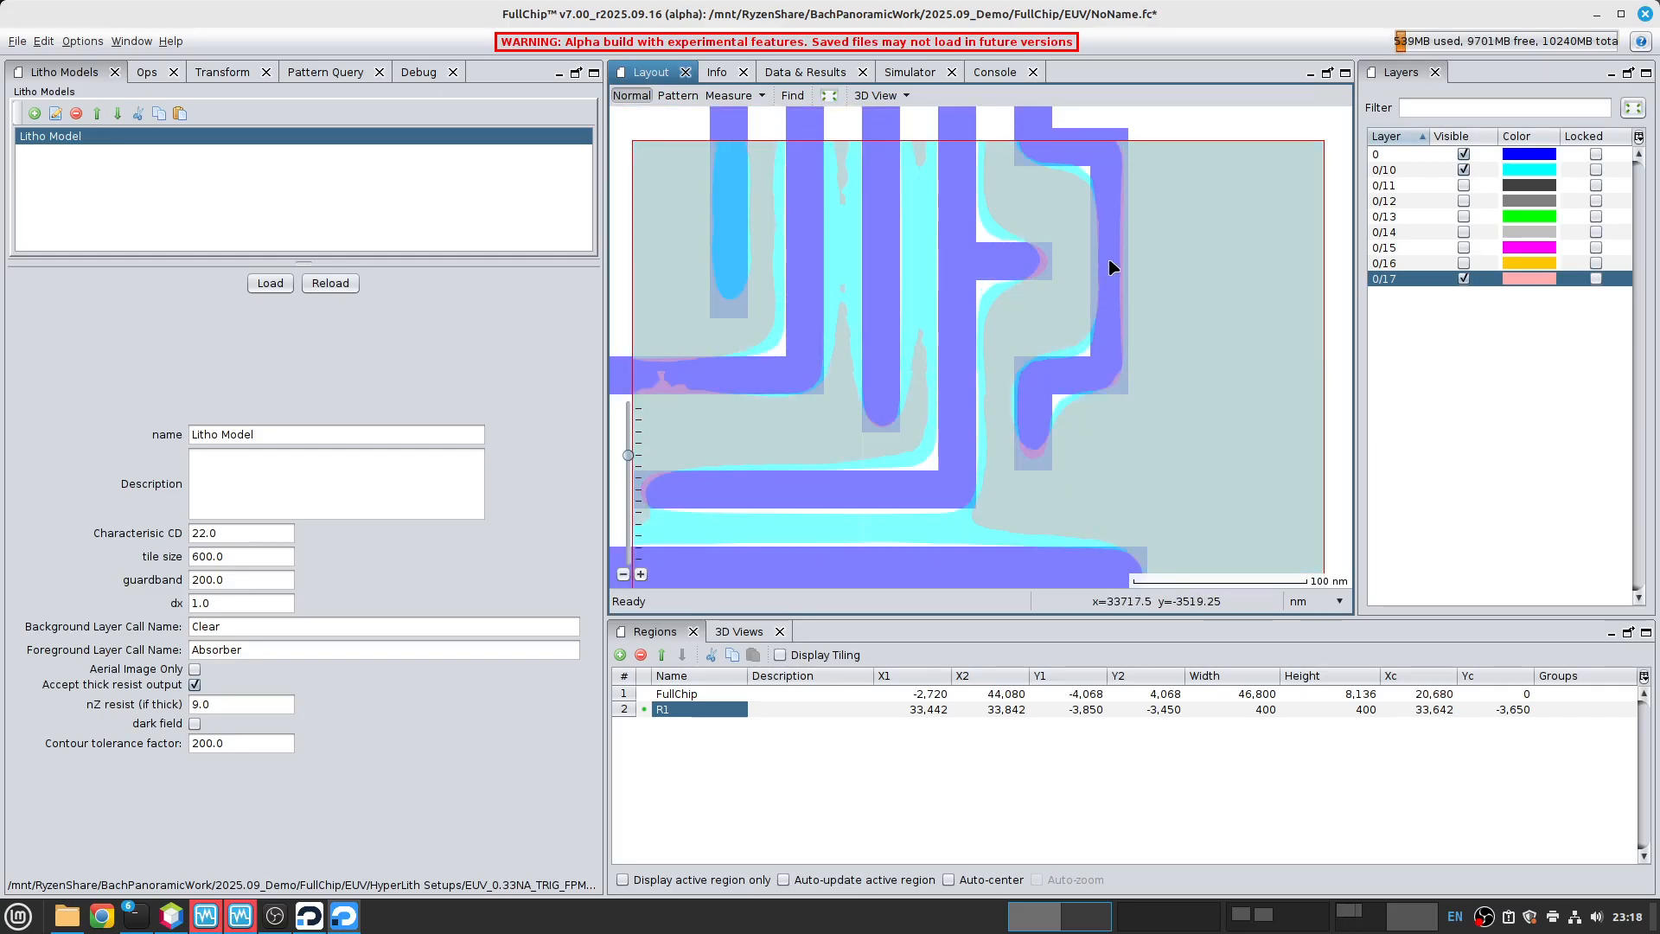
scroll(1113, 257, down, 1)
scroll(1044, 238, up, 2)
middle_drag(1044, 238, 1070, 375)
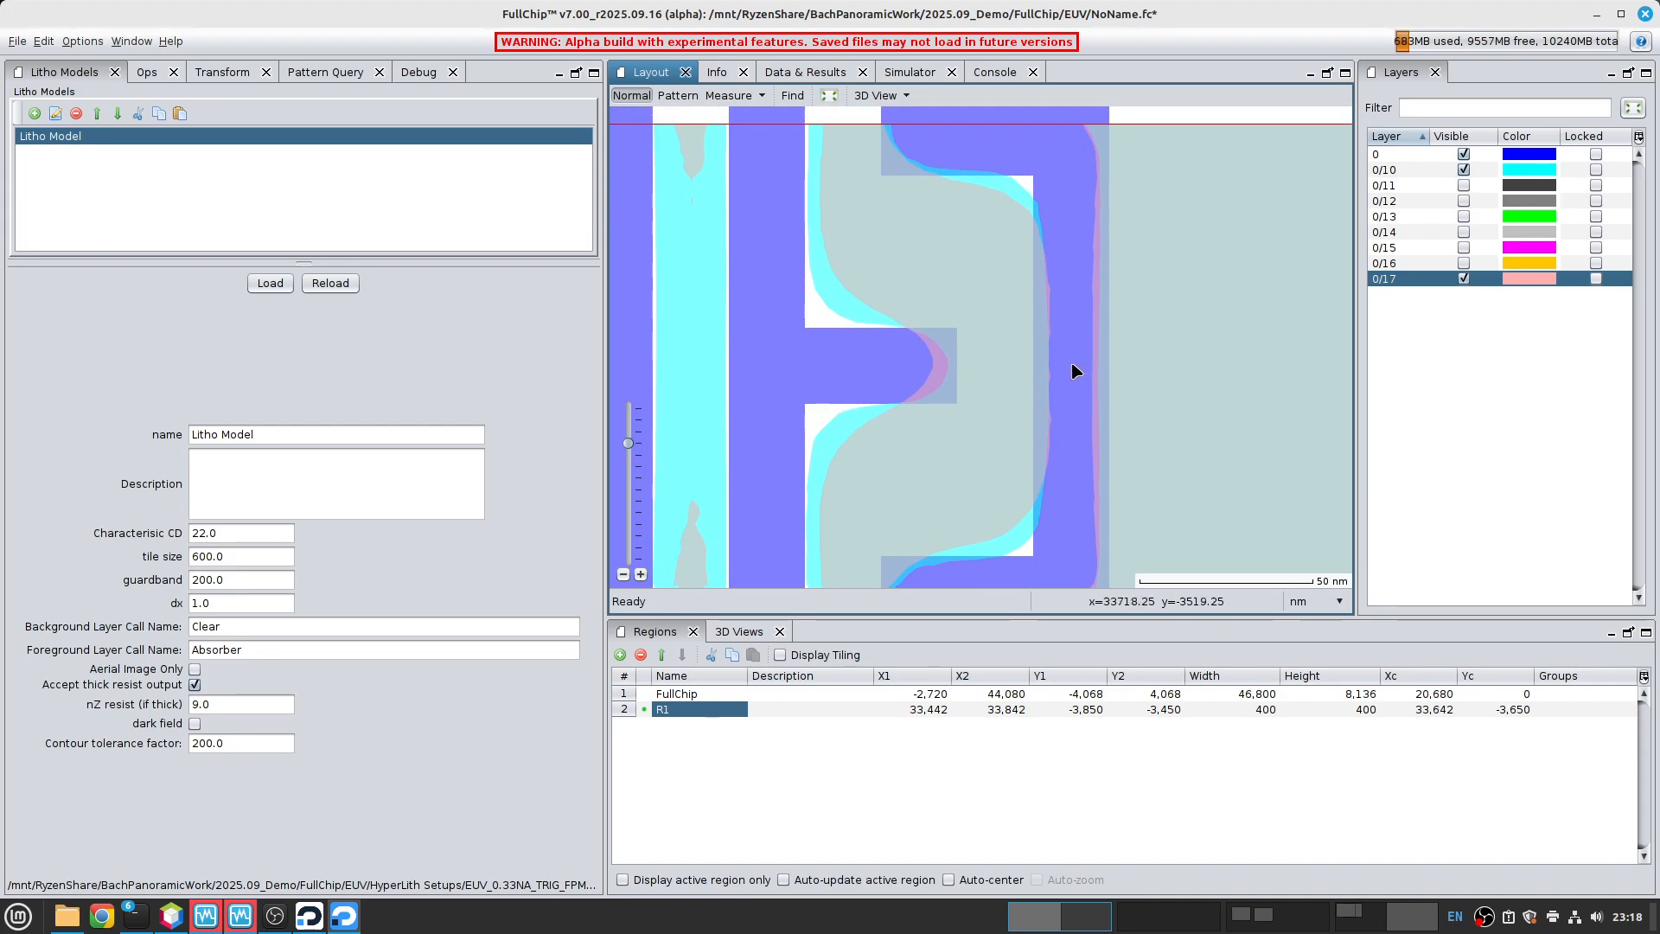
- Make all resist layers 0/10 to 0/17 visible and inspect their stacked contours within region R1
shift+click(1399, 169)
right_click(1408, 248)
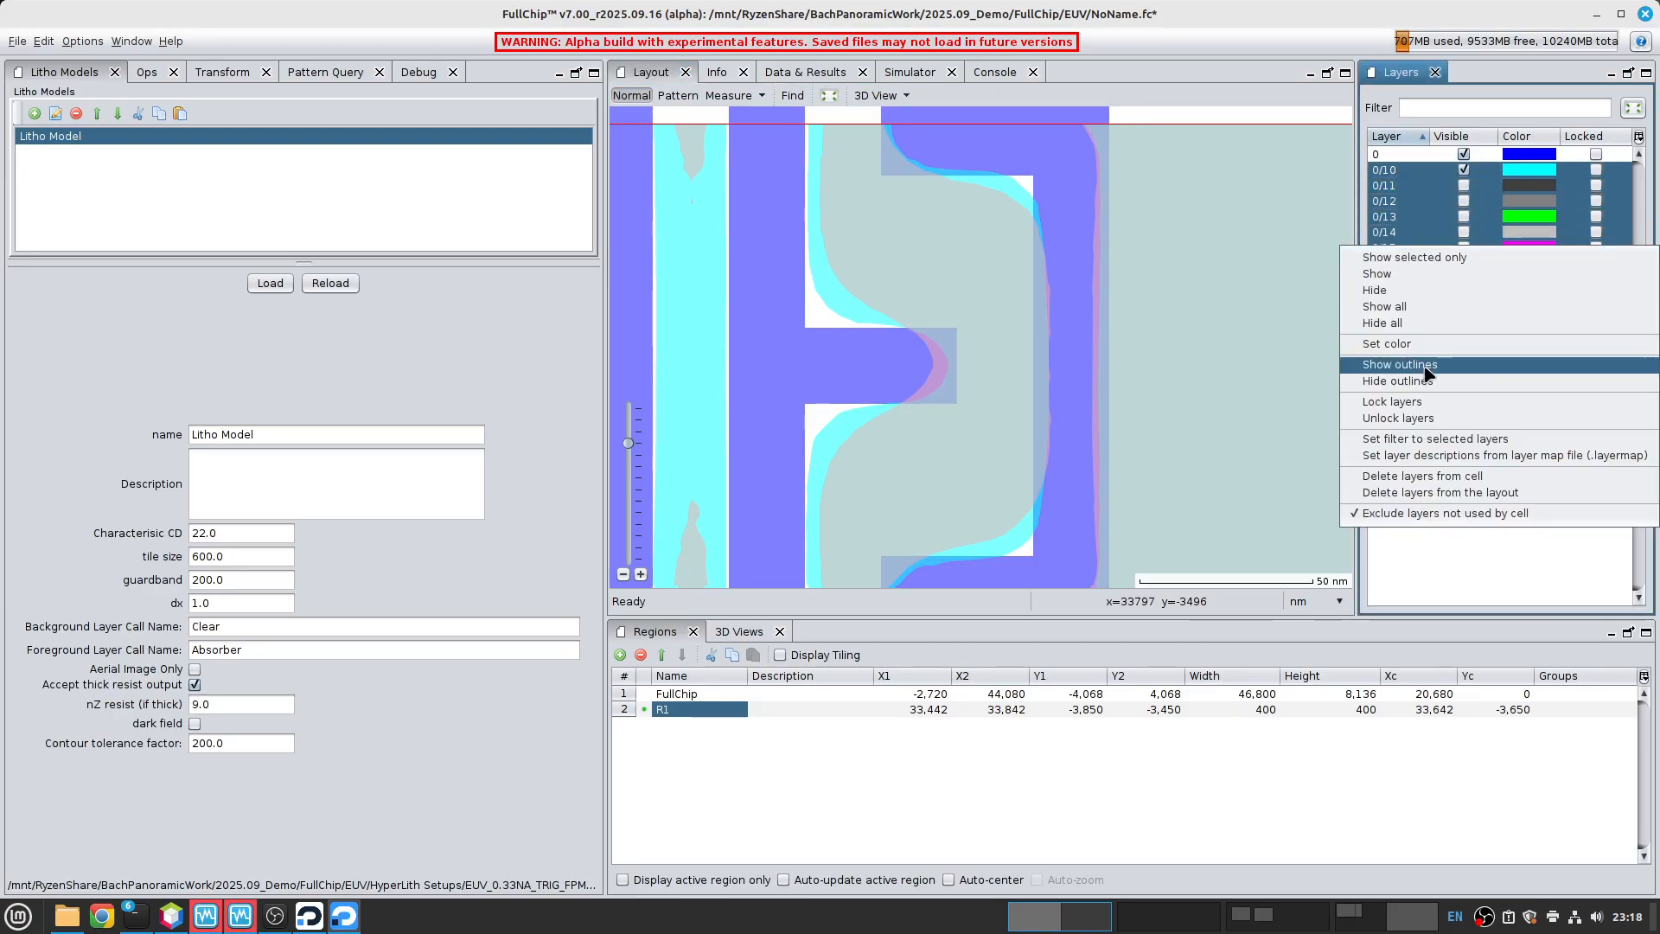
click(1411, 275)
scroll(1062, 329, down, 2)
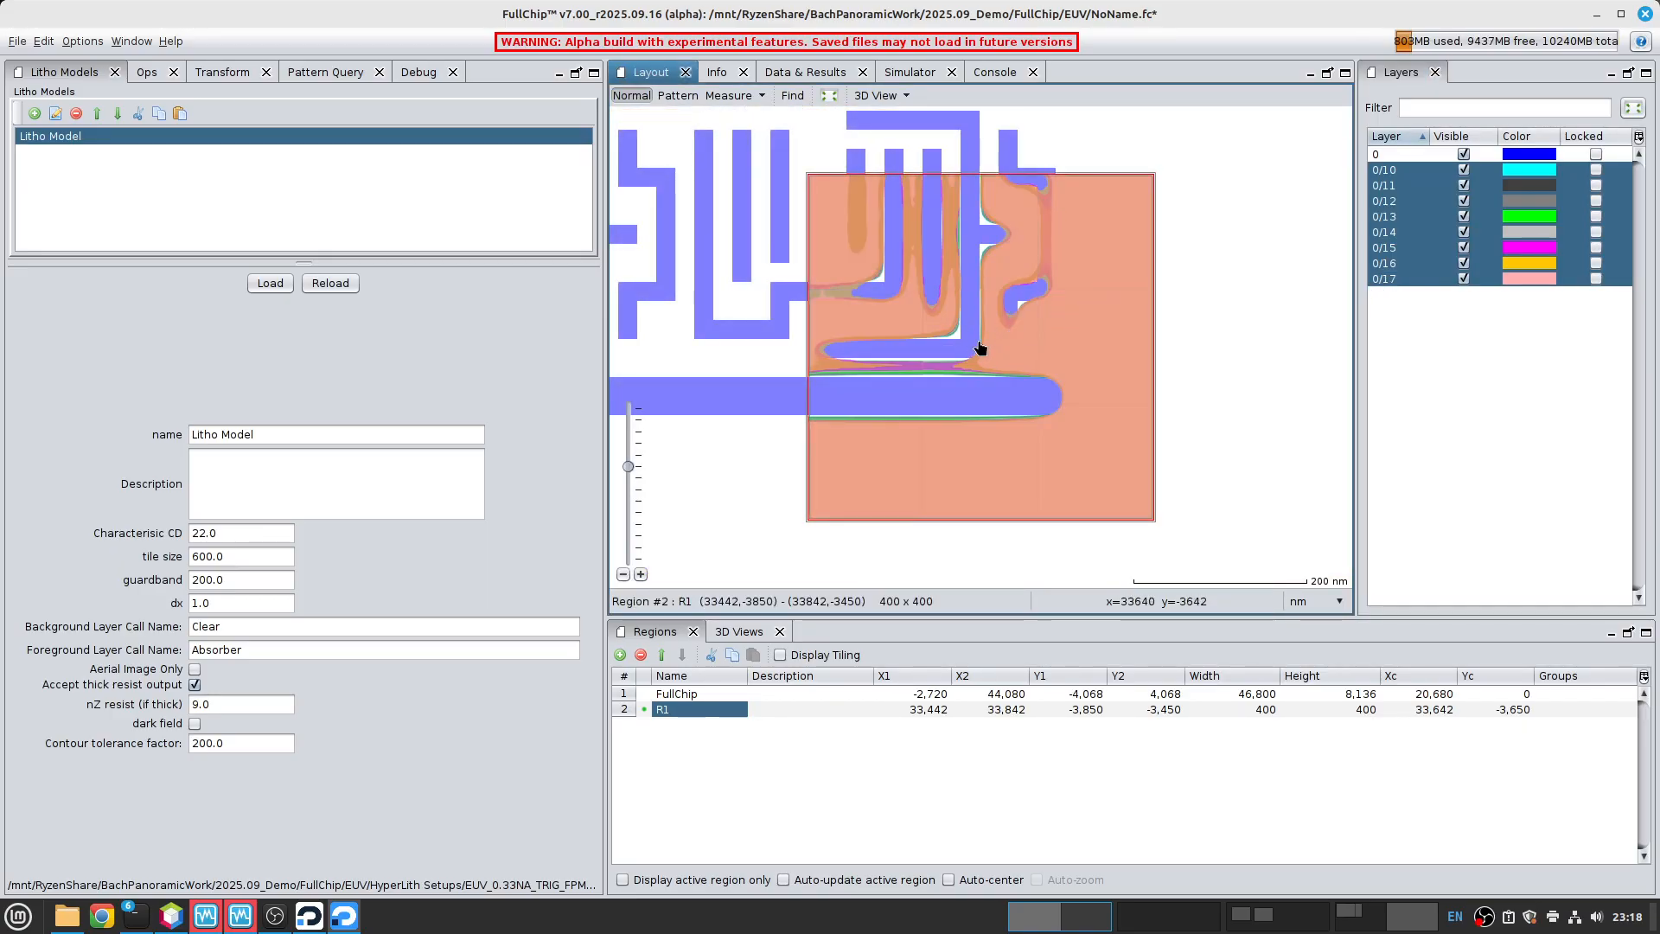
scroll(931, 402, down, 5)
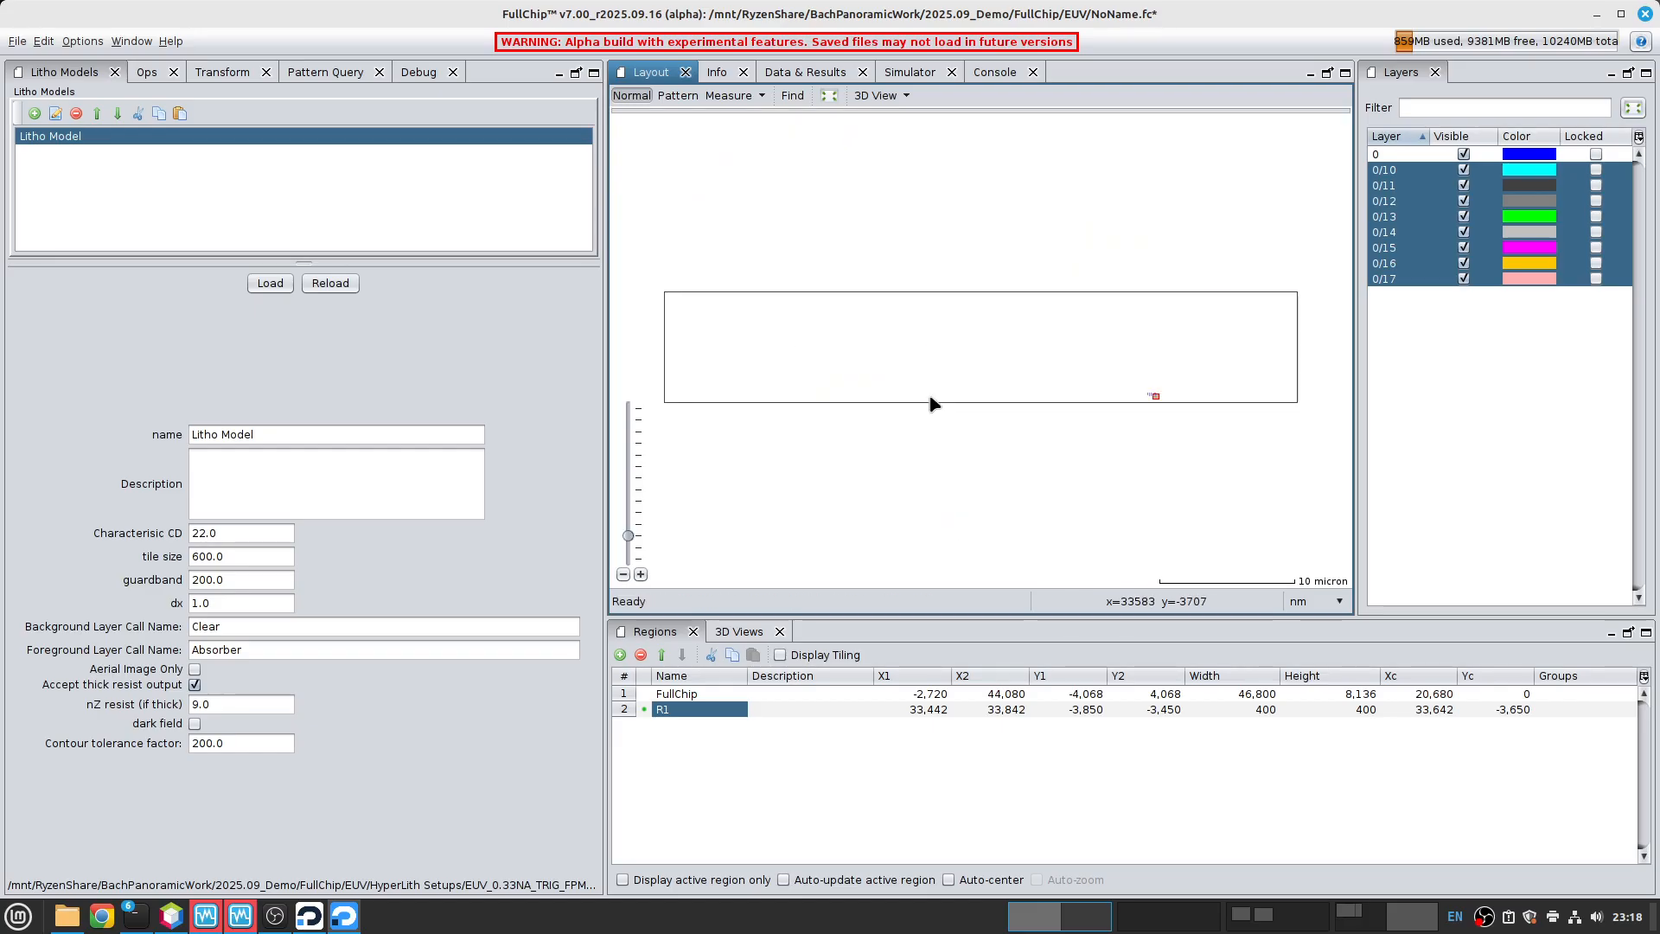
scroll(1067, 378, up, 7)
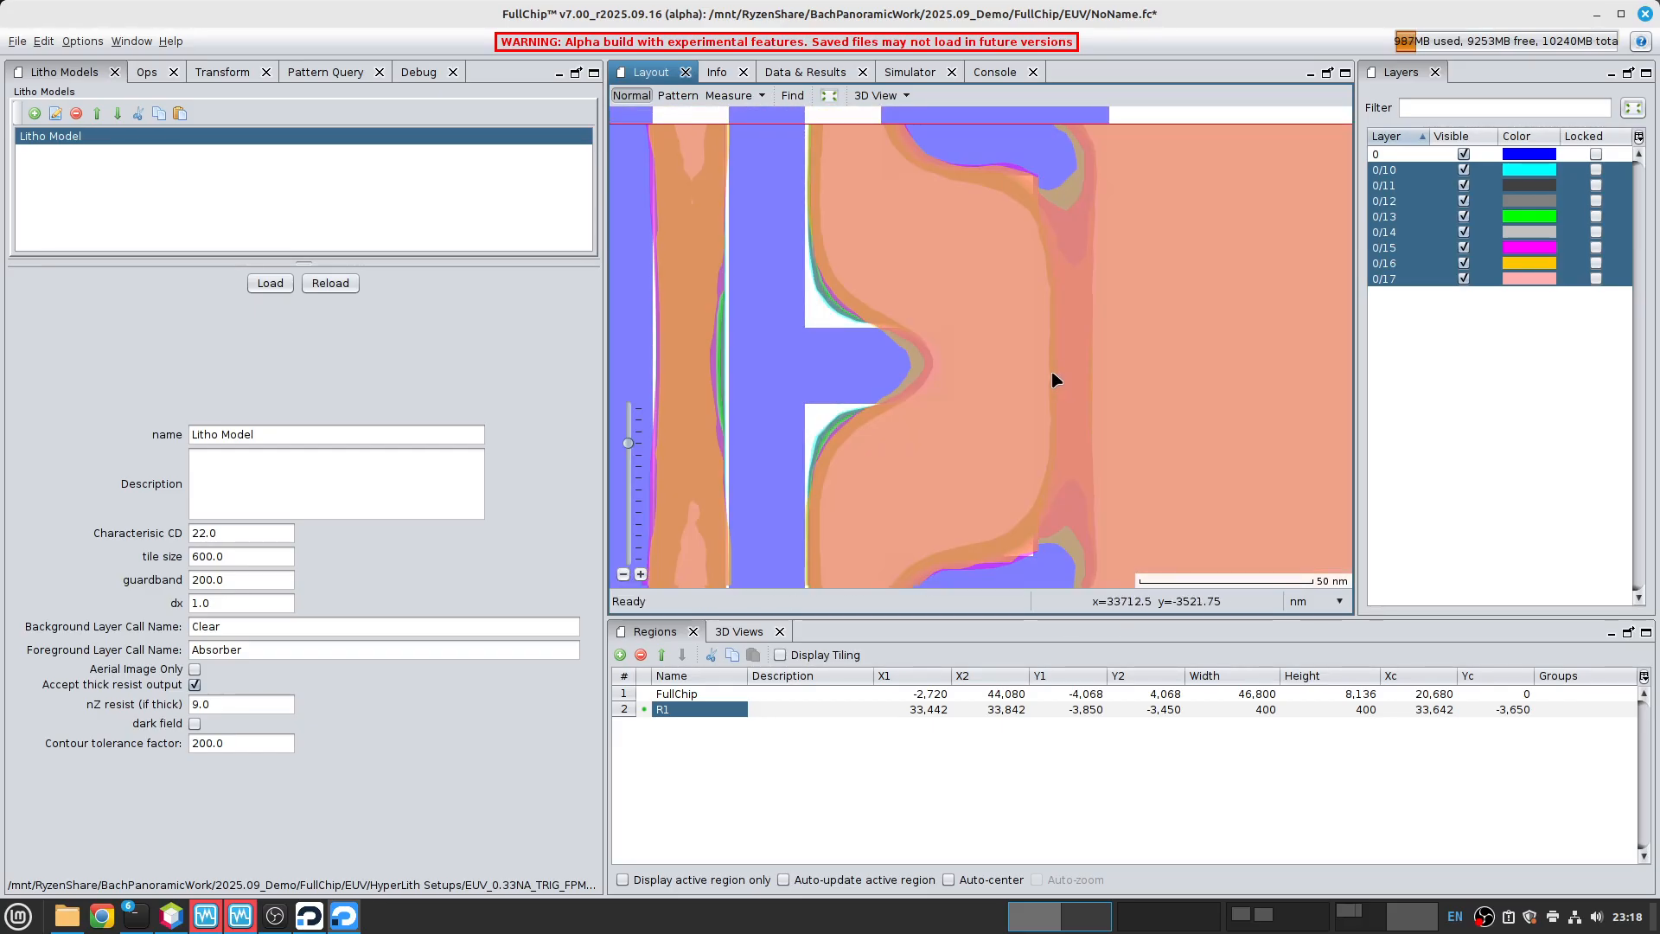
scroll(1055, 379, down, 2)
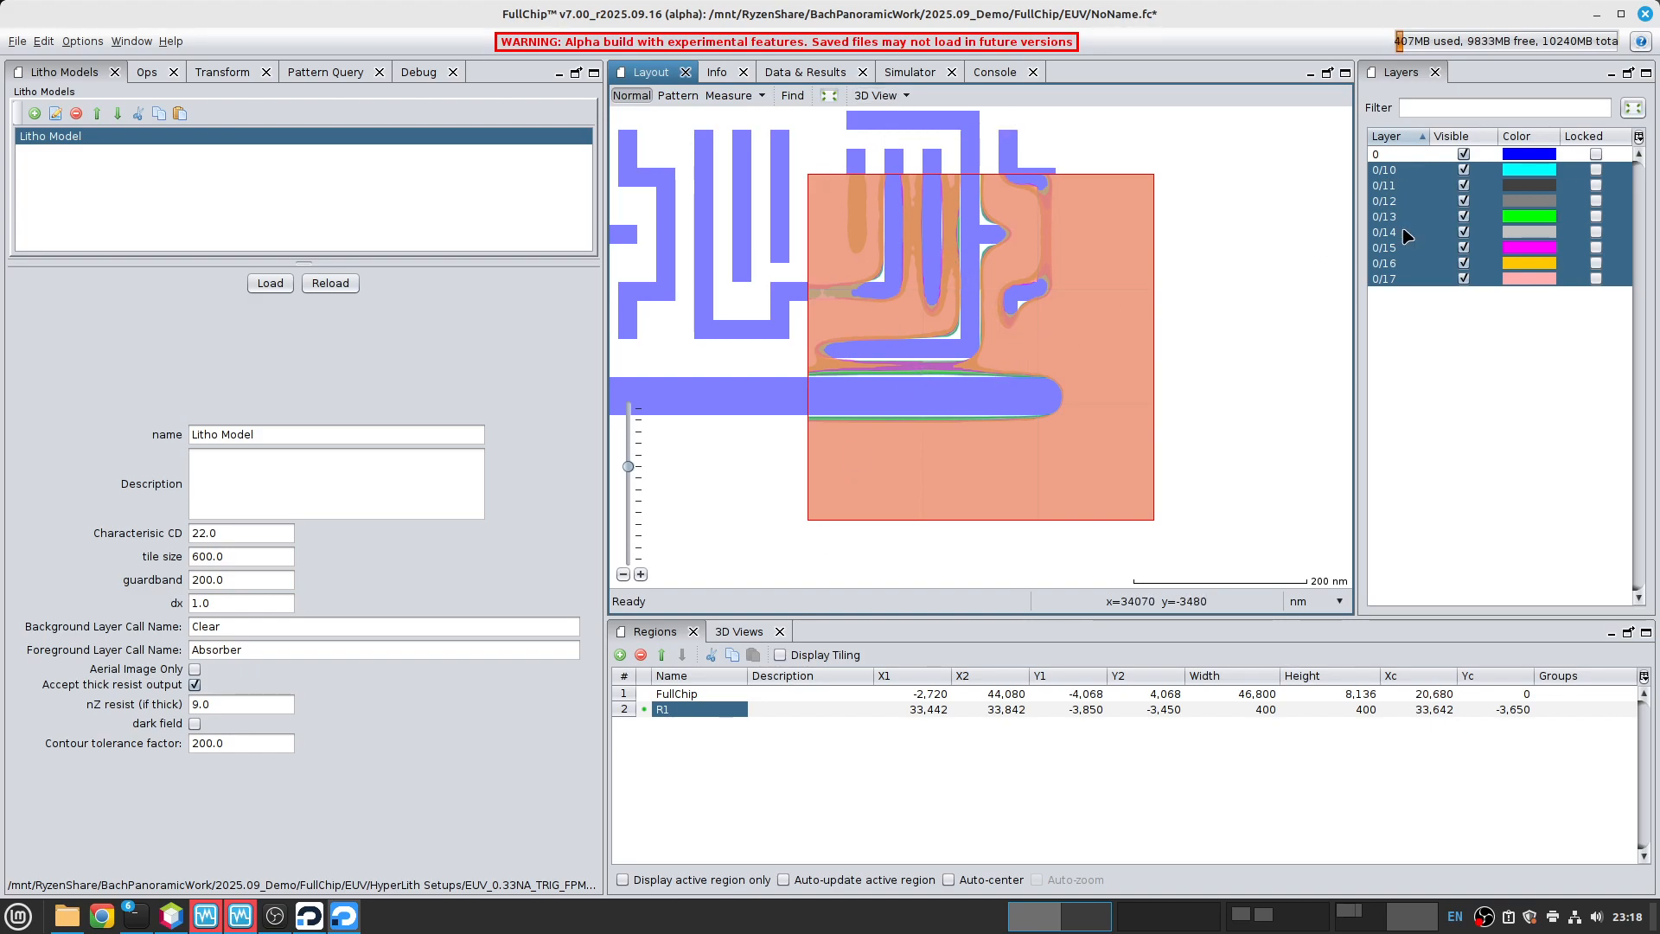
- Add a resist configuration to the 3D view configurations and select it
click(906, 96)
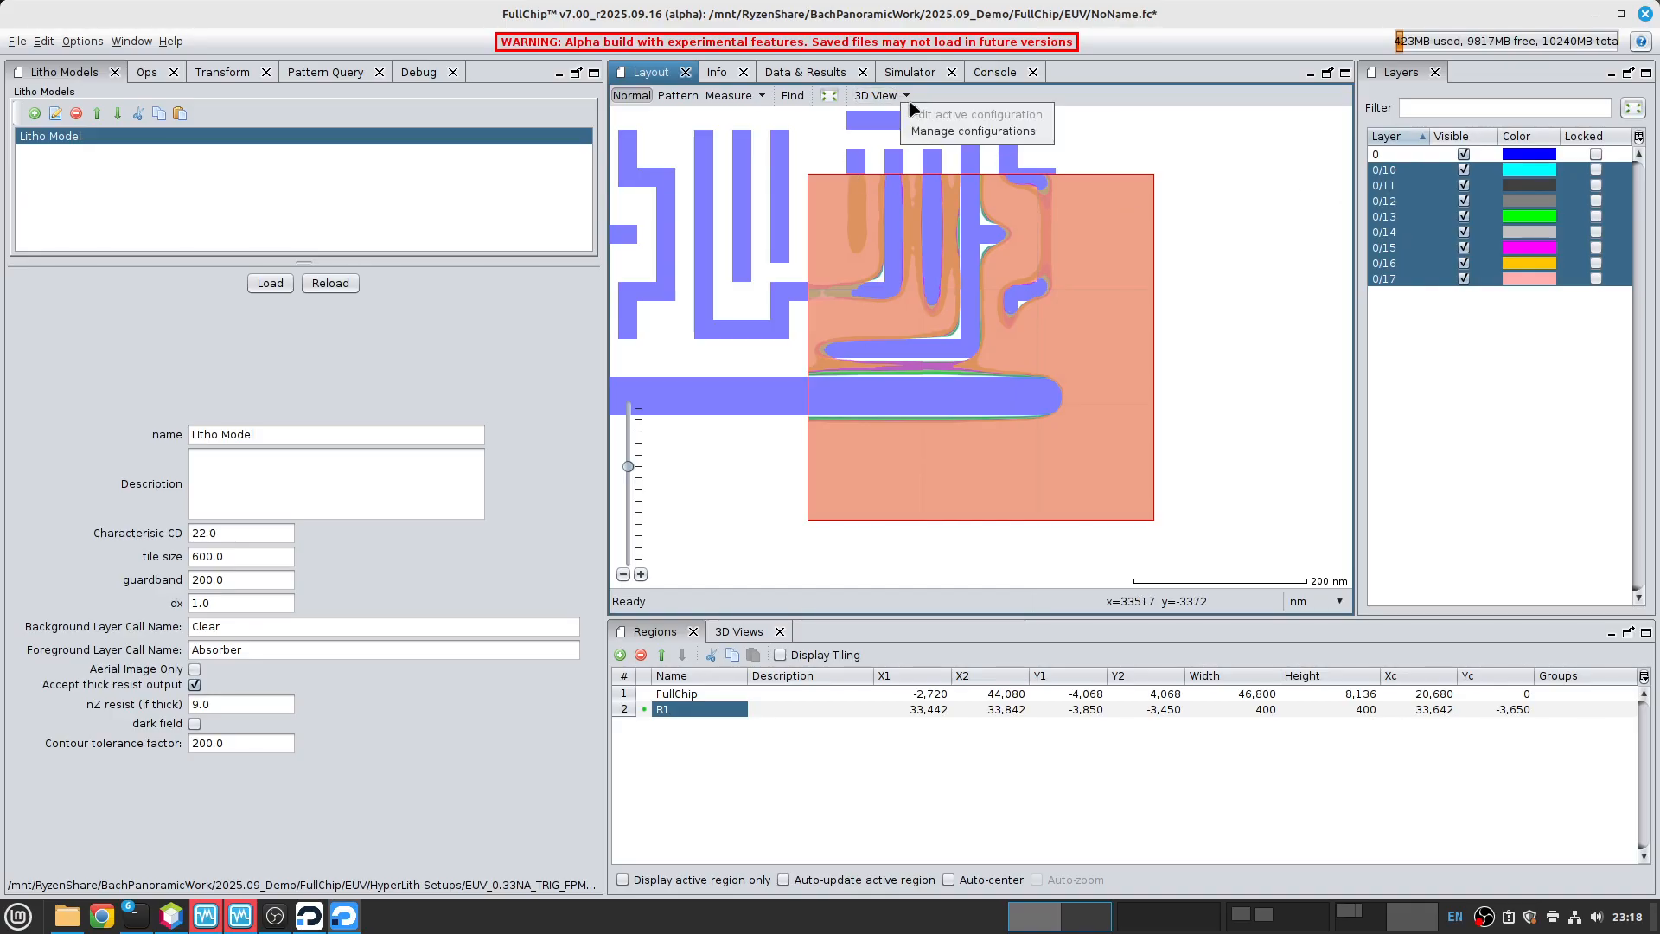
click(932, 132)
click(394, 125)
click(438, 165)
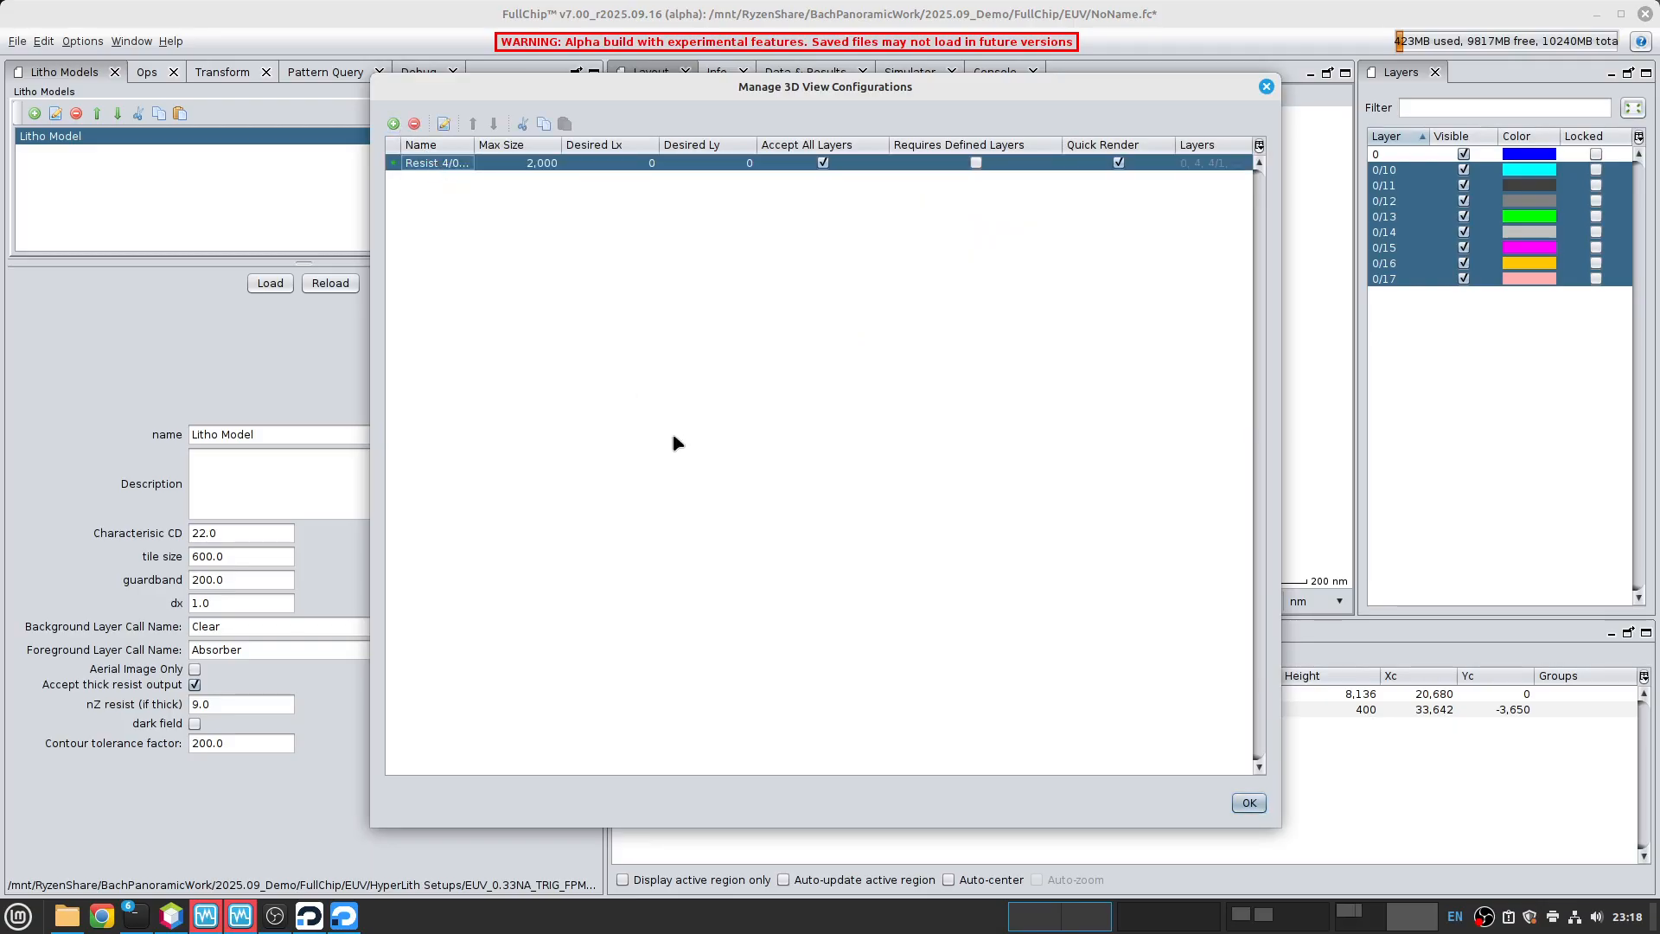
- Edit the 3D view configuration and rename it "resist 0/10"
click(443, 125)
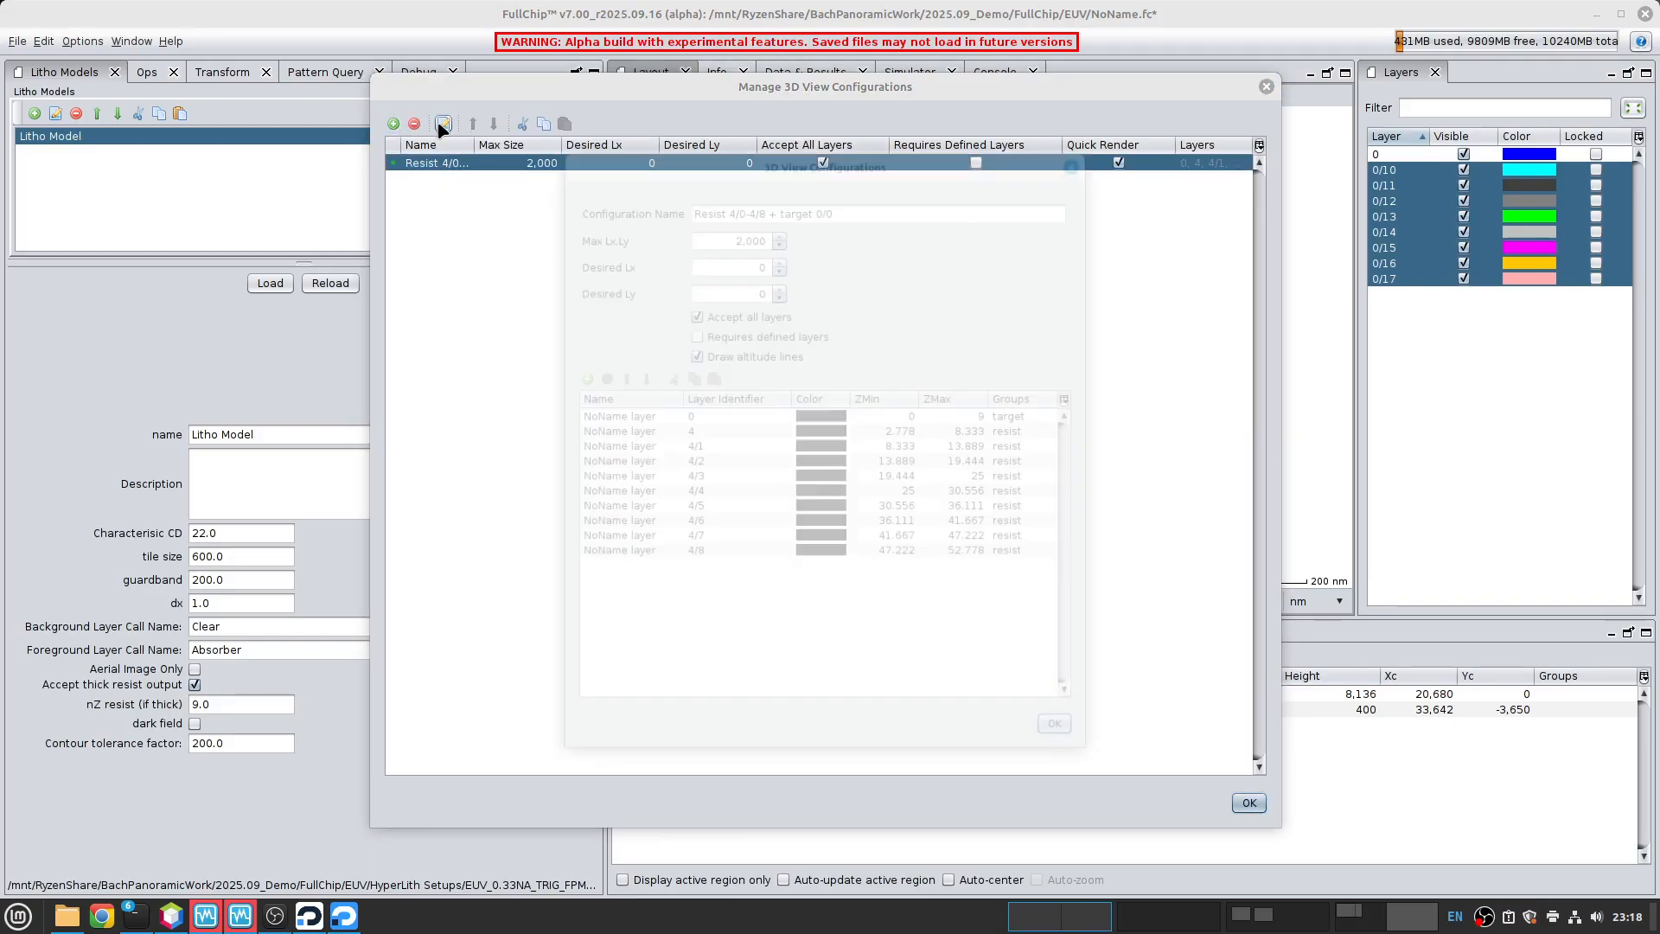
click(854, 202)
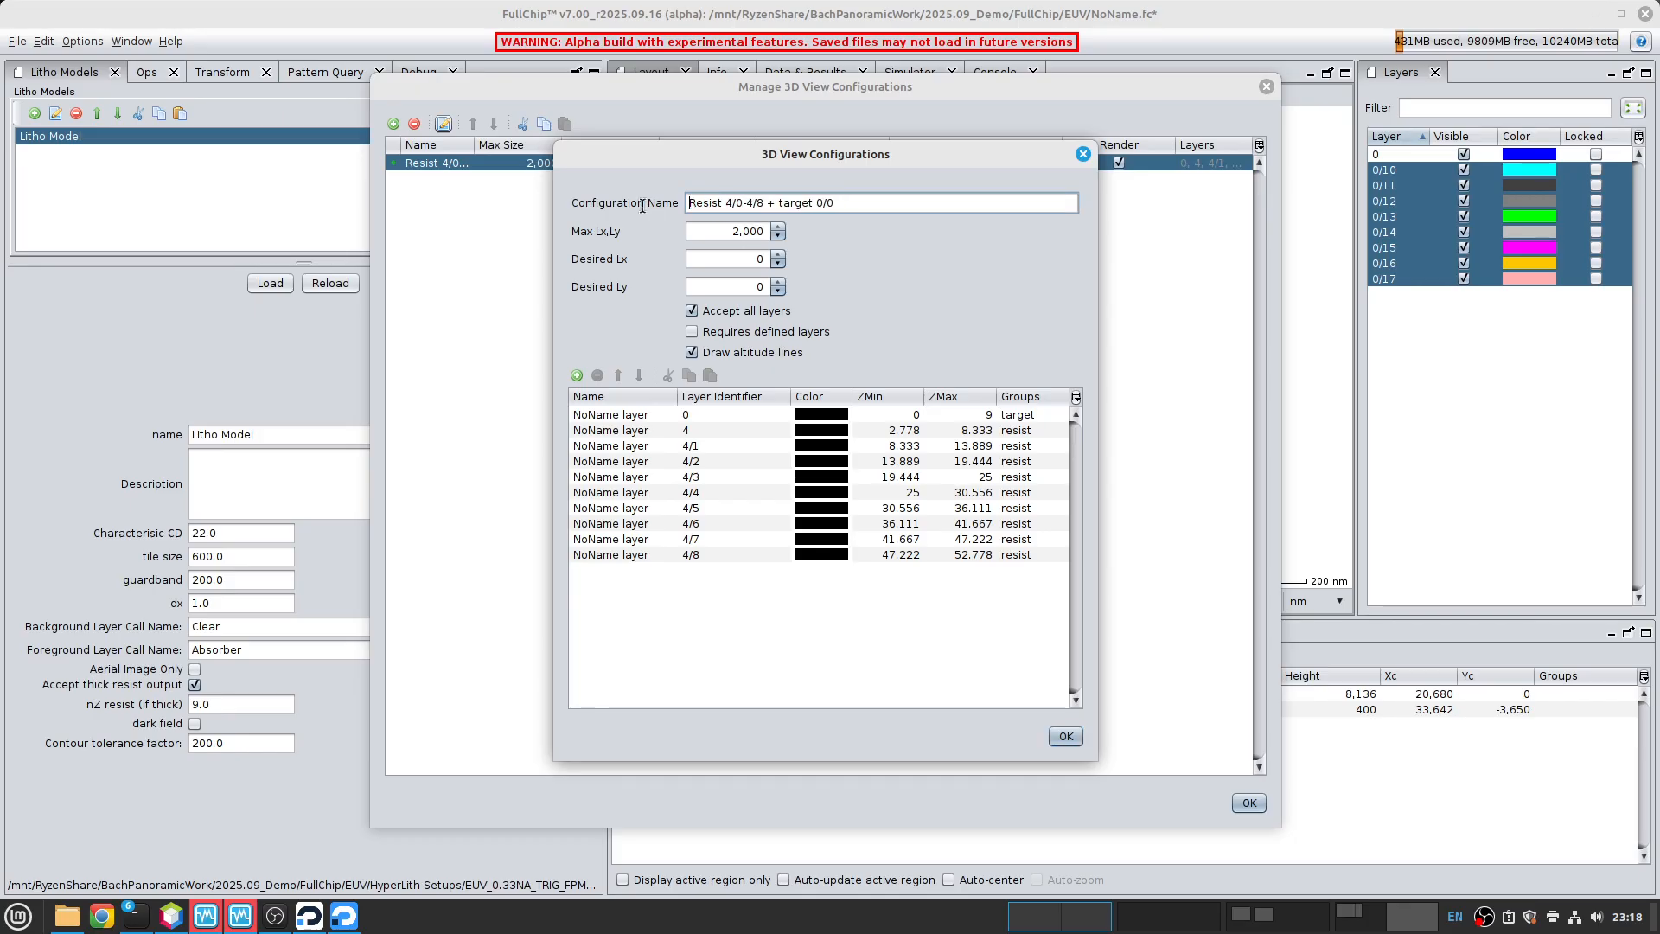
drag(689, 204, 836, 207)
text(resist)
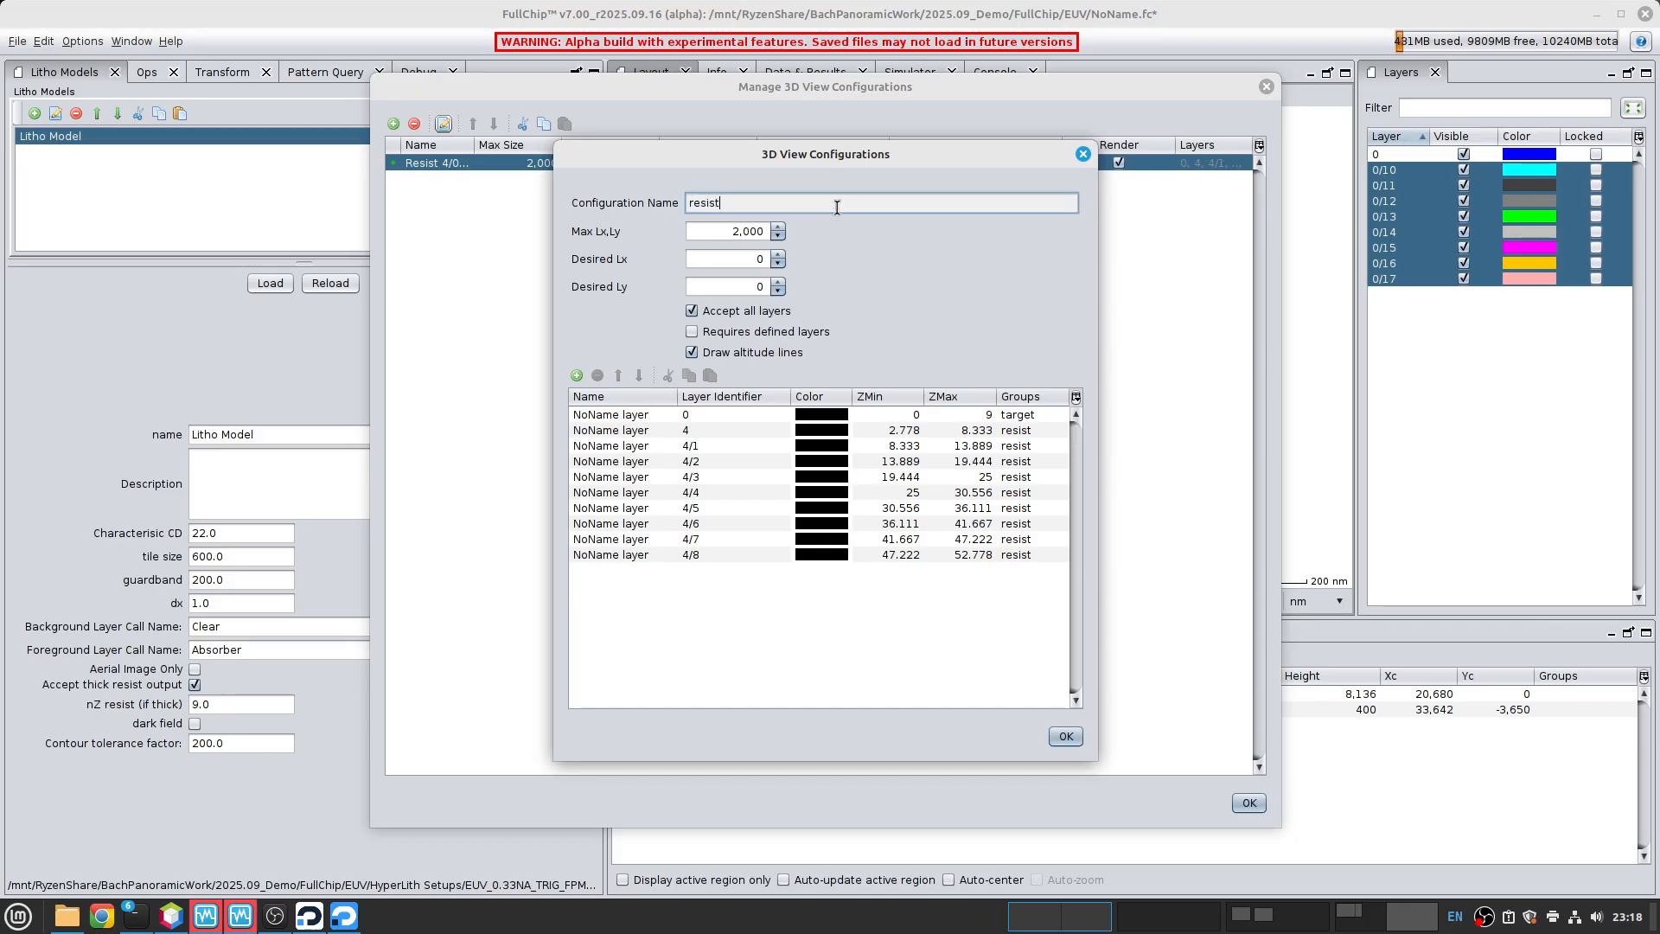
key(BackSpace)
key(BackSpace)
click(722, 265)
click(726, 286)
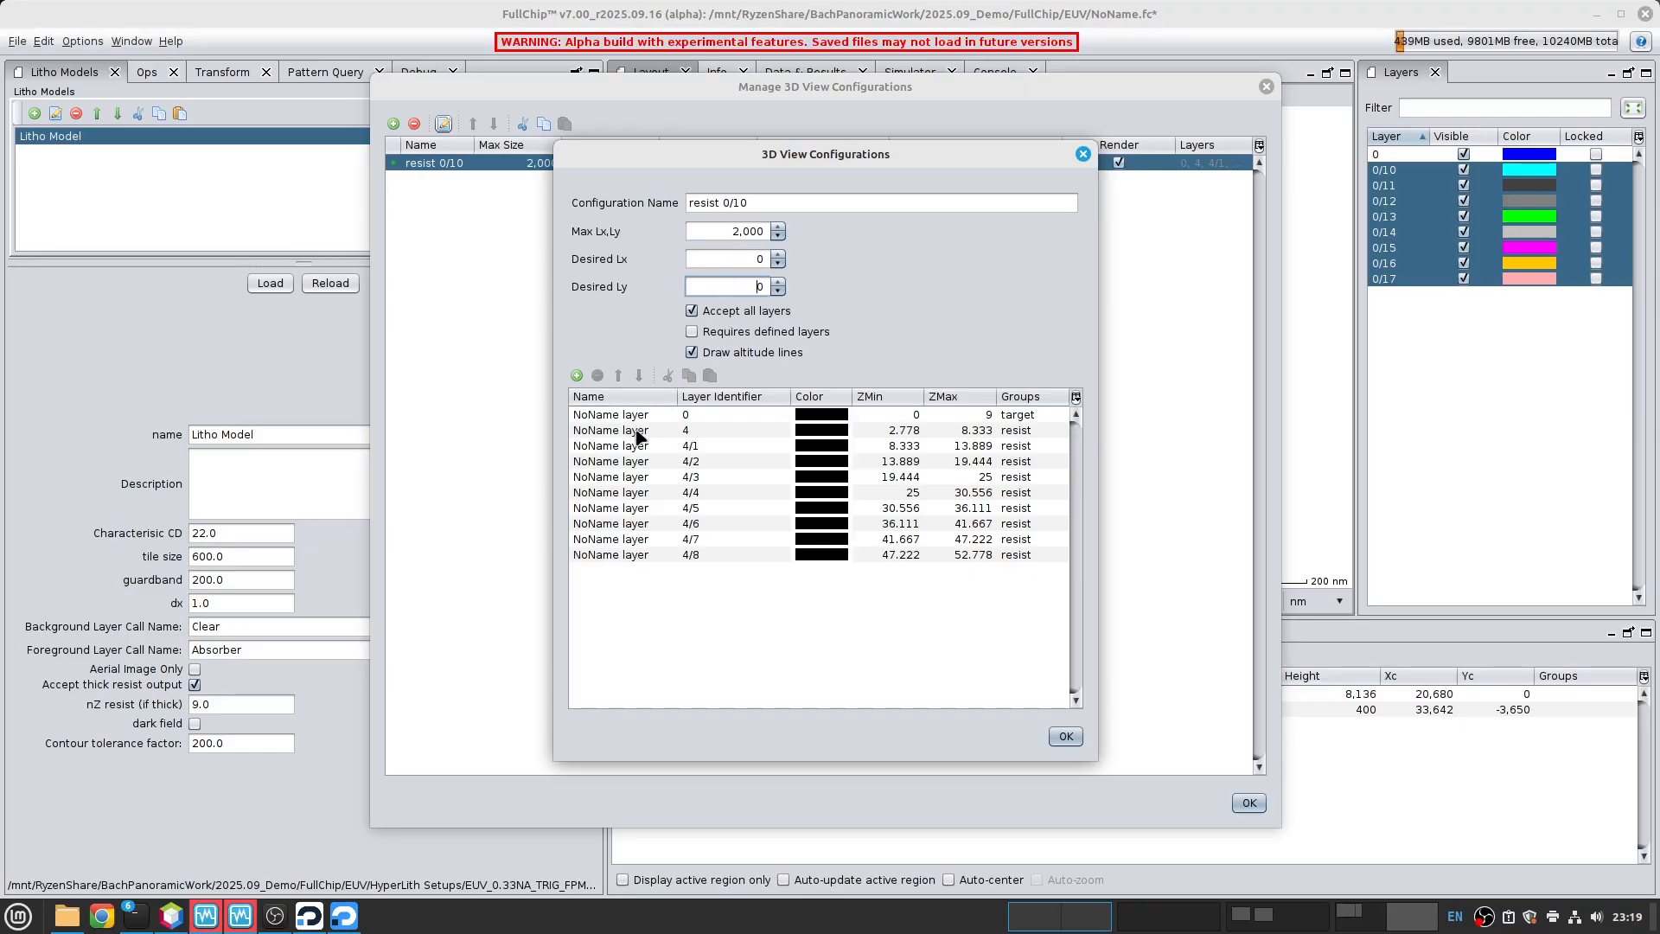
- Replace the configuration's layers 4 to 4/8 with nine resist layers starting at 0/10, spanning z from 5 to 35
drag(638, 437, 663, 573)
click(598, 376)
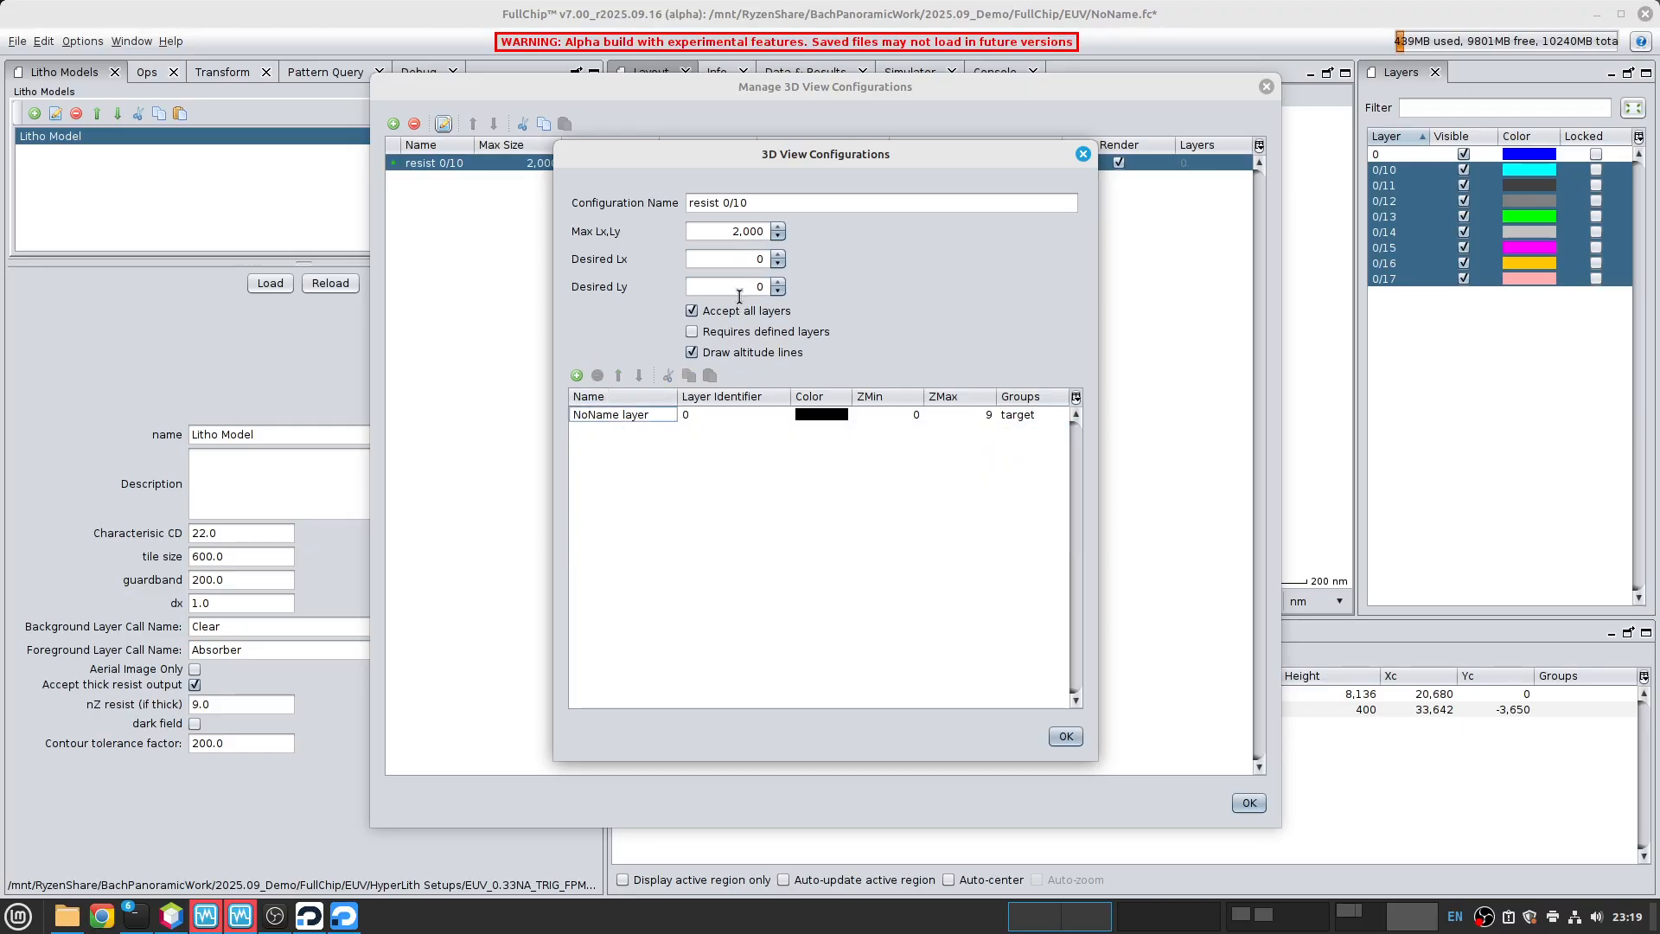
click(577, 375)
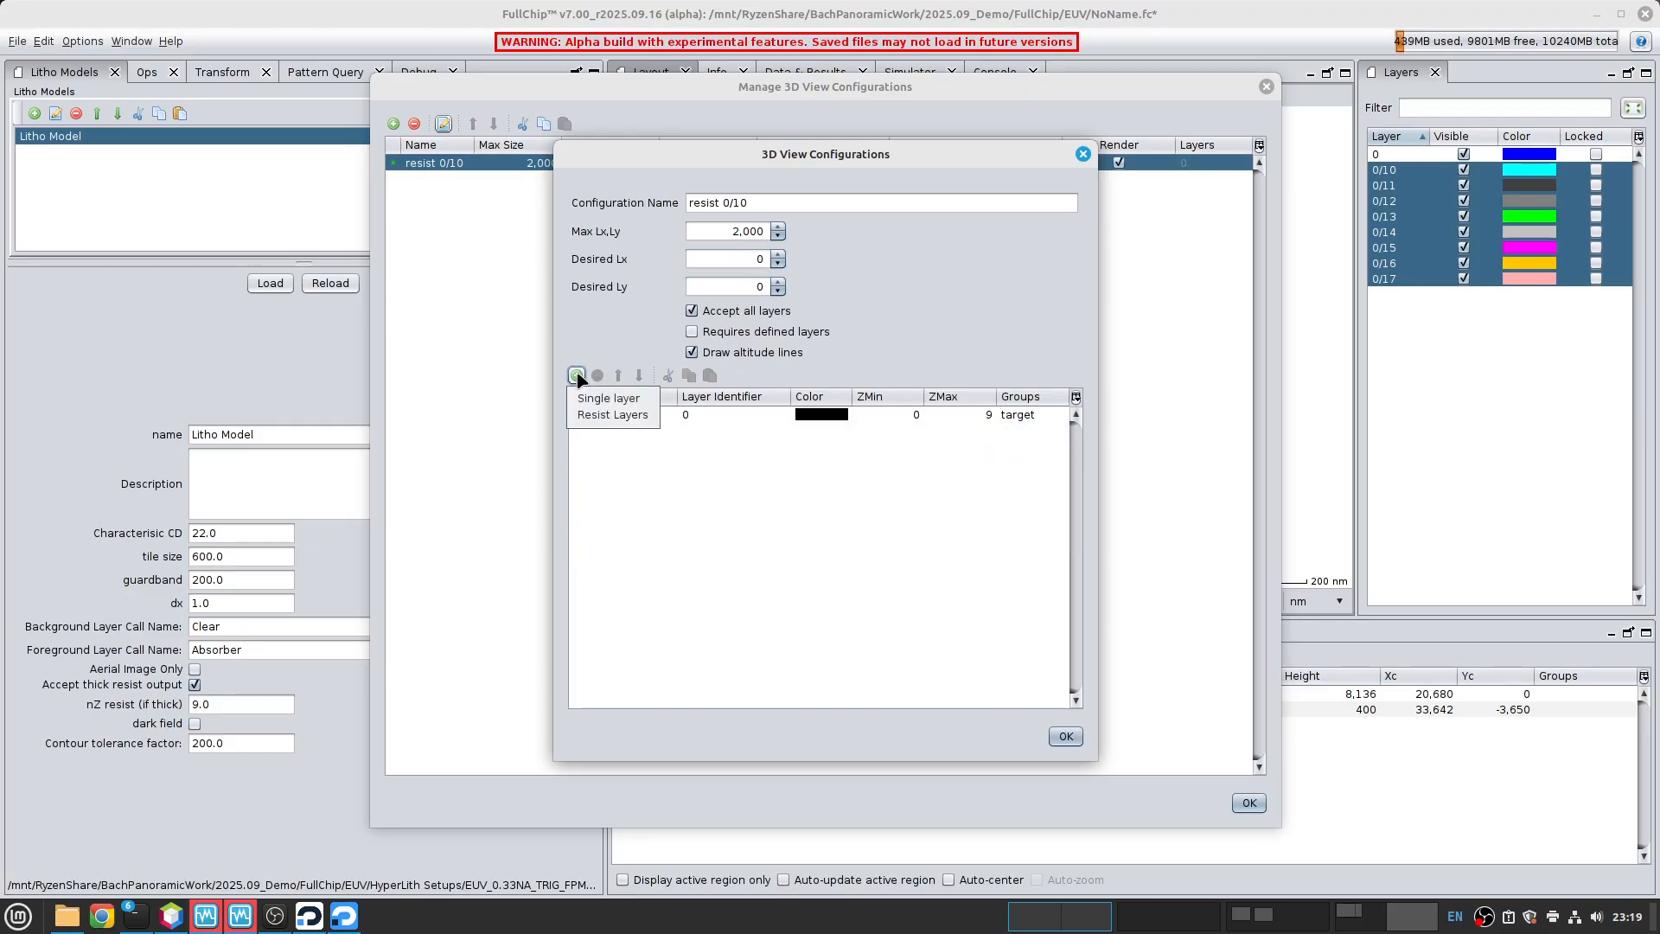
click(599, 416)
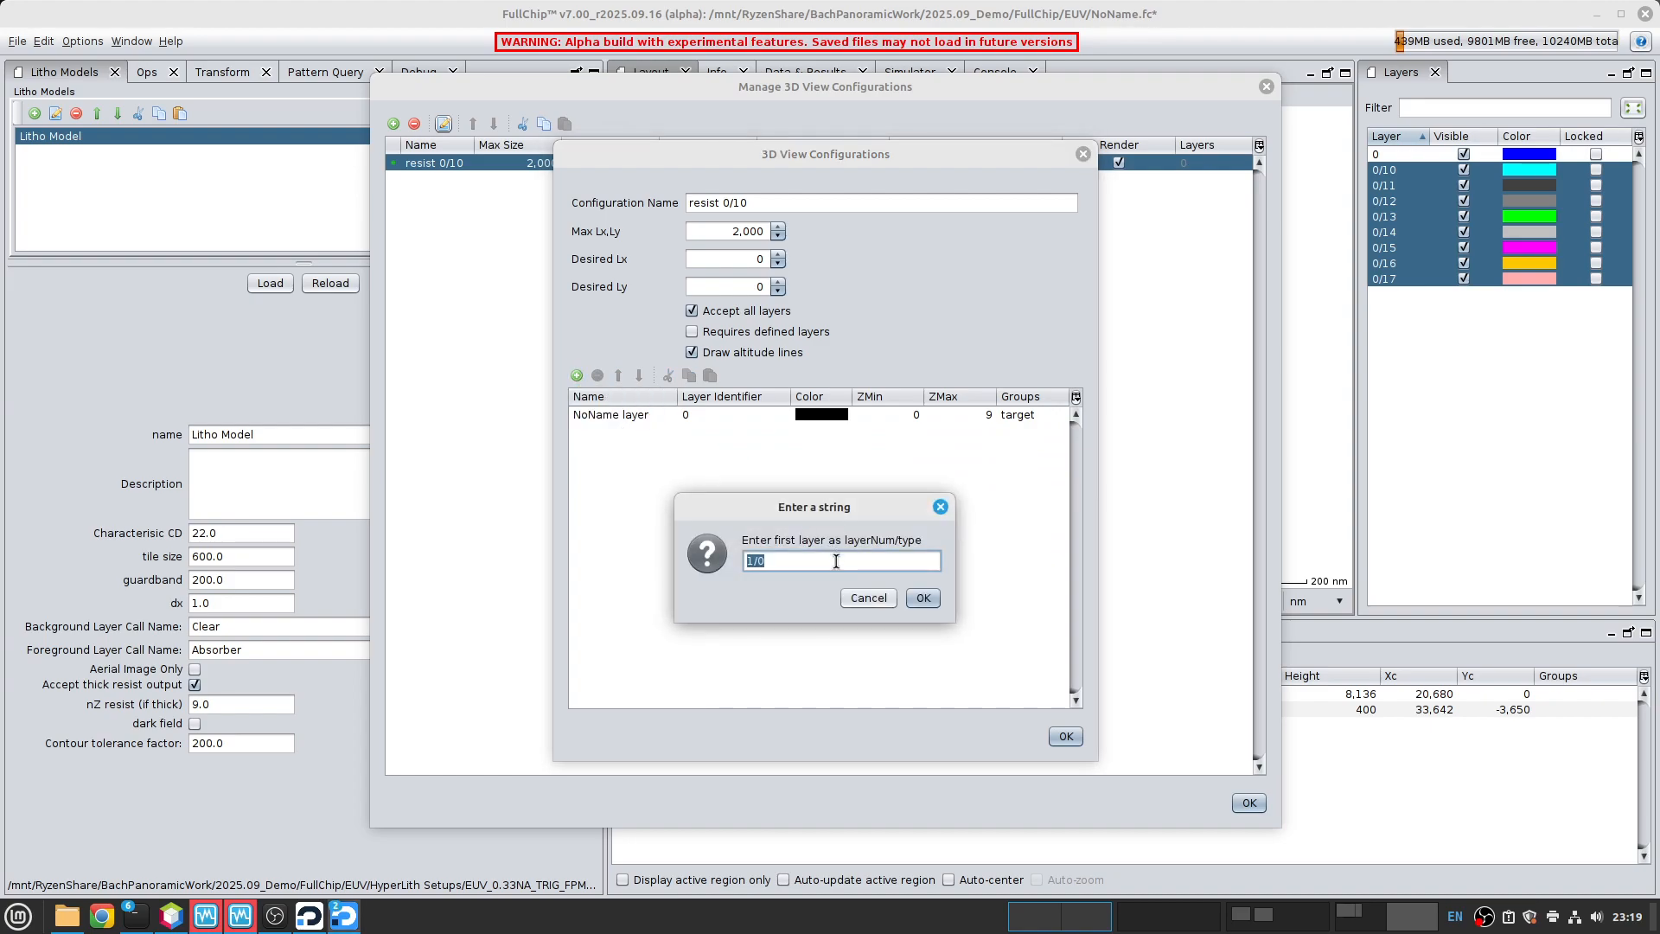
drag(796, 564, 724, 564)
text(0/10)
key(Return)
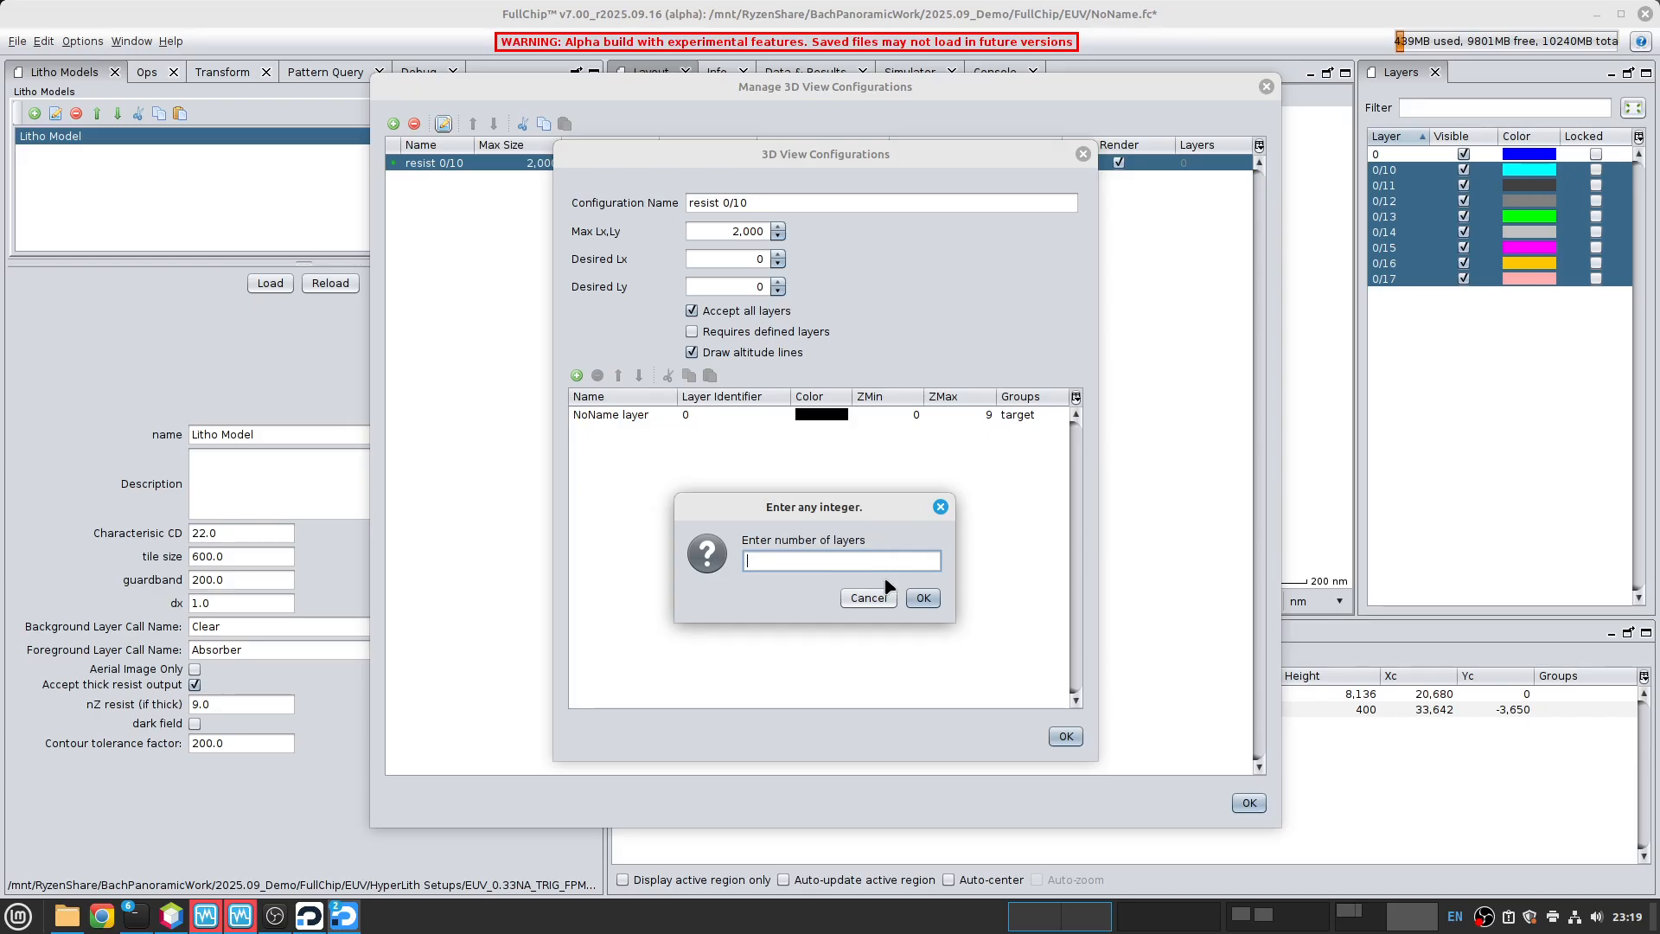
key(Return)
key(Return)
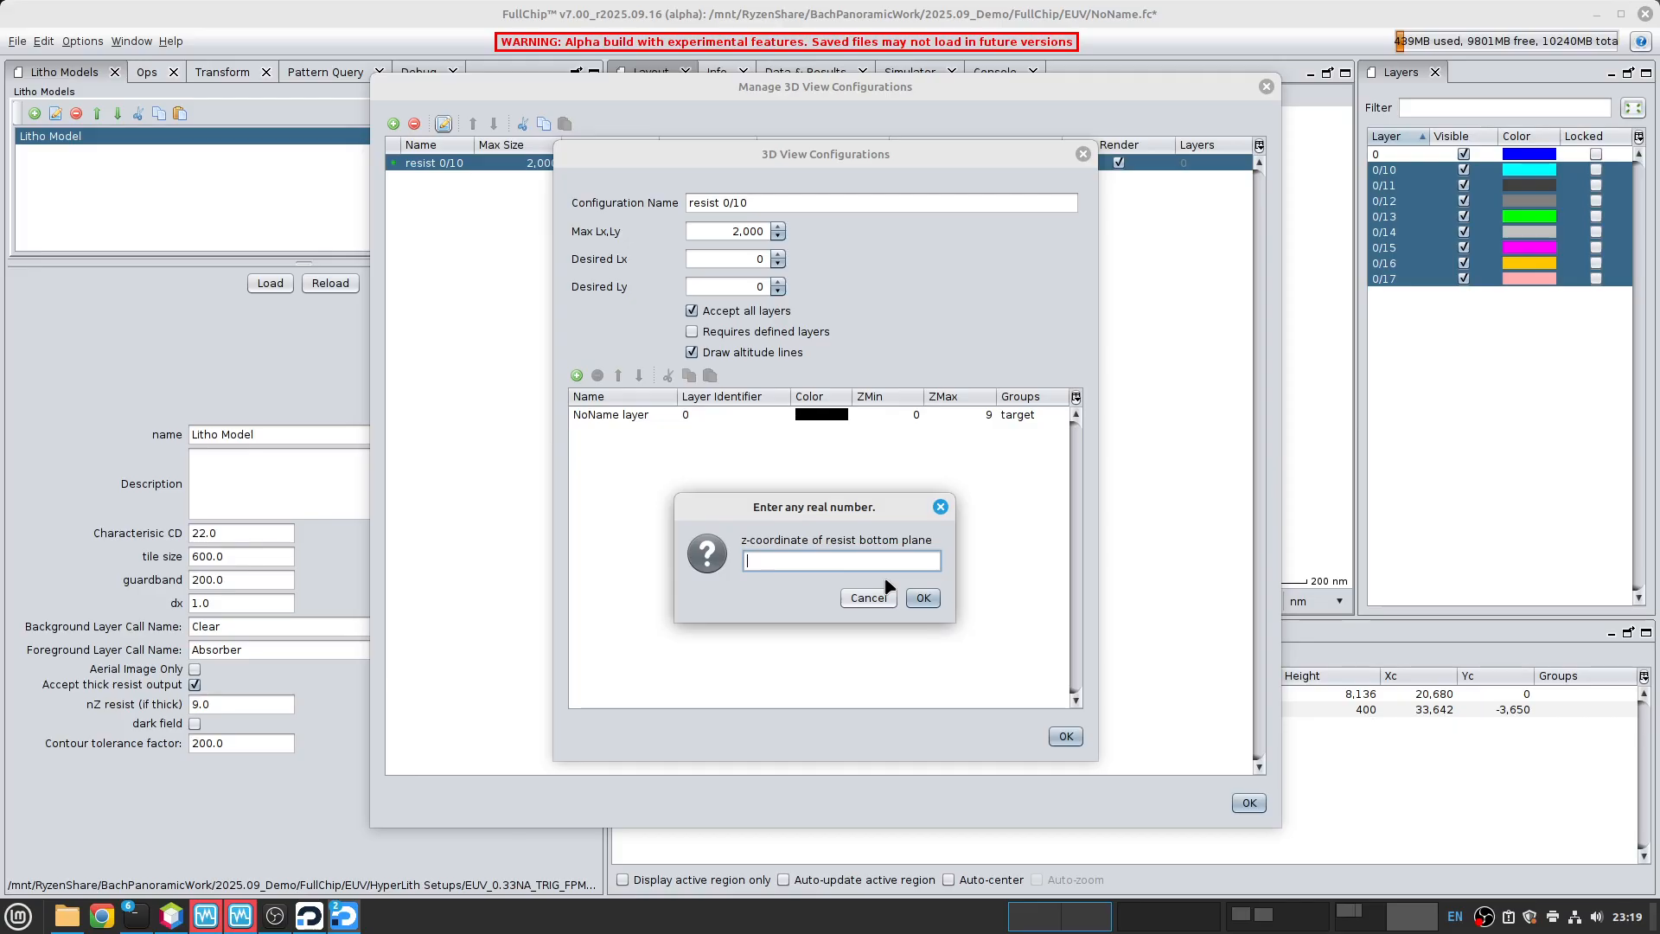
key(Return)
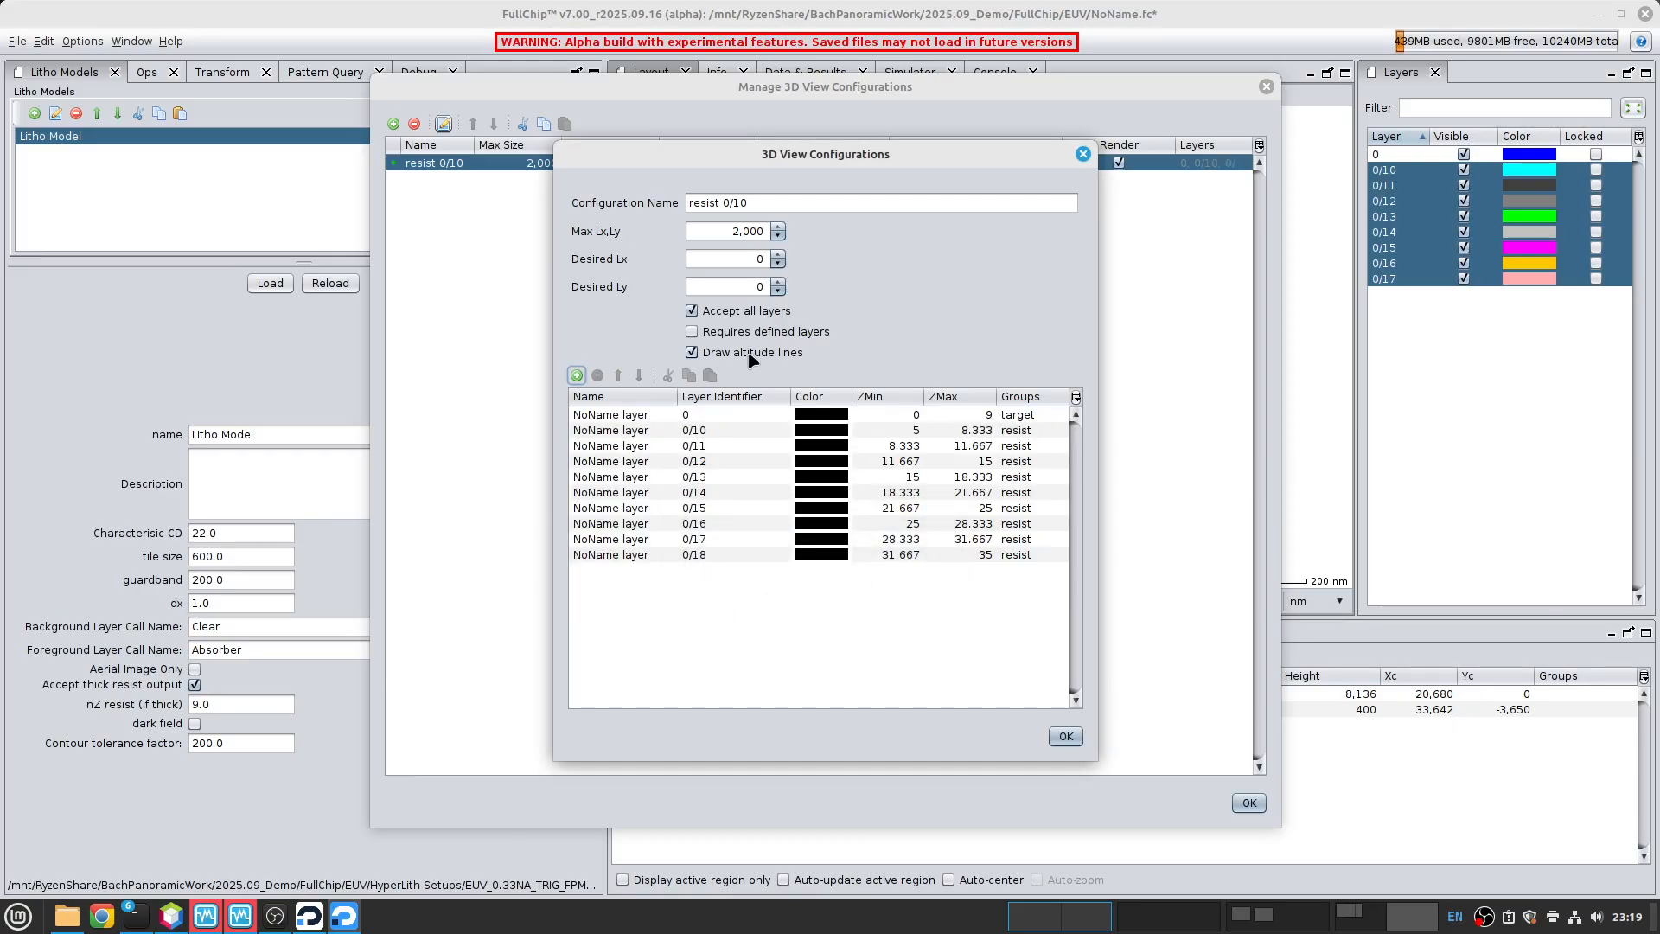
- Make the resist 0/10 configuration require defined layers and accept the 3D view configurations
click(692, 331)
click(1066, 736)
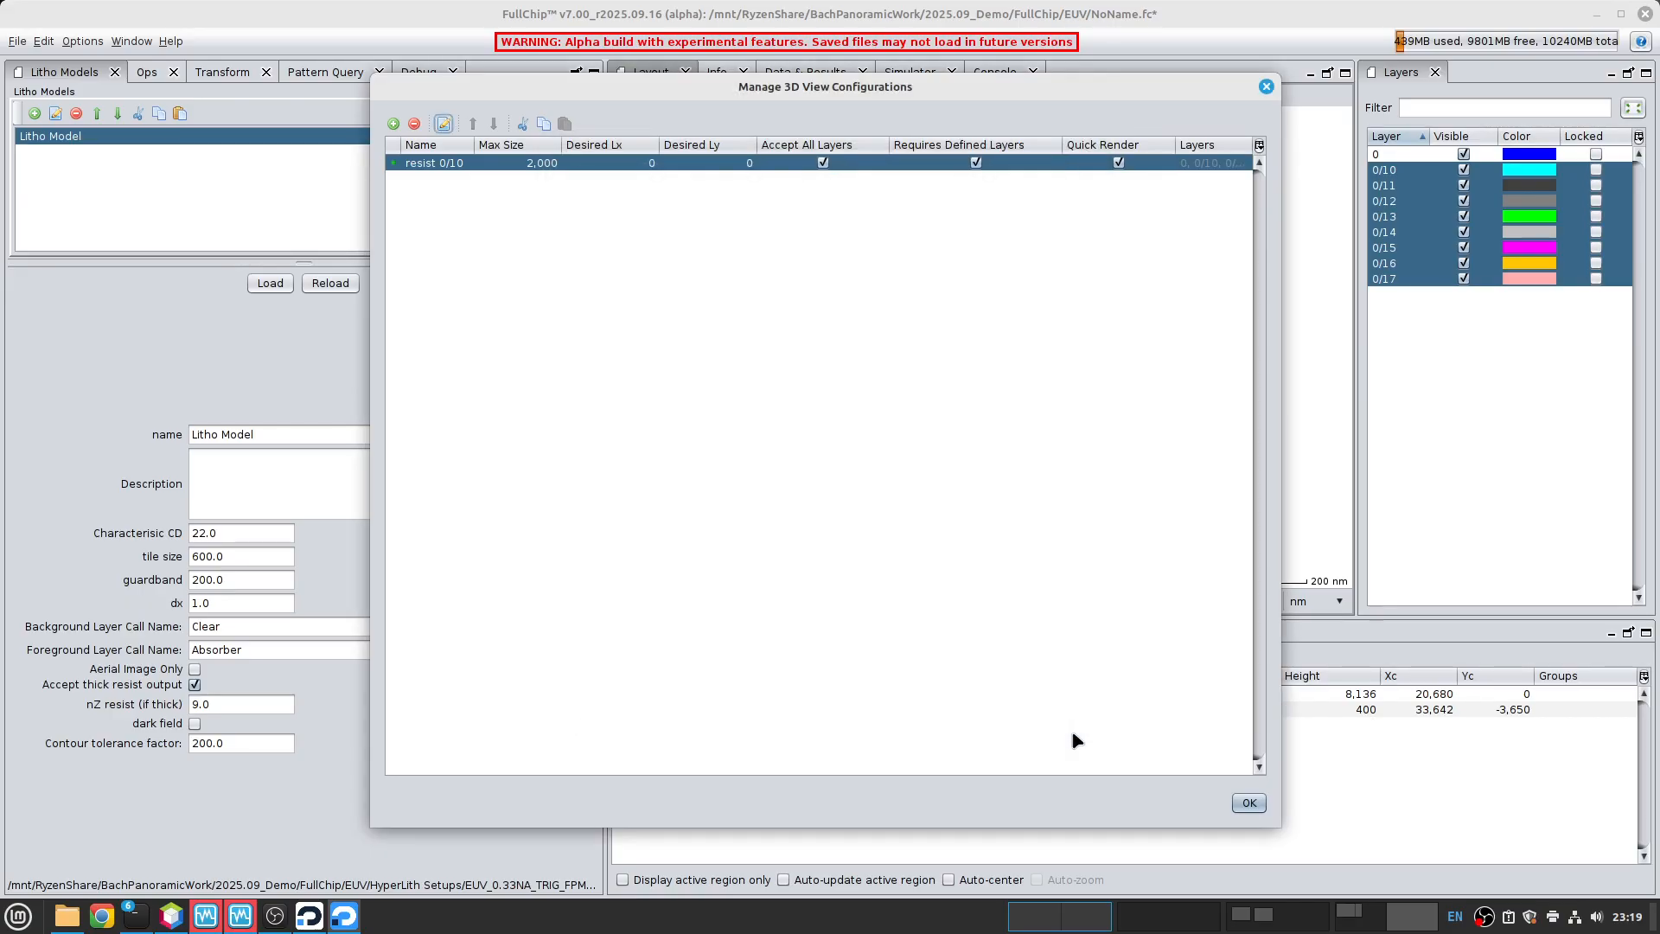
click(1250, 803)
- Open the 3D view of the layout, enlarge its pane and examine the resist profile at an oblique angle
click(875, 95)
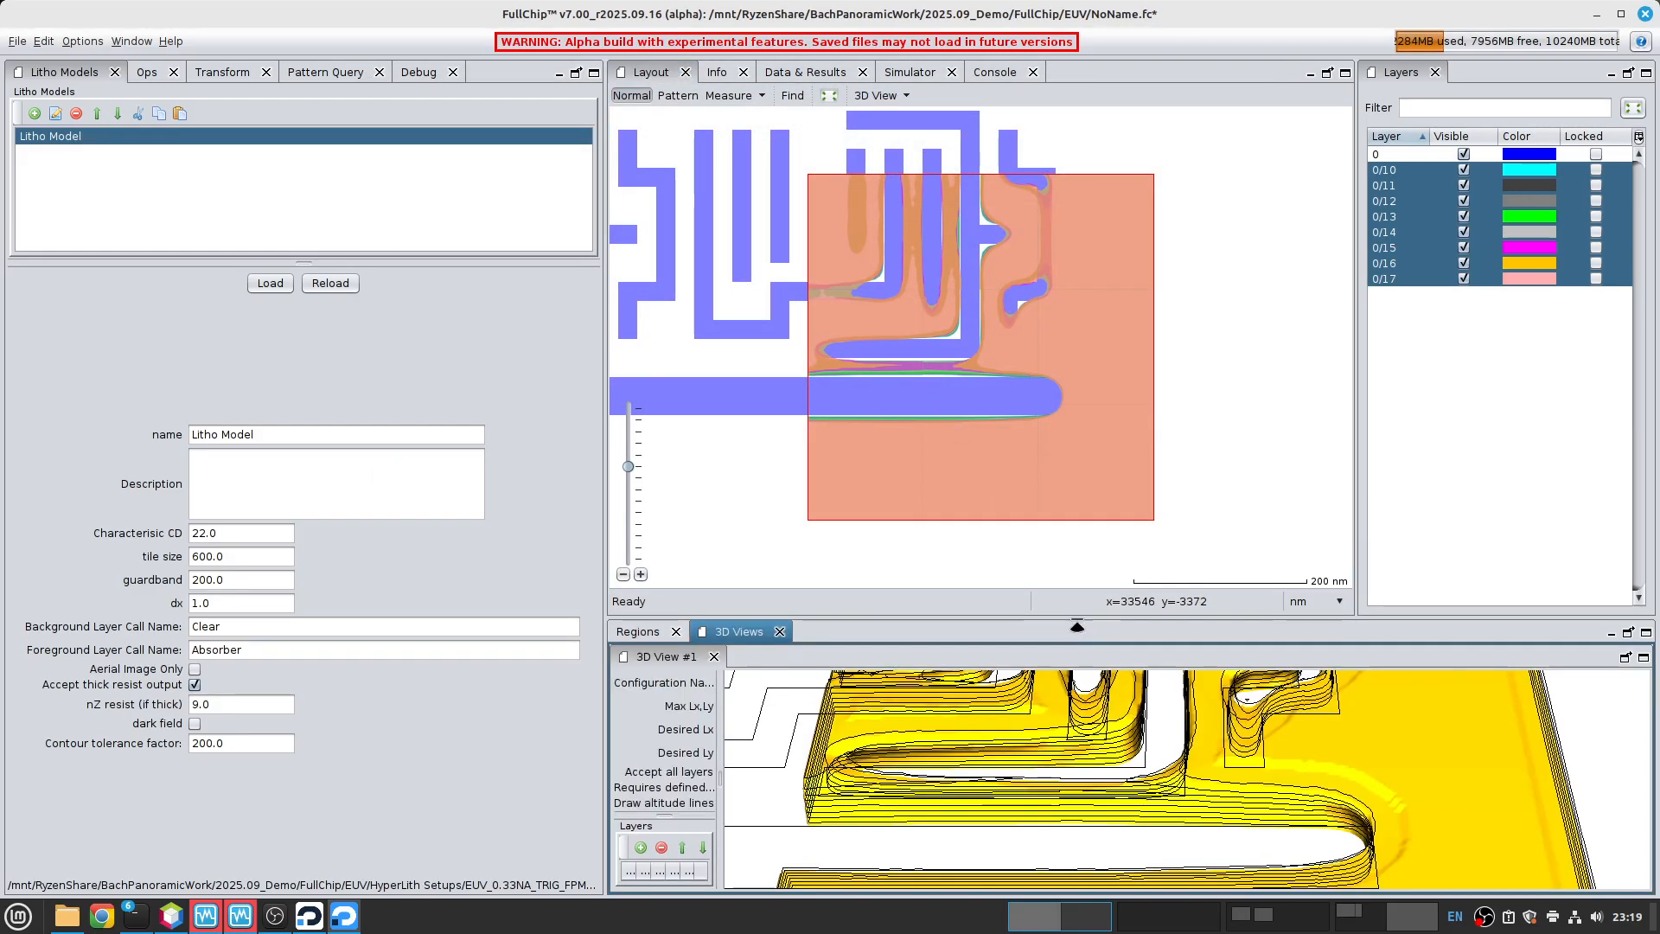
drag(1078, 620, 1071, 400)
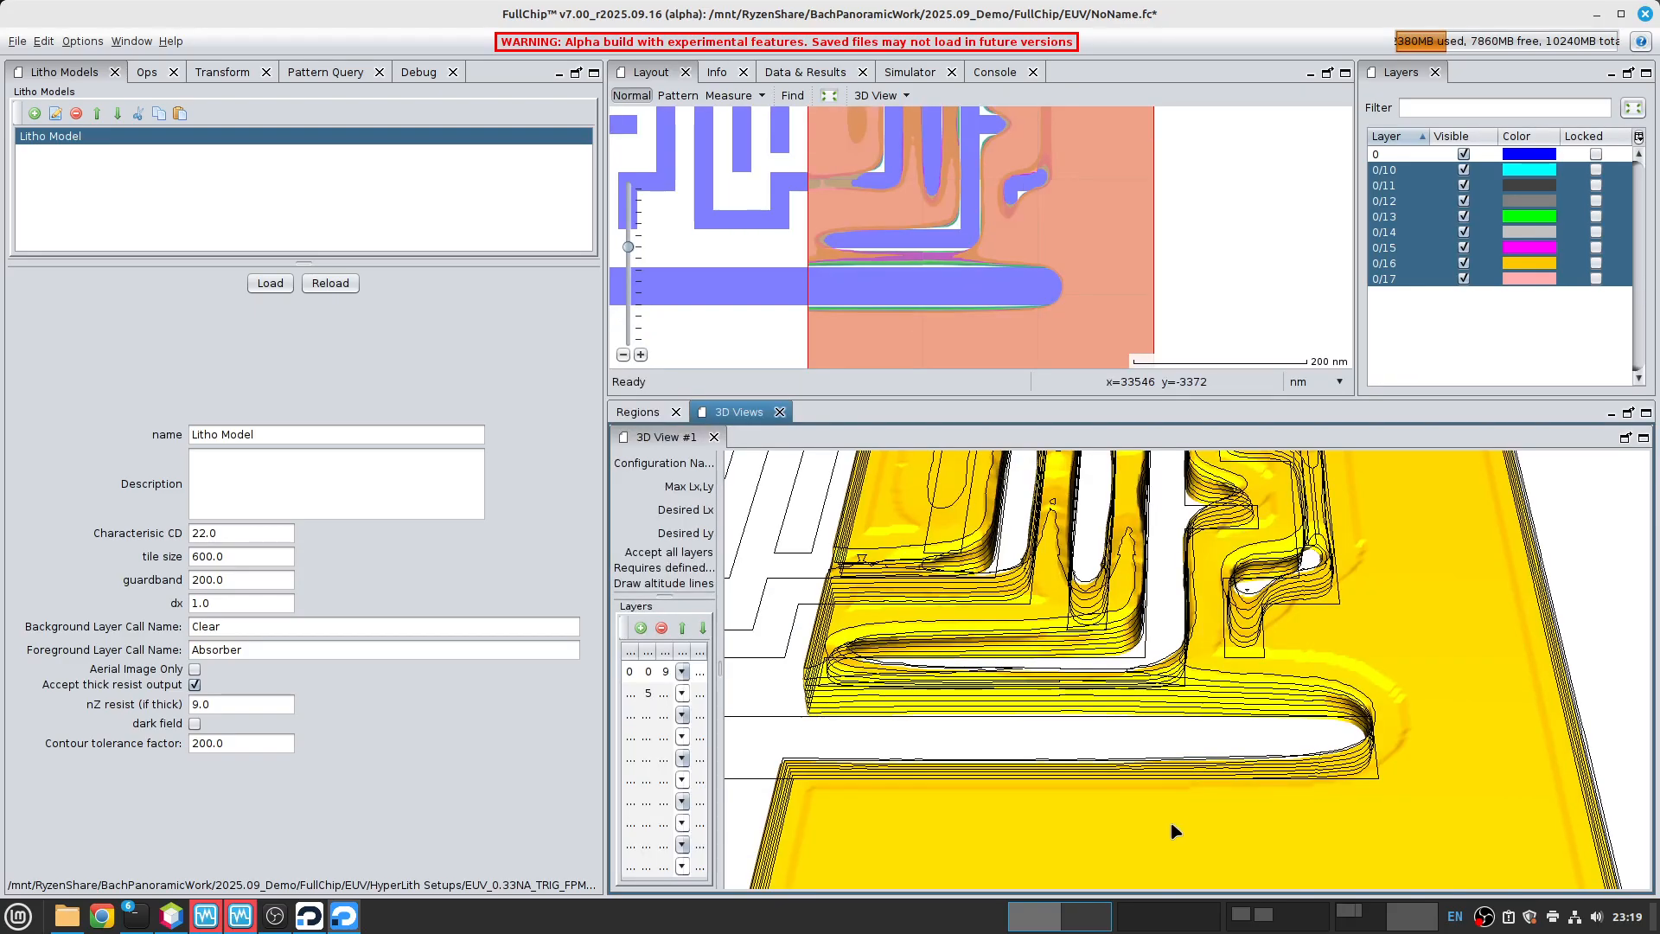
mouse_move(1242, 669)
mouse_down()
mouse_move(1045, 731)
mouse_move(1225, 709)
mouse_move(1130, 782)
mouse_move(1160, 786)
mouse_move(1360, 737)
mouse_move(1160, 744)
mouse_move(1190, 687)
mouse_move(1262, 690)
mouse_up()
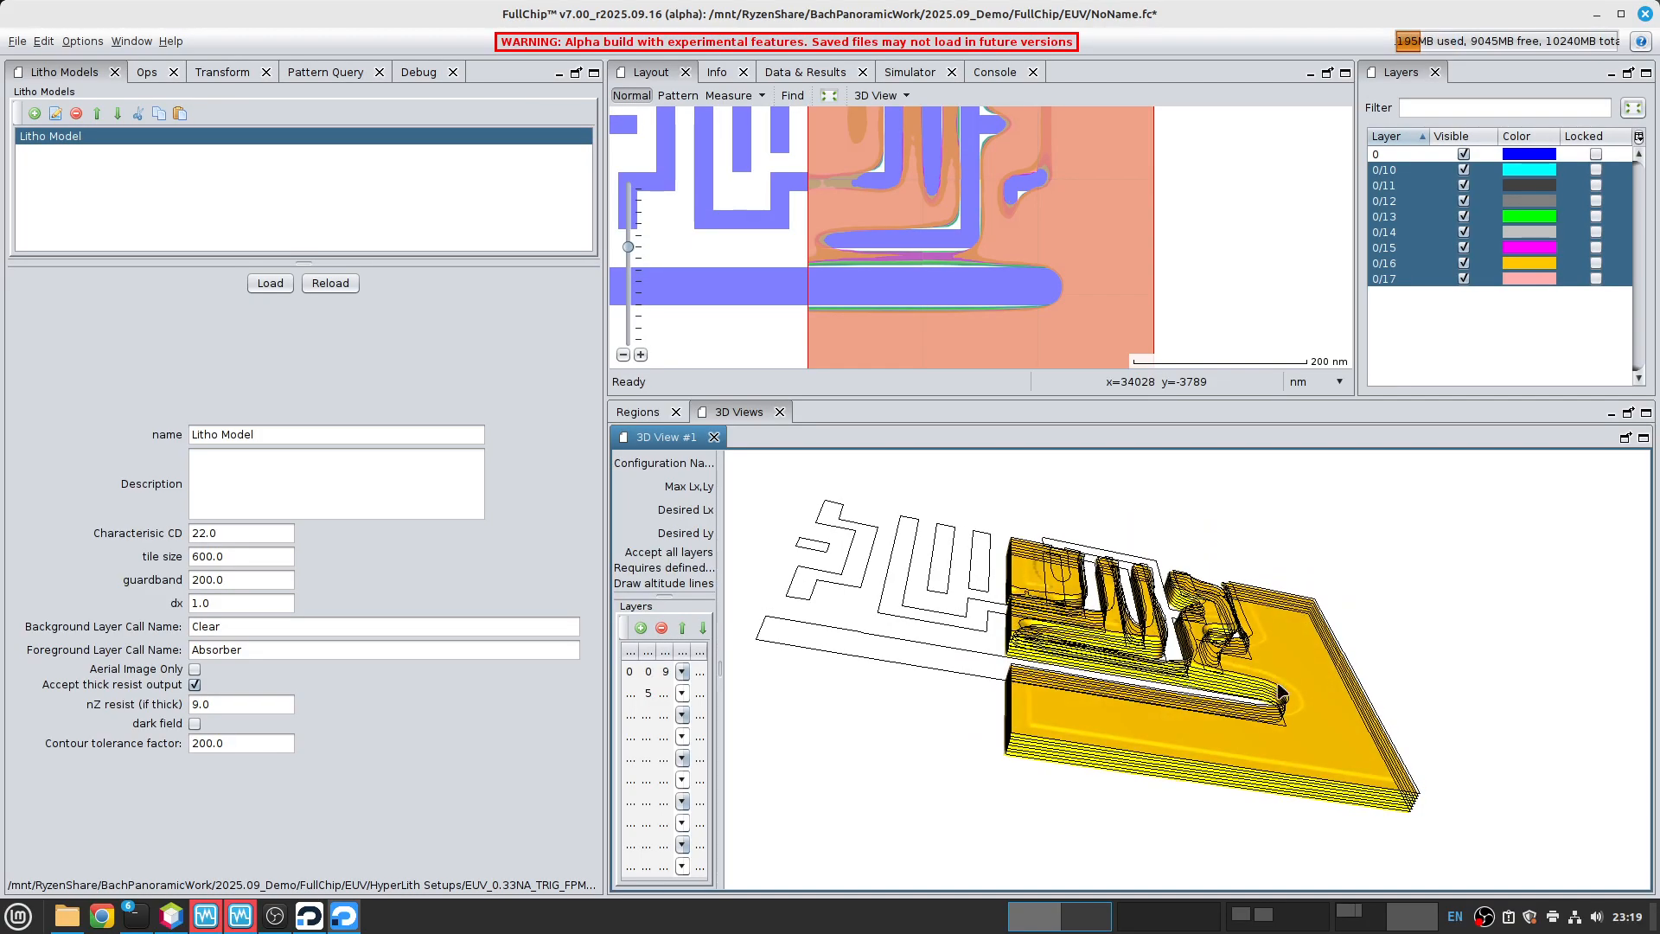
scroll(1279, 702, up, 5)
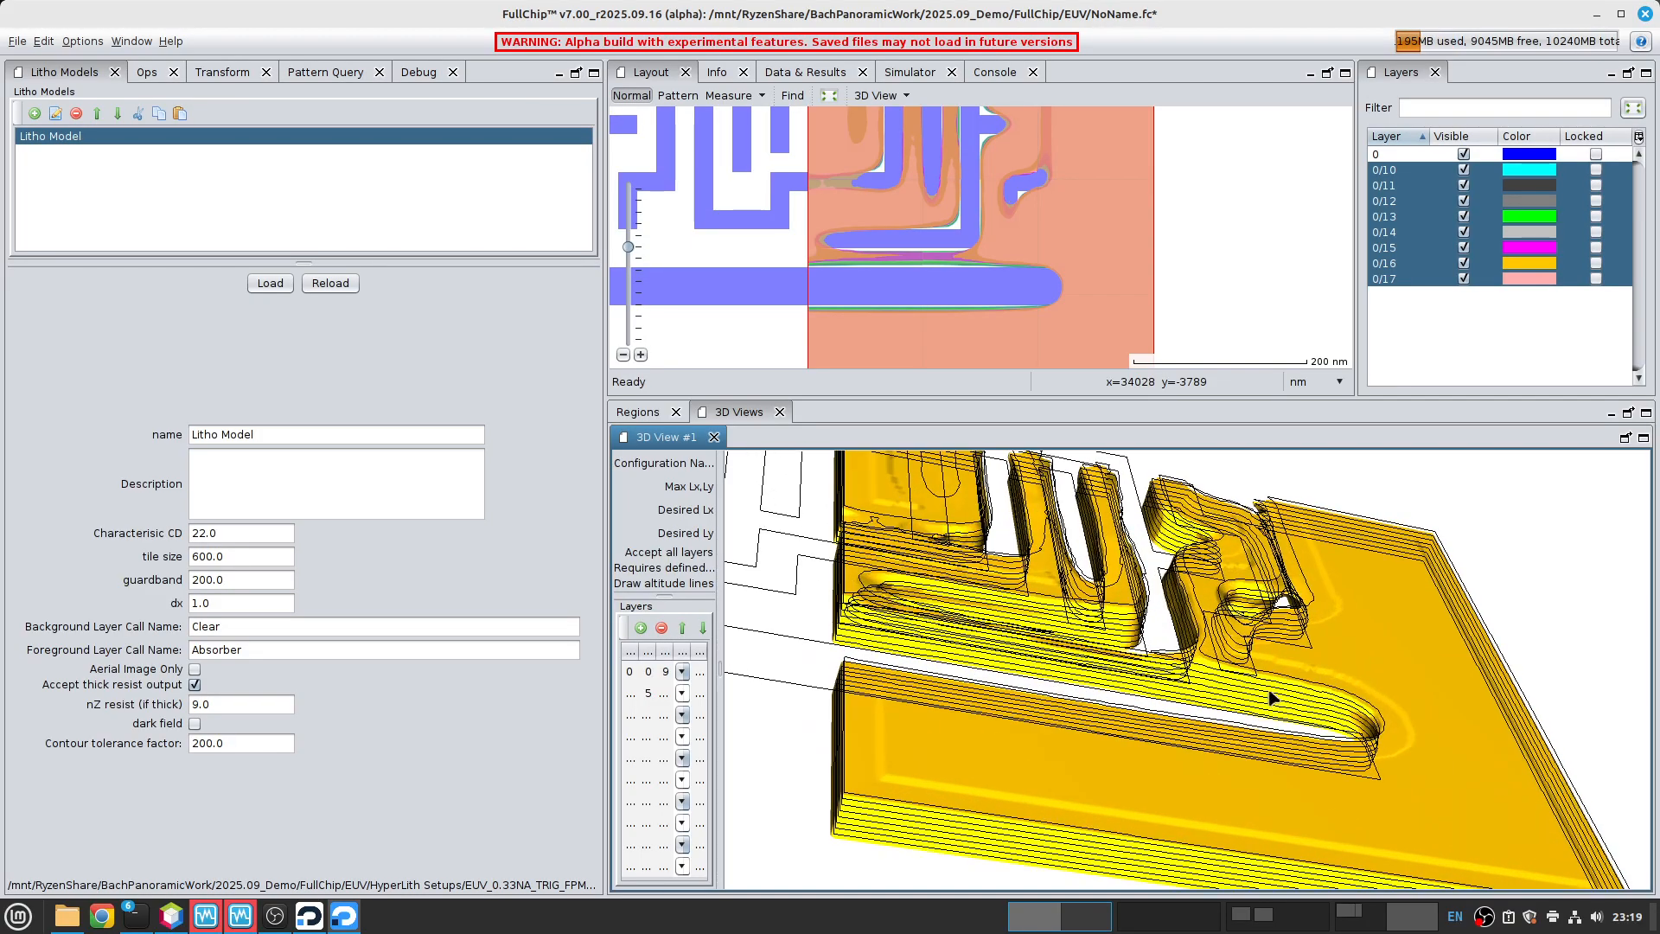
- Turn off altitude lines in the active resist 0/10 configuration and open a second 3D view of the layout
scroll(1278, 697, down, 3)
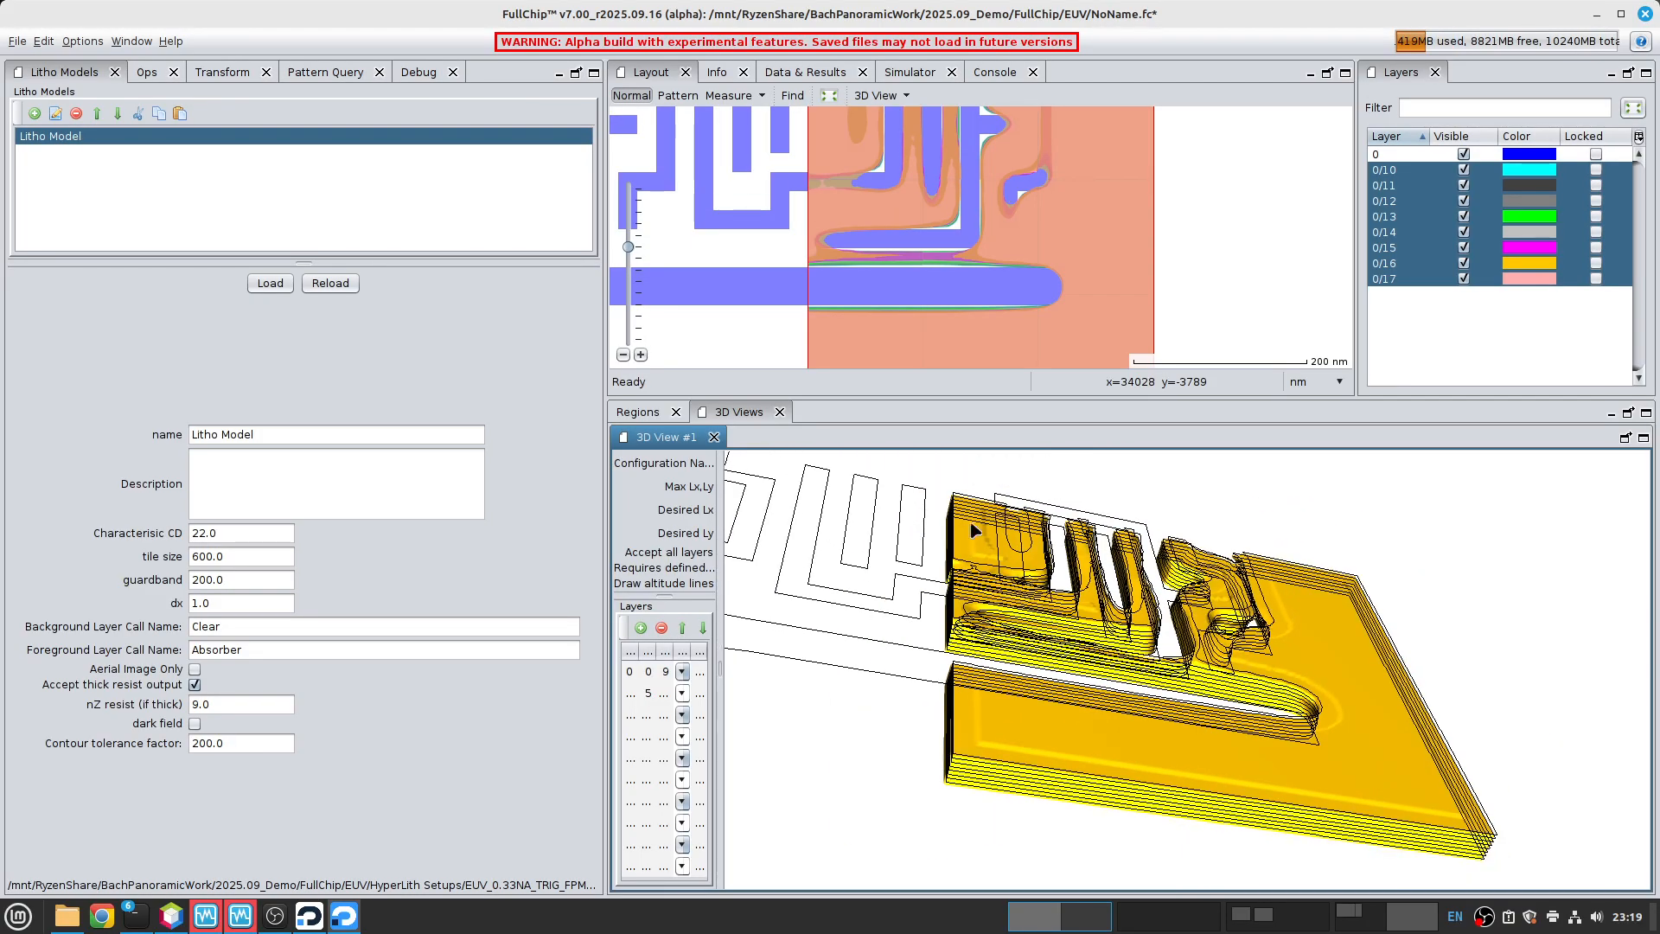
click(904, 96)
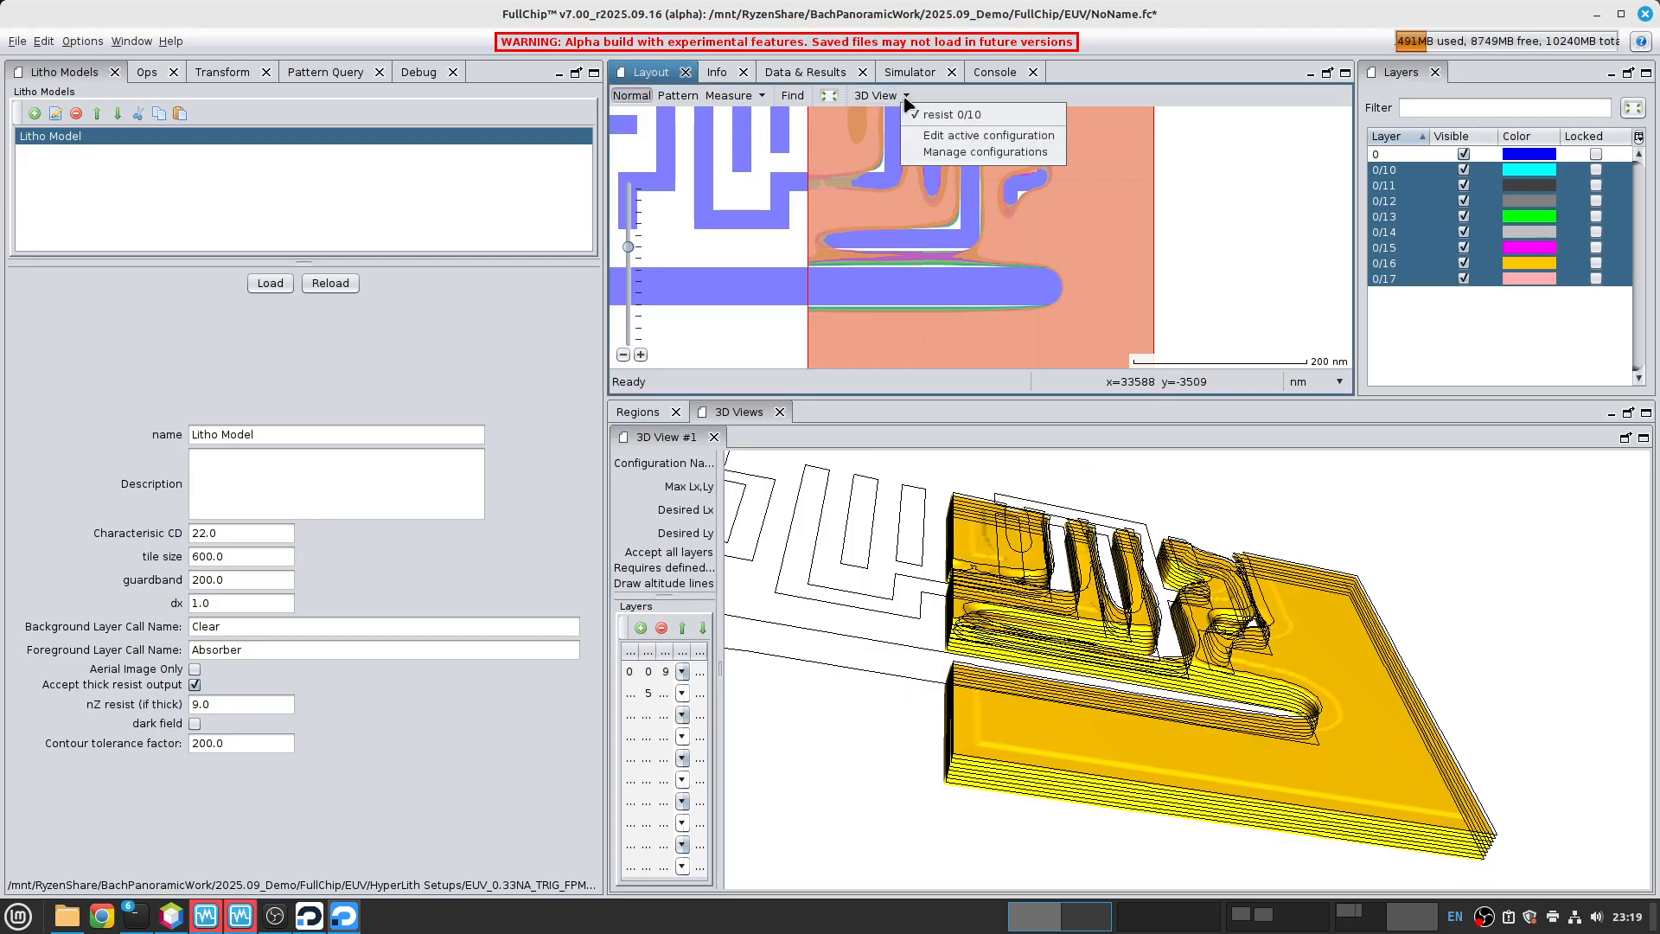
click(930, 138)
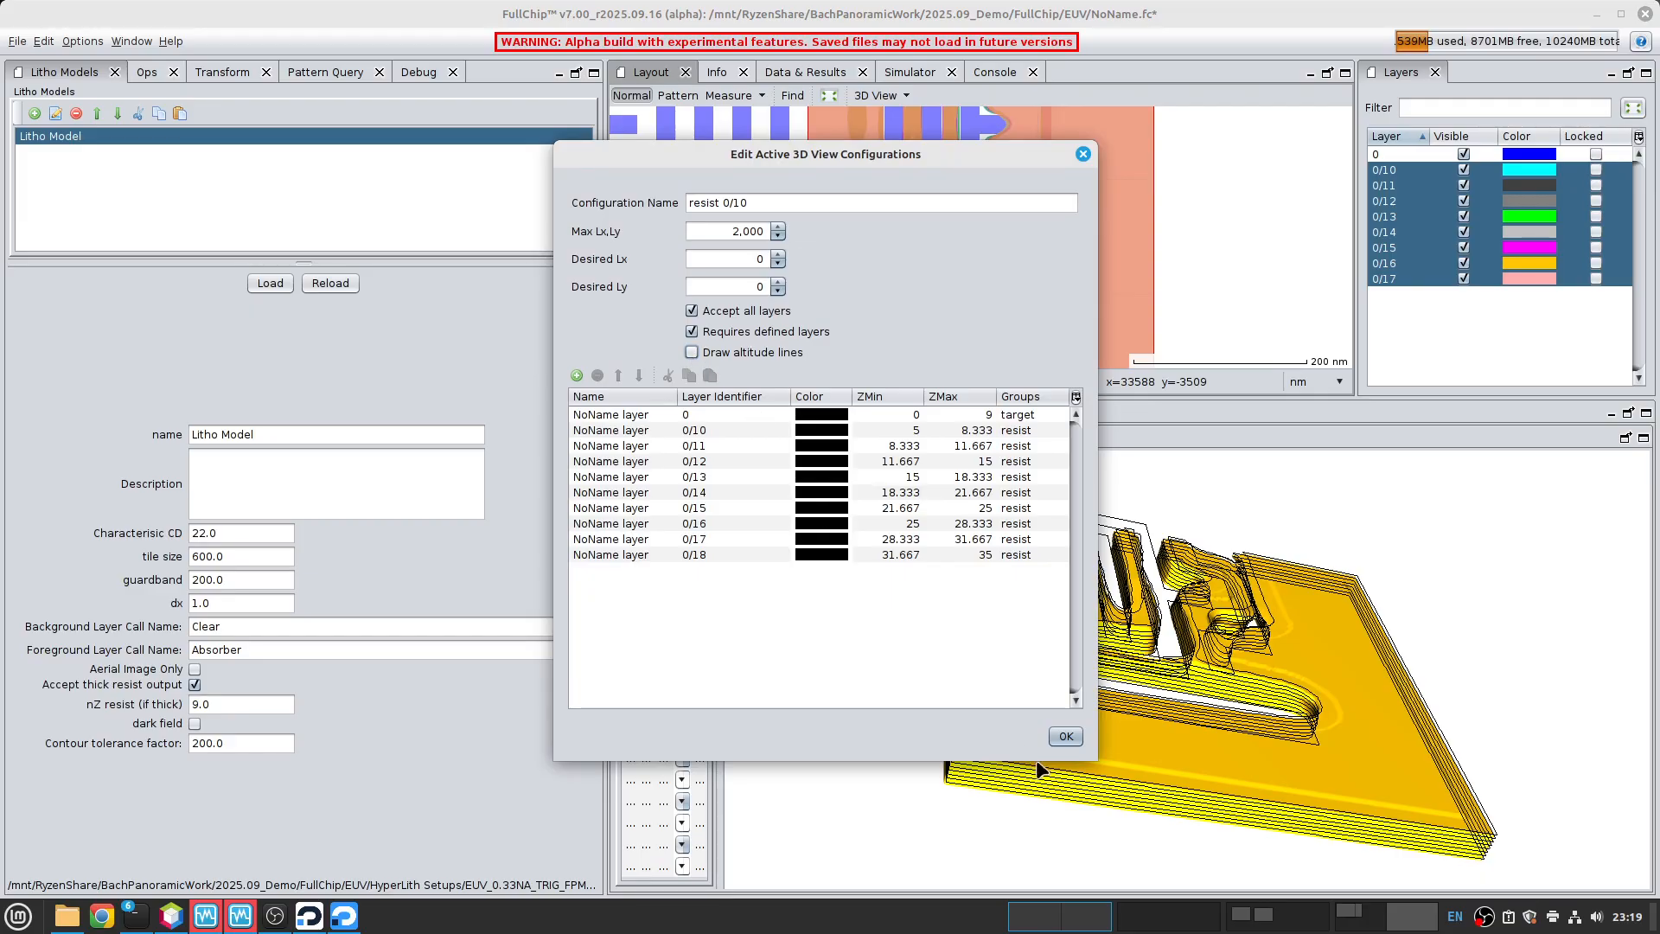
click(1064, 736)
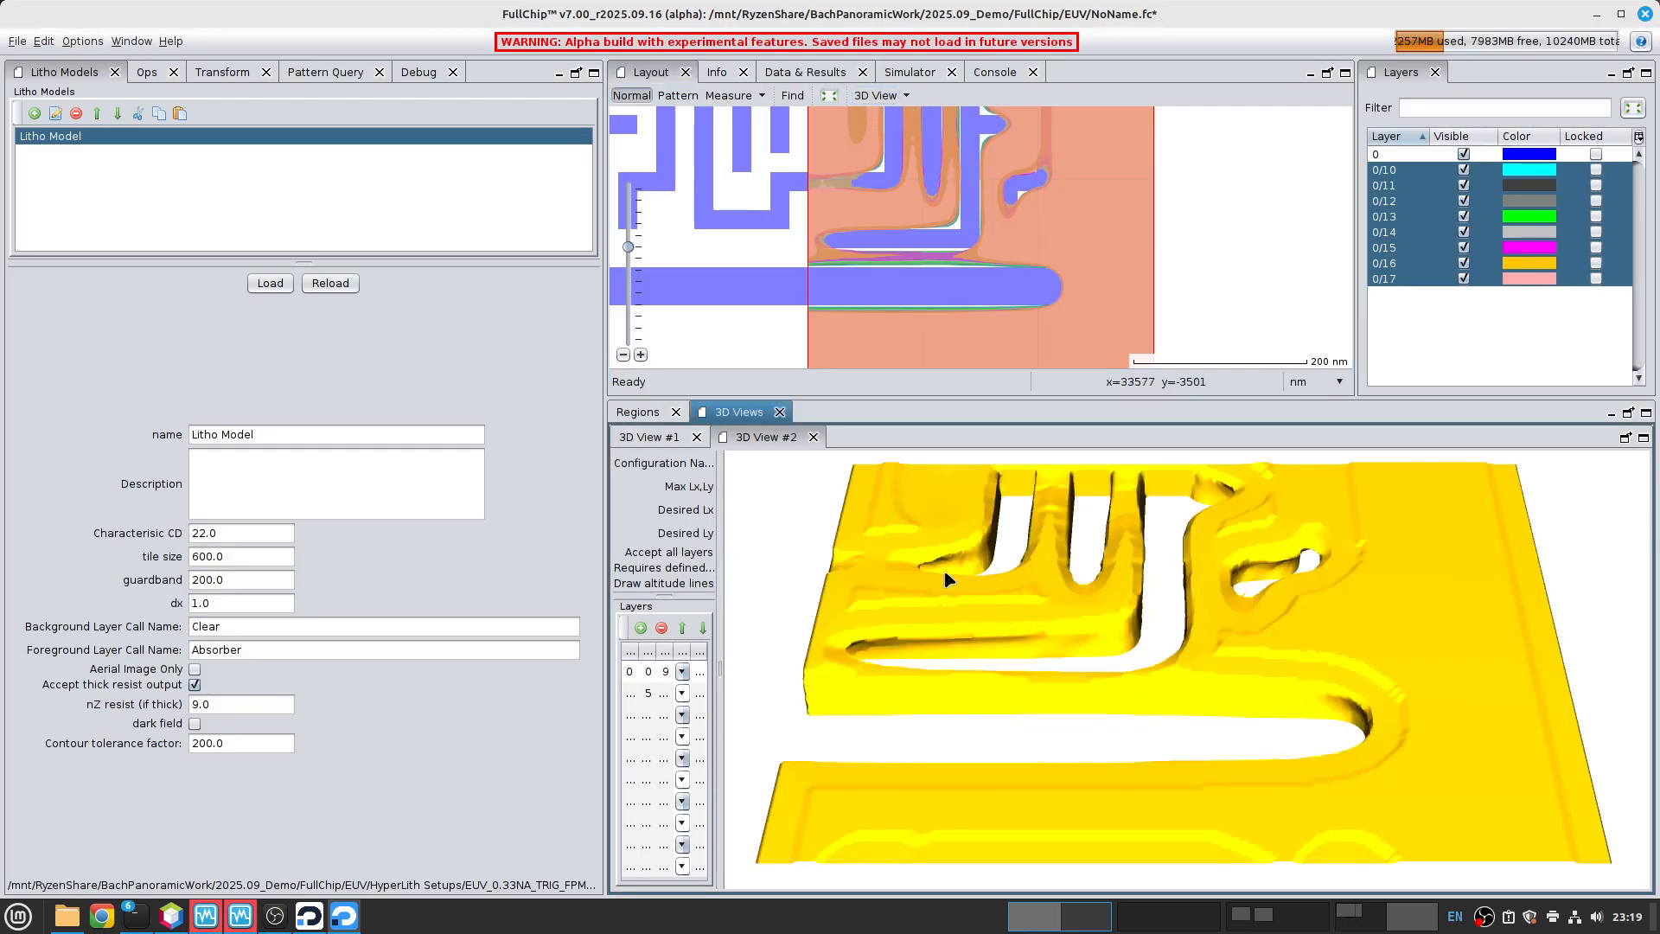
- Compare the resist in the first and second 3D views, examining the second view's surface and openings up close and from several angles
click(679, 436)
drag(1211, 685, 1118, 793)
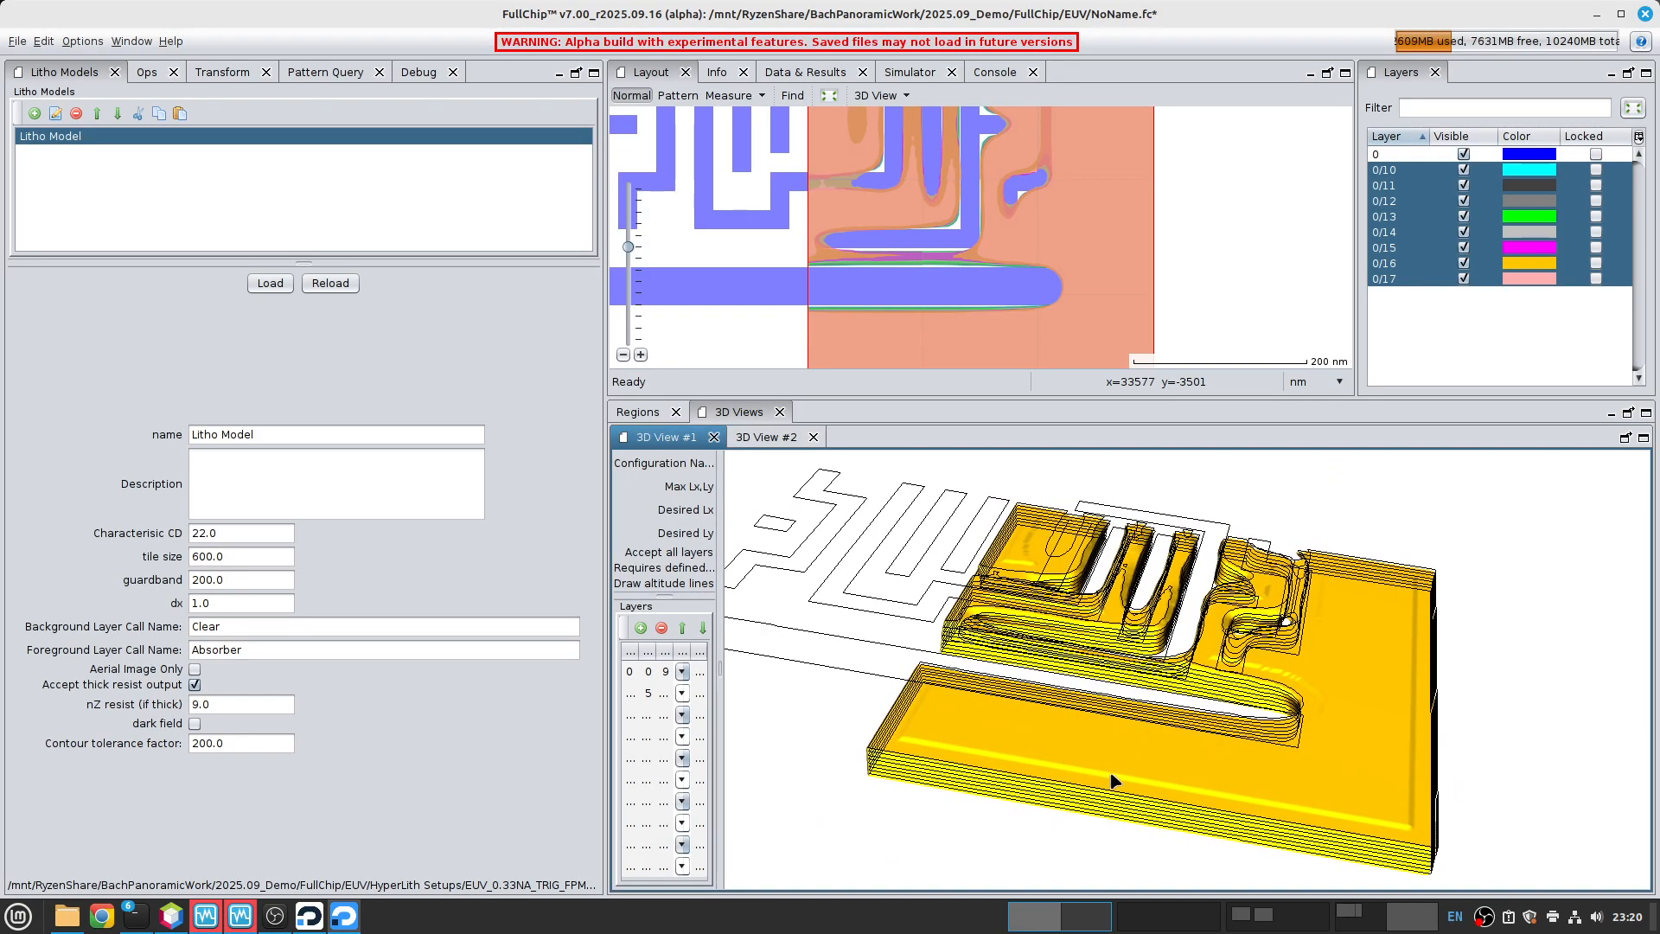
click(759, 439)
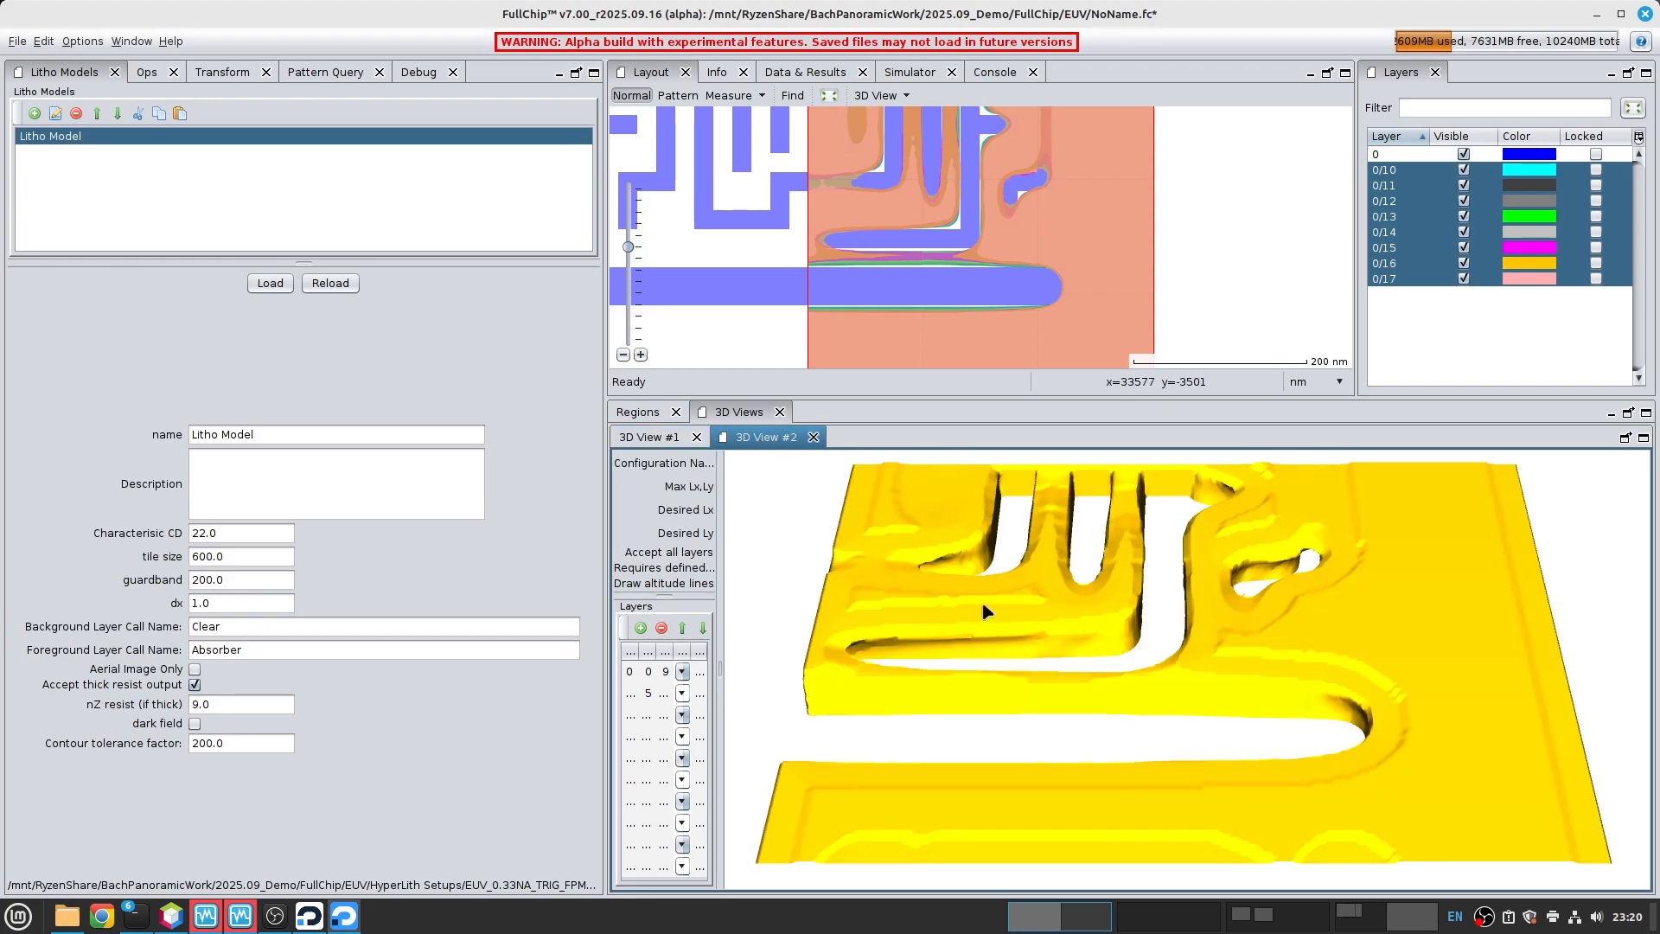
drag(999, 620, 1176, 811)
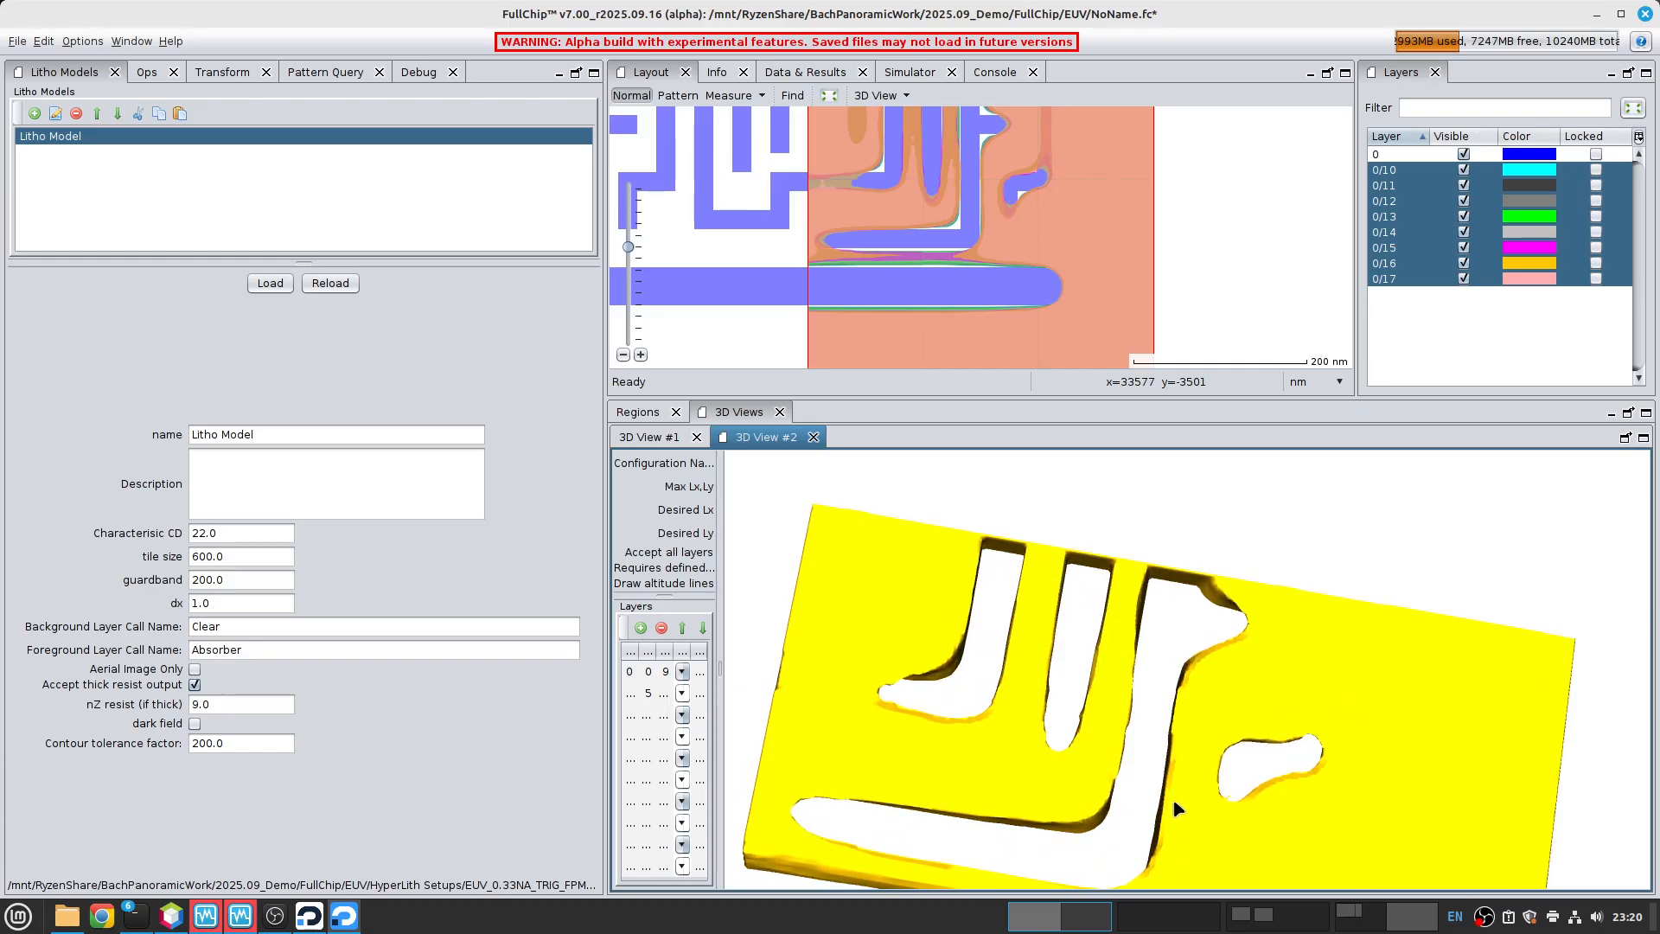
scroll(1176, 810, up, 5)
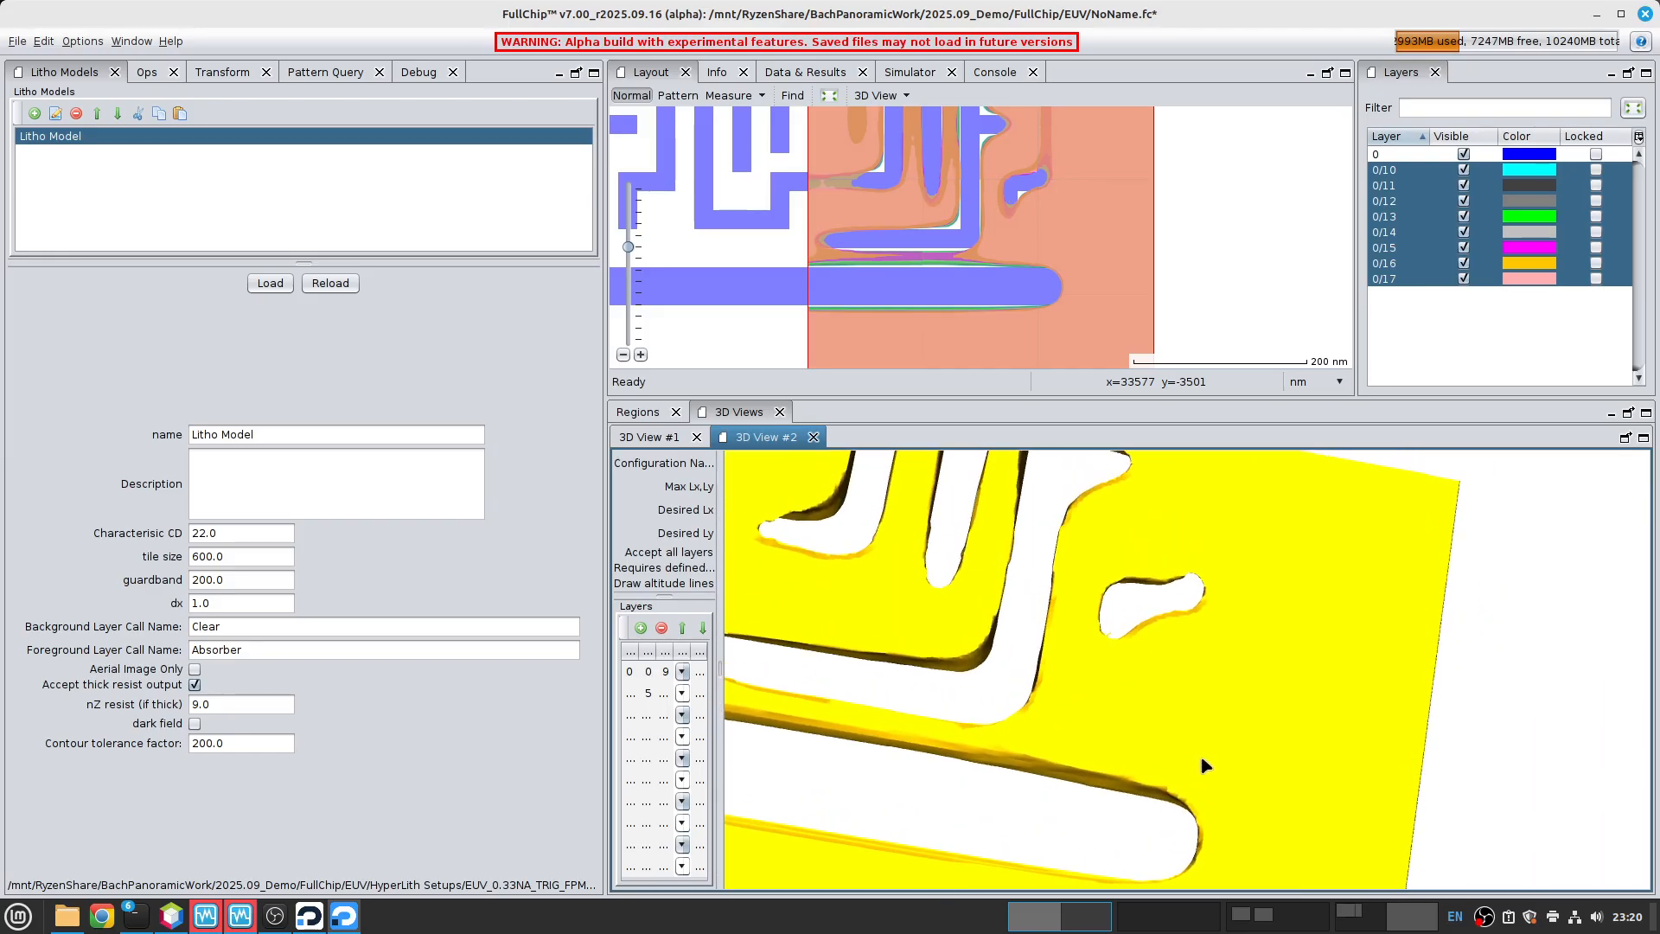
scroll(1202, 765, down, 4)
drag(1149, 666, 1131, 606)
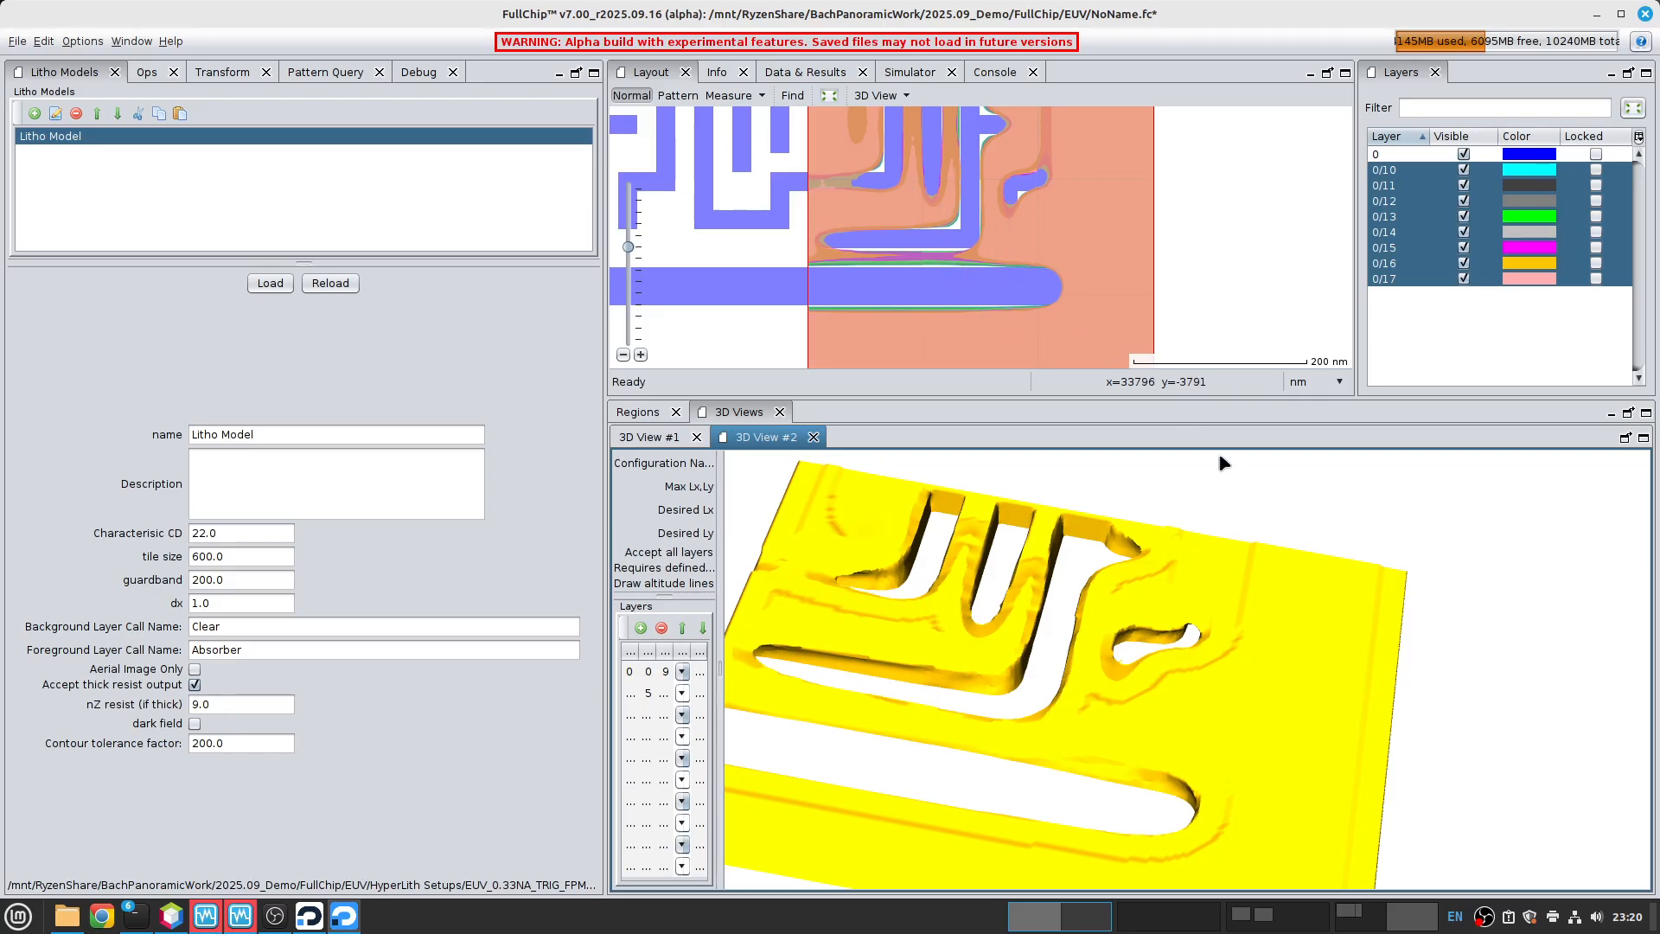
drag(1208, 687, 1142, 671)
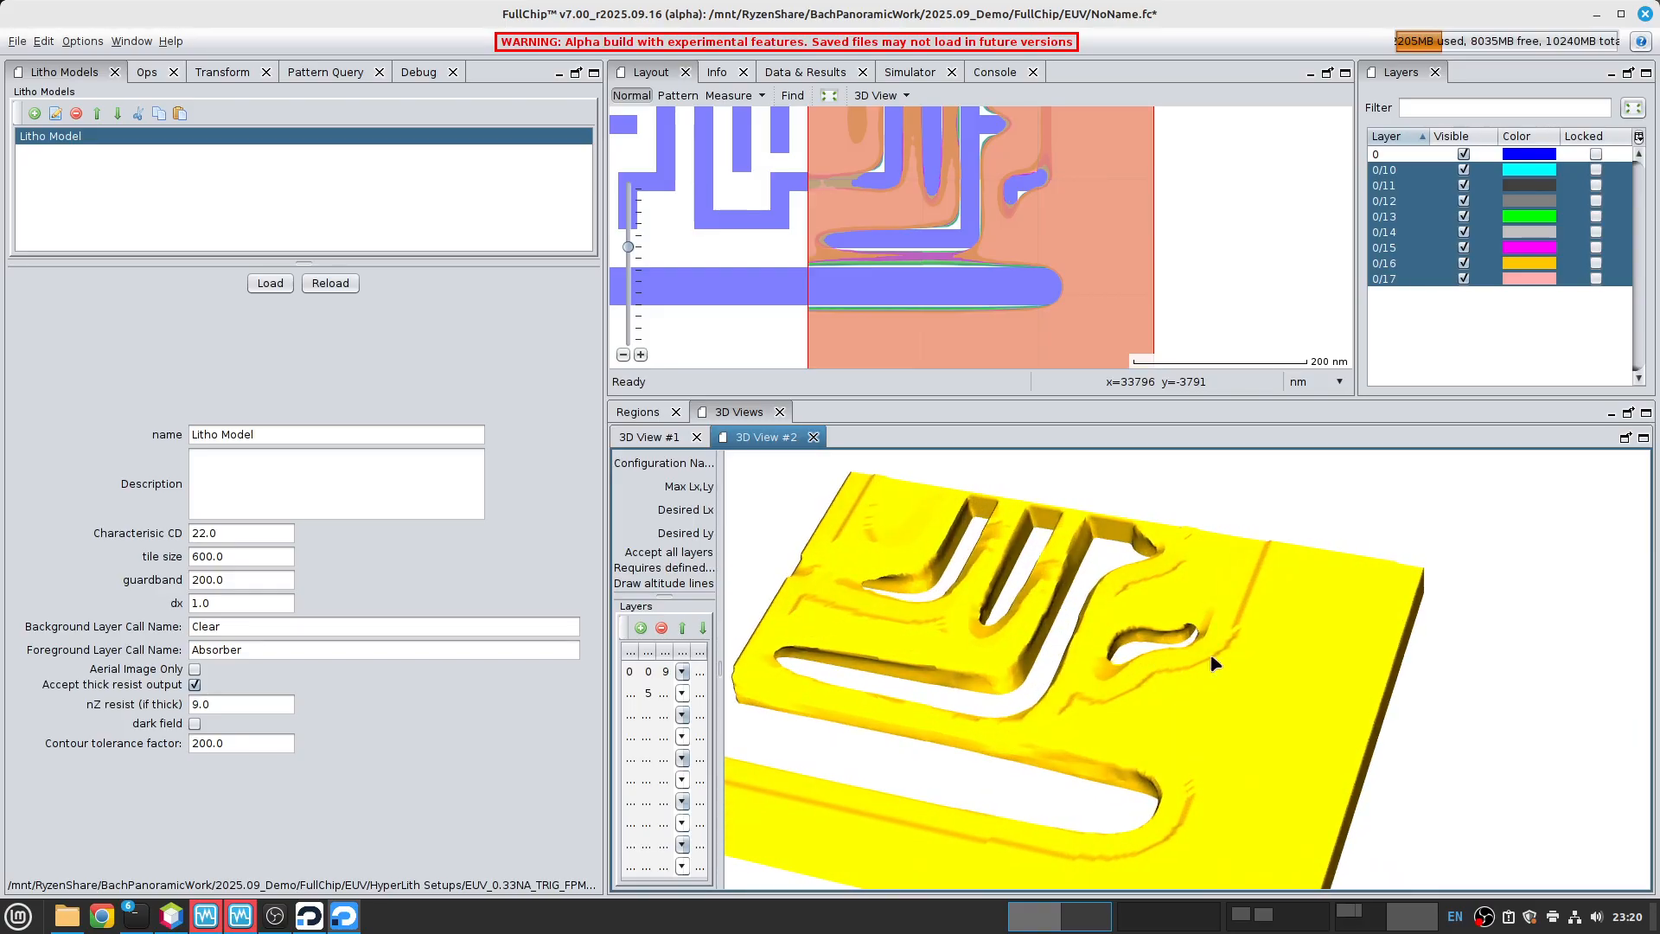